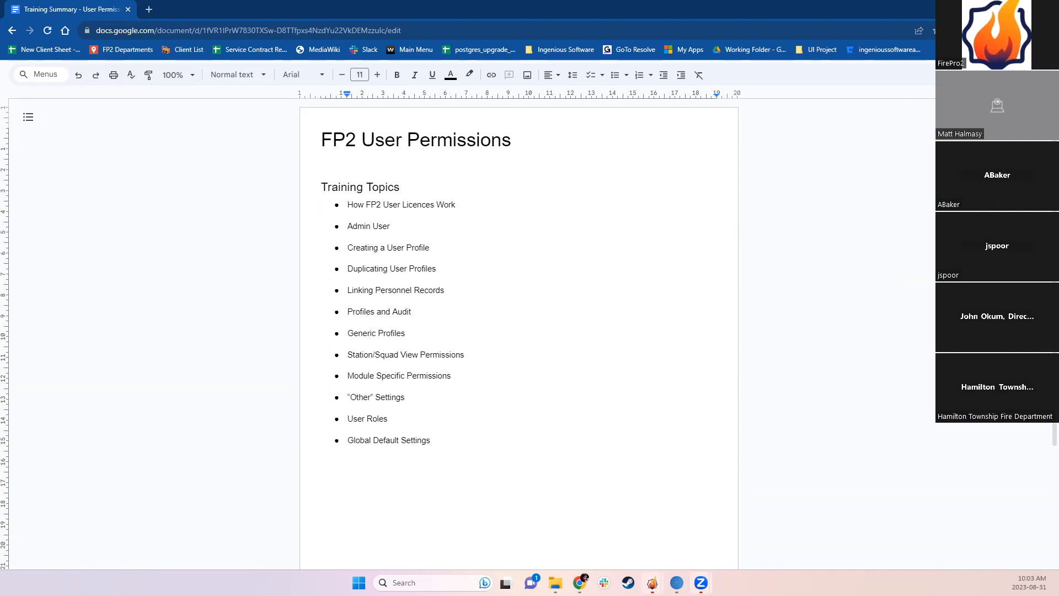
Step: Bring the FP2 ab_demo_2022_10_18 database window forward from its taskbar preview
mouse_move(652, 582)
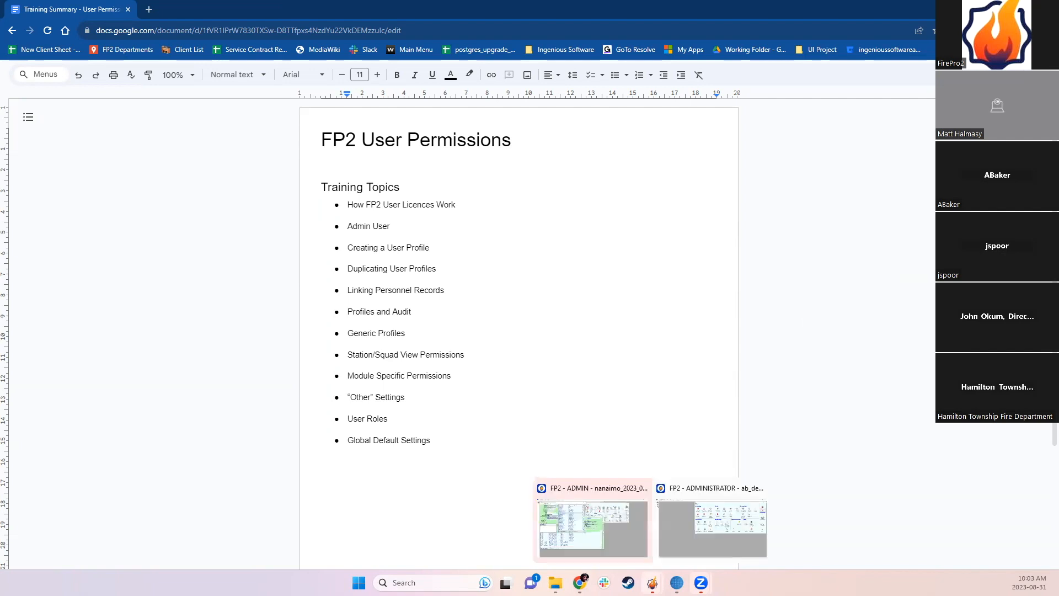
click(683, 534)
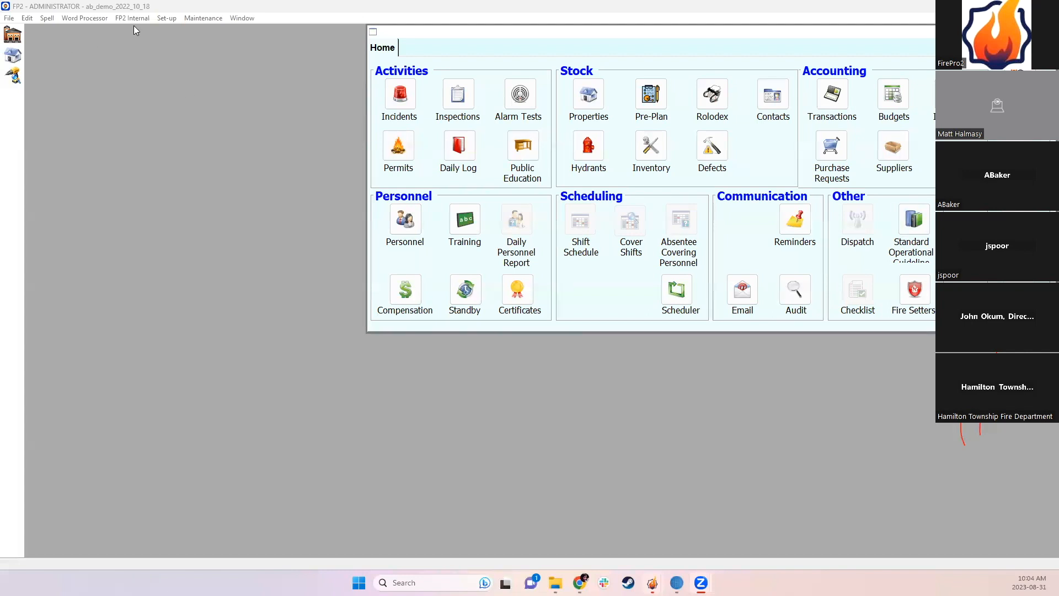
Step: Glance at the Set-up menu, then drag the Home launcher left to reveal its right side
click(165, 18)
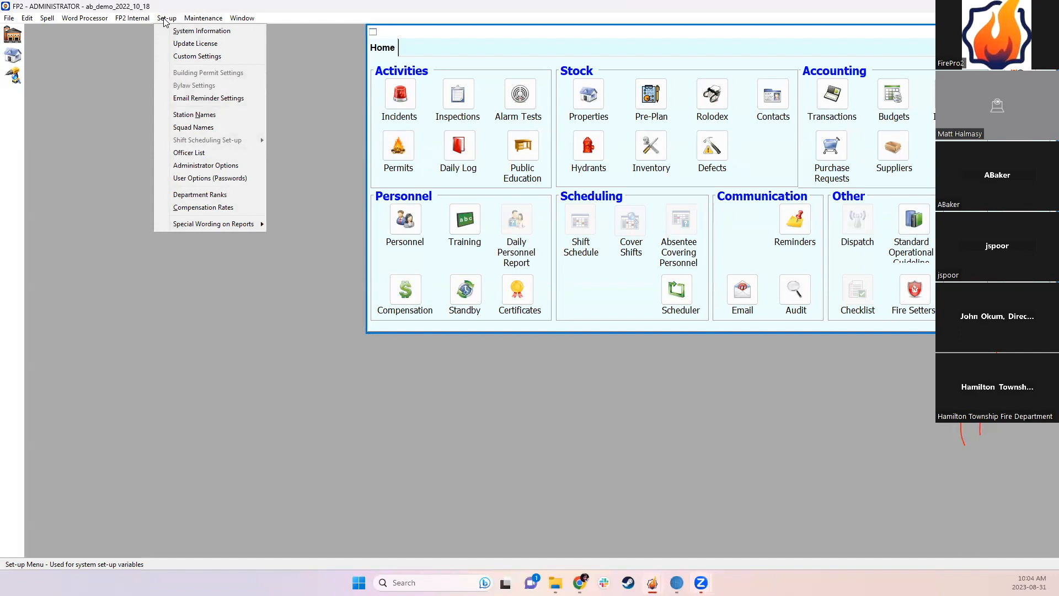
mouse_move(242, 19)
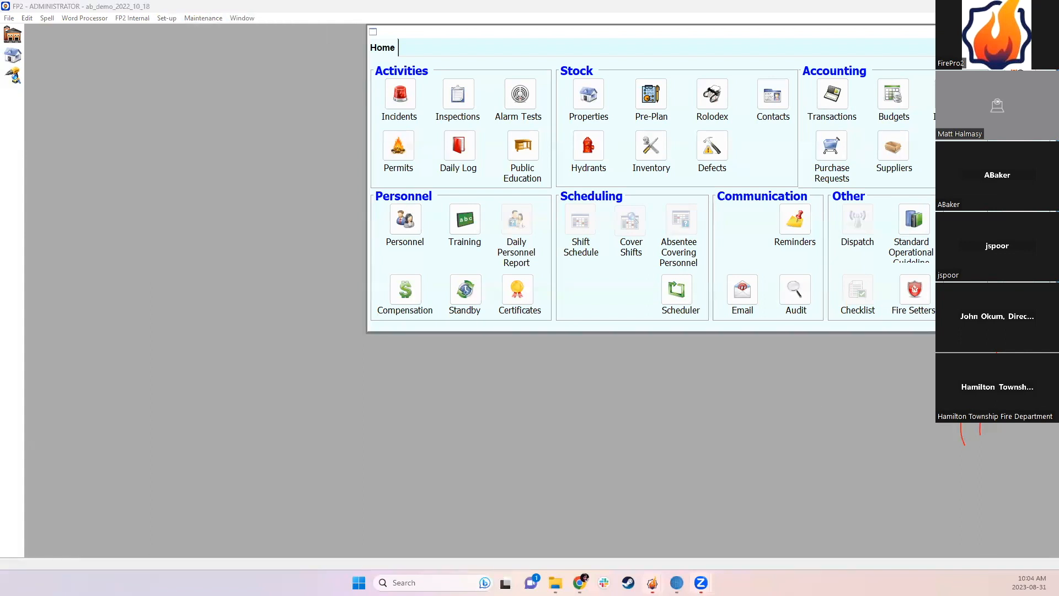
click(824, 38)
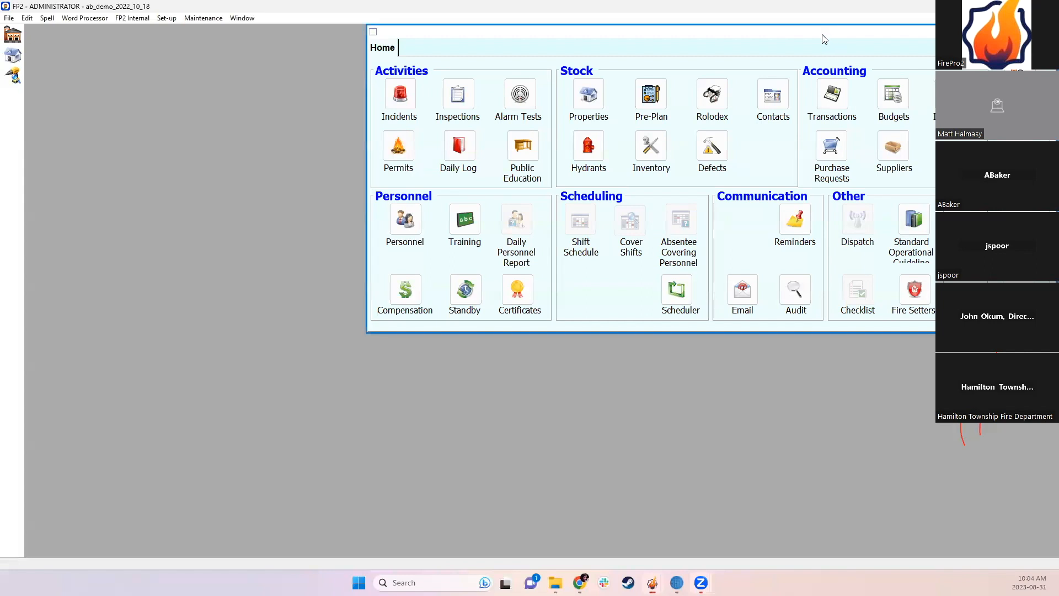
drag(822, 35, 604, 49)
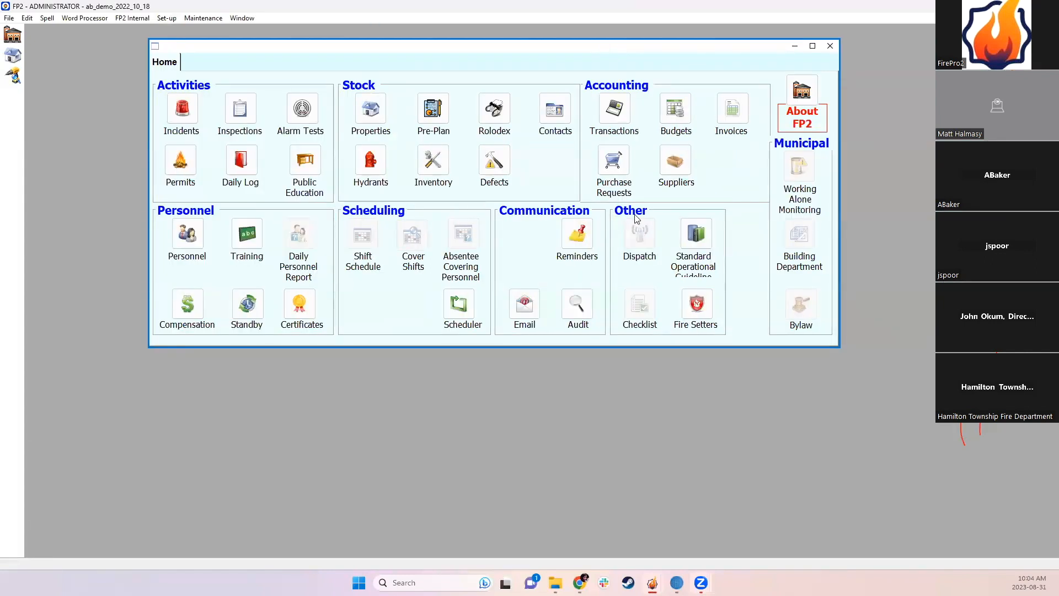
Step: Close and reopen the Home launcher, then view About: version 2.229, 5 licenses, data on sol
click(830, 46)
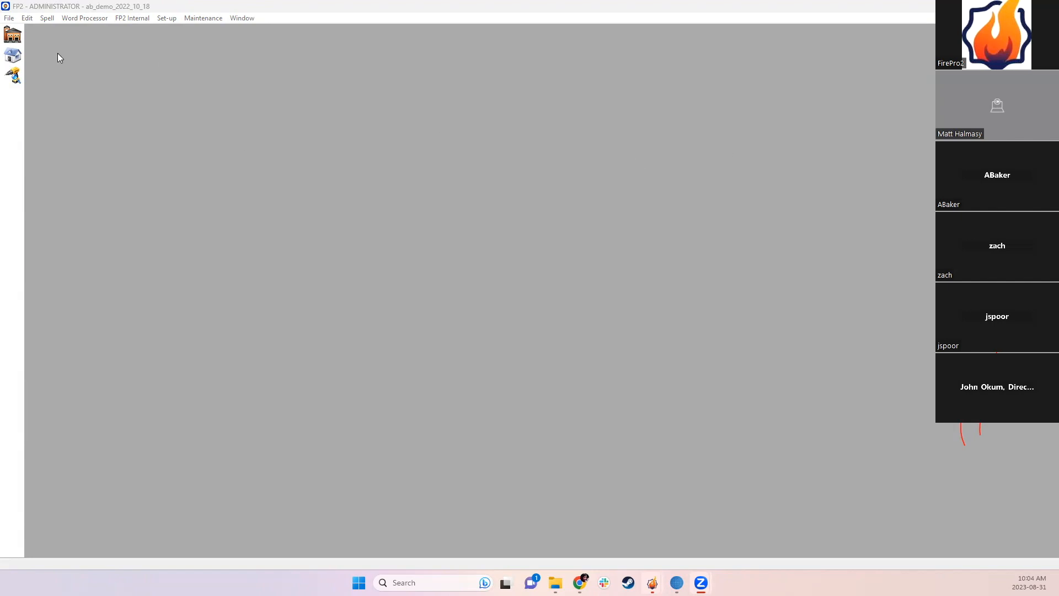
click(13, 37)
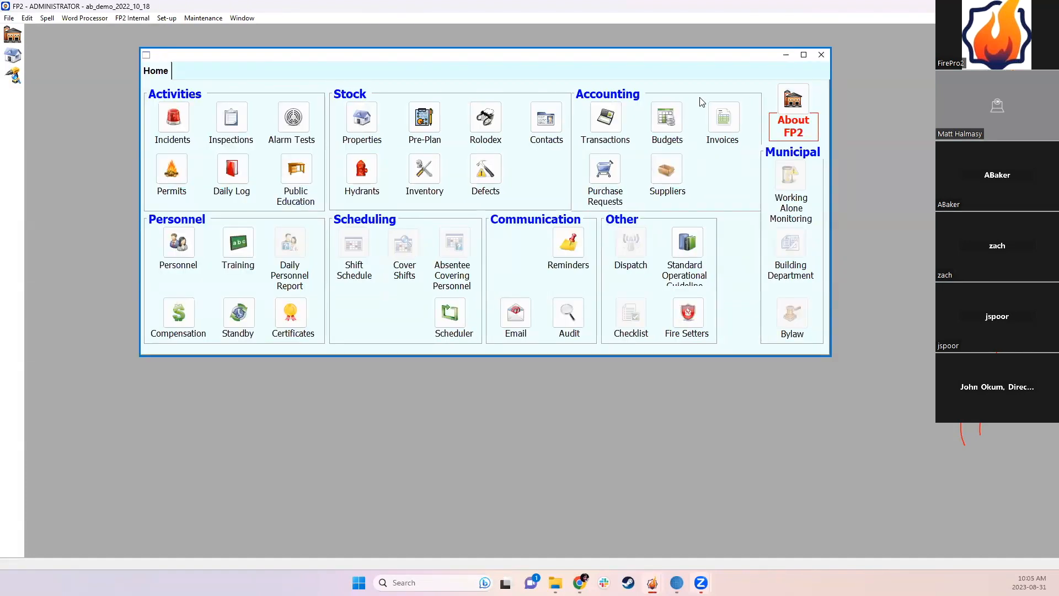
click(11, 19)
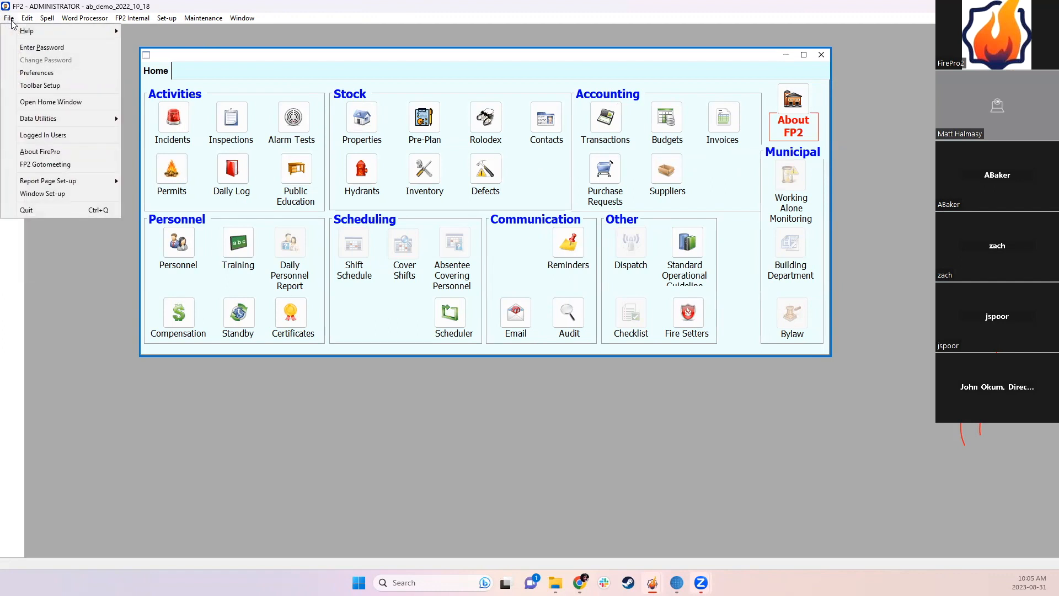
click(38, 152)
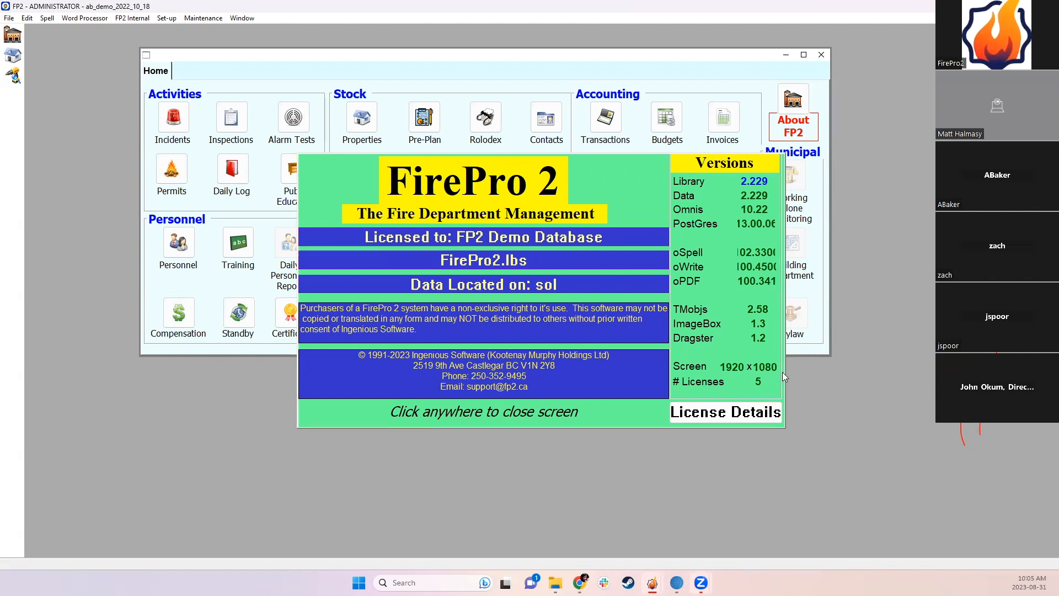
click(569, 311)
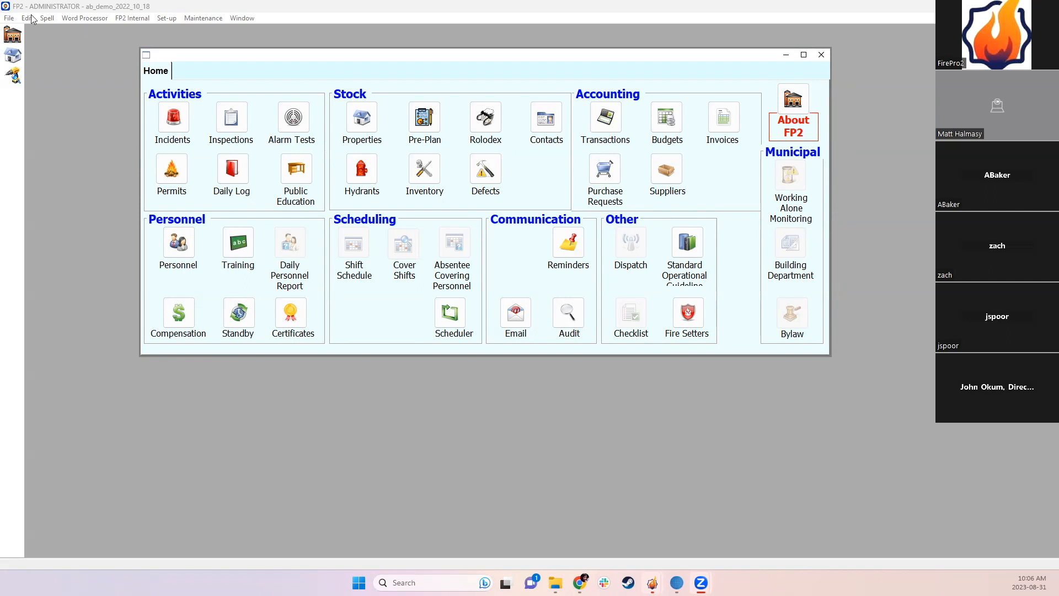
click(10, 18)
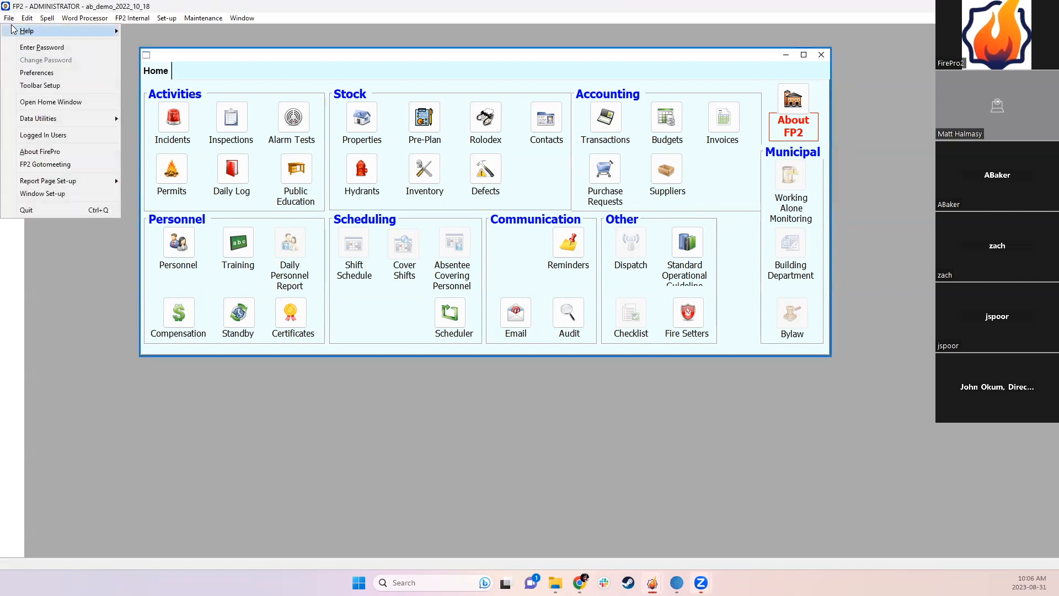
click(44, 137)
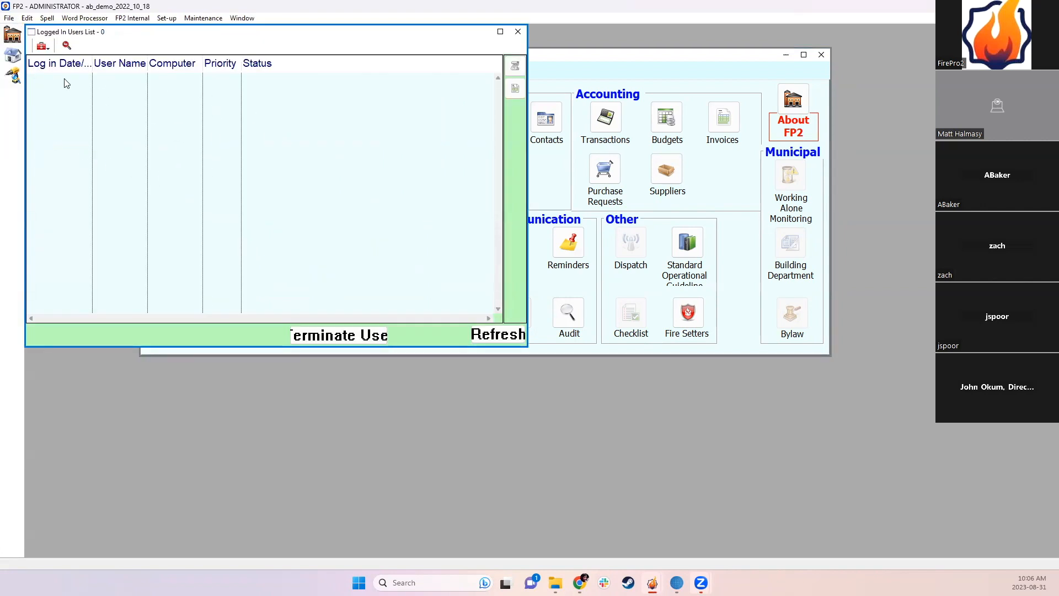
drag(92, 64, 154, 64)
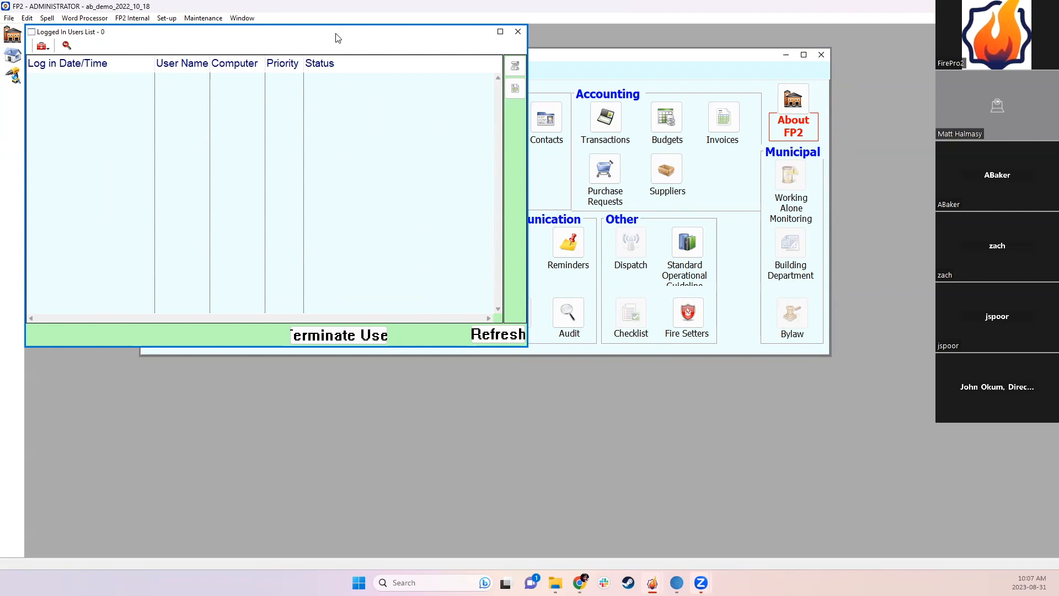
drag(338, 39, 351, 47)
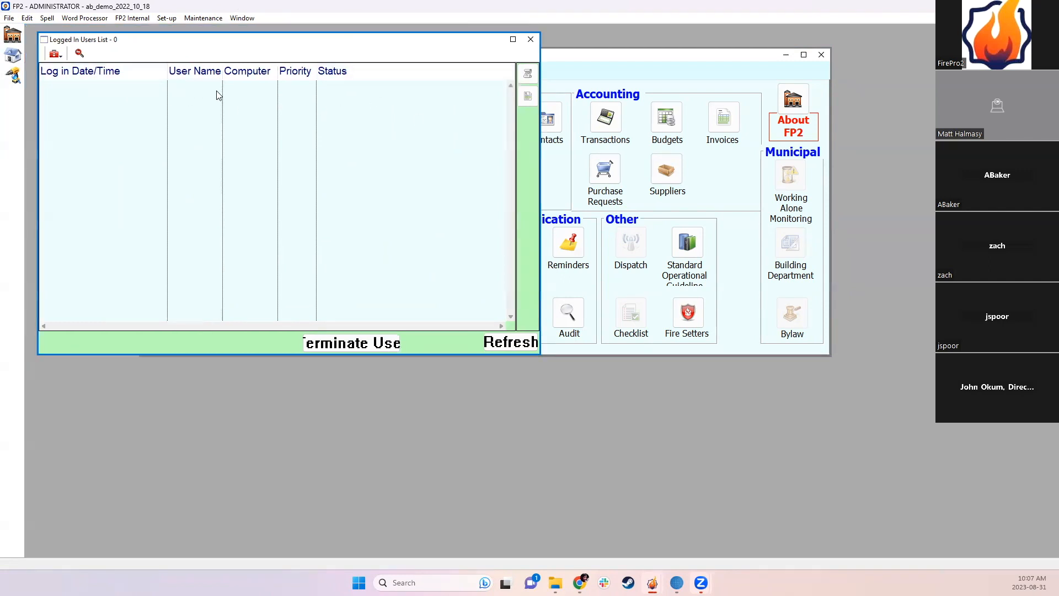
click(530, 40)
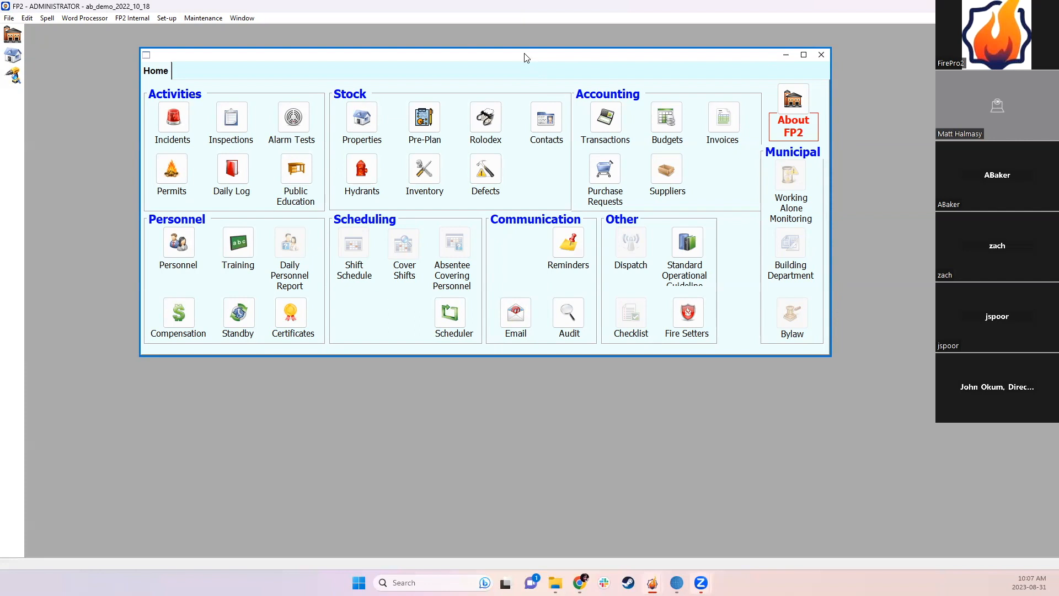
click(794, 107)
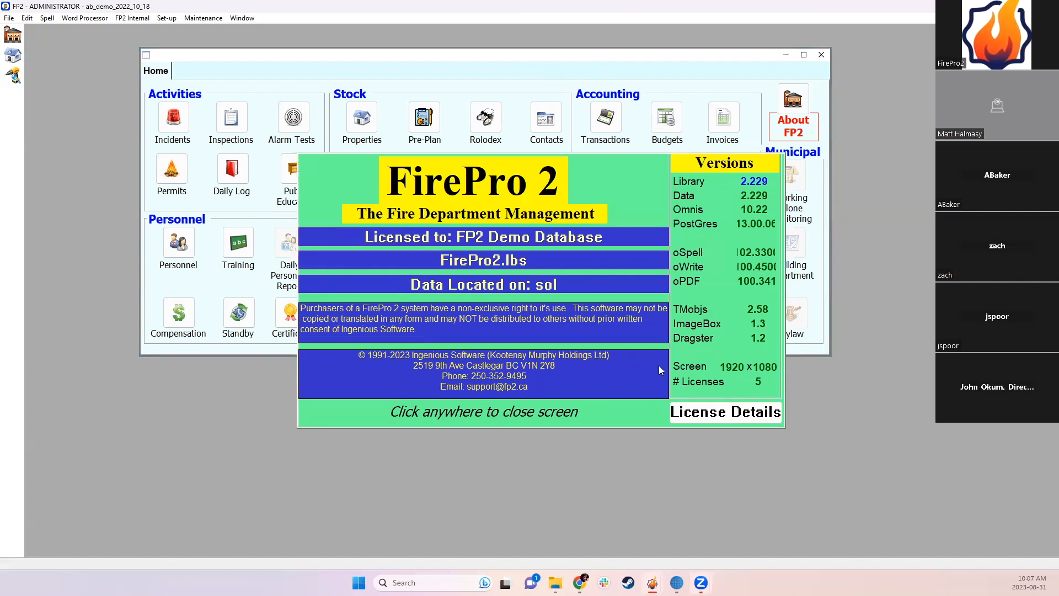
click(637, 213)
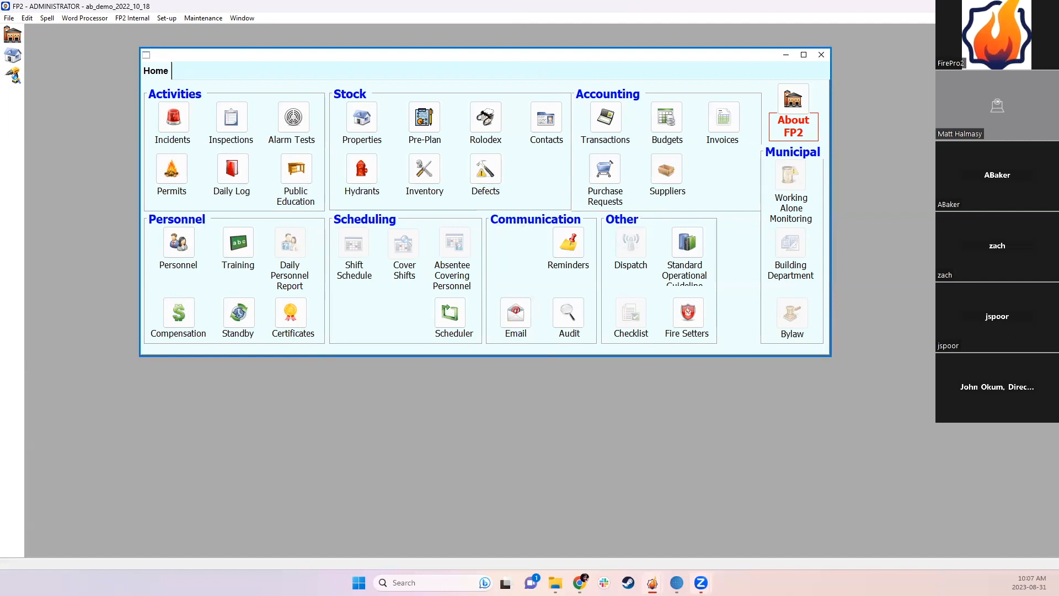
click(163, 19)
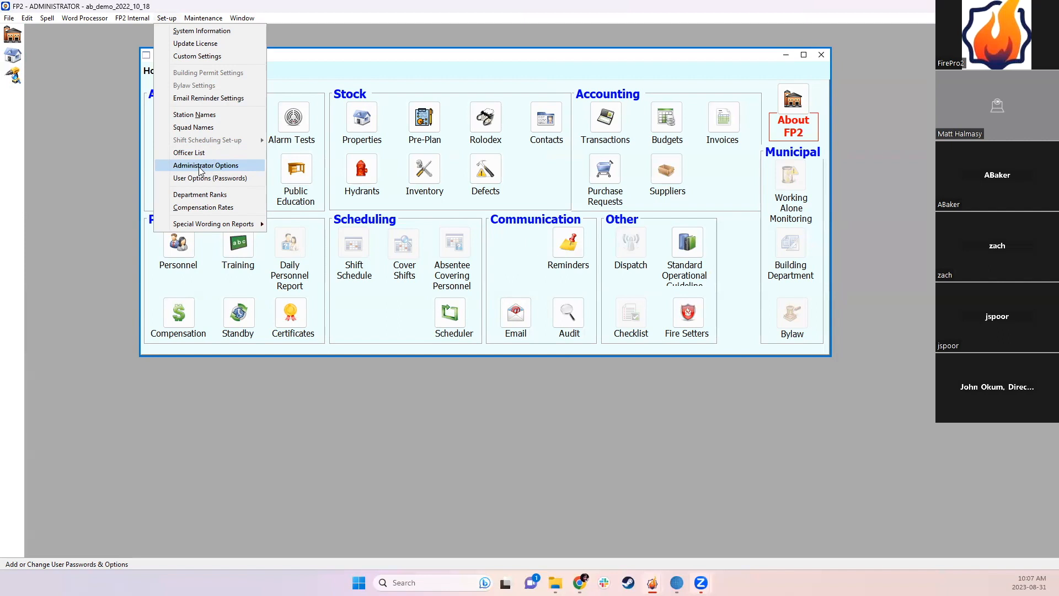
click(115, 118)
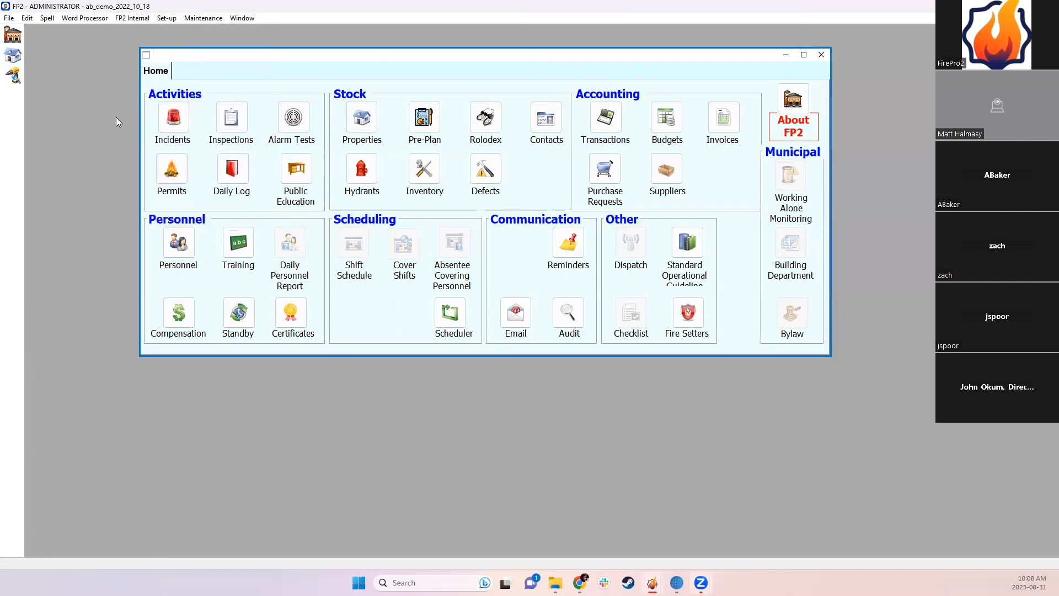
Step: Bring up the switch-user login from the File menu and show its user list
click(8, 19)
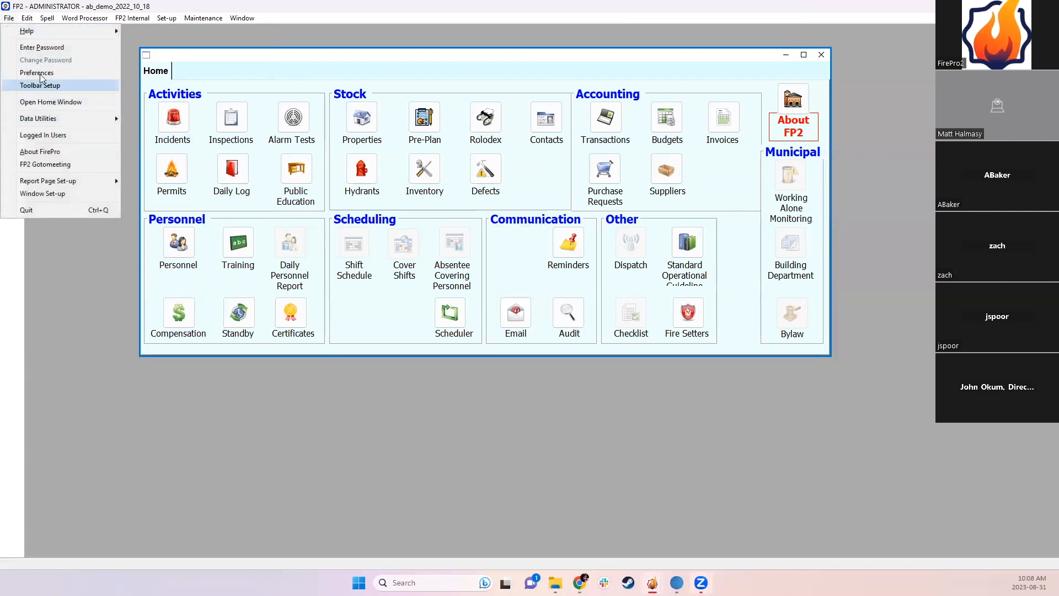
click(36, 47)
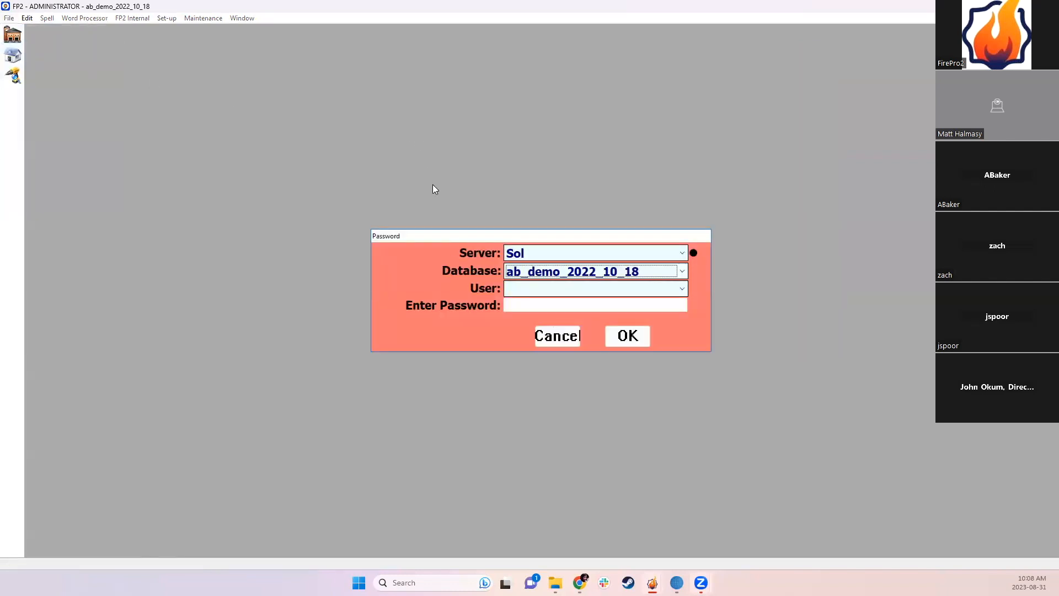
click(538, 288)
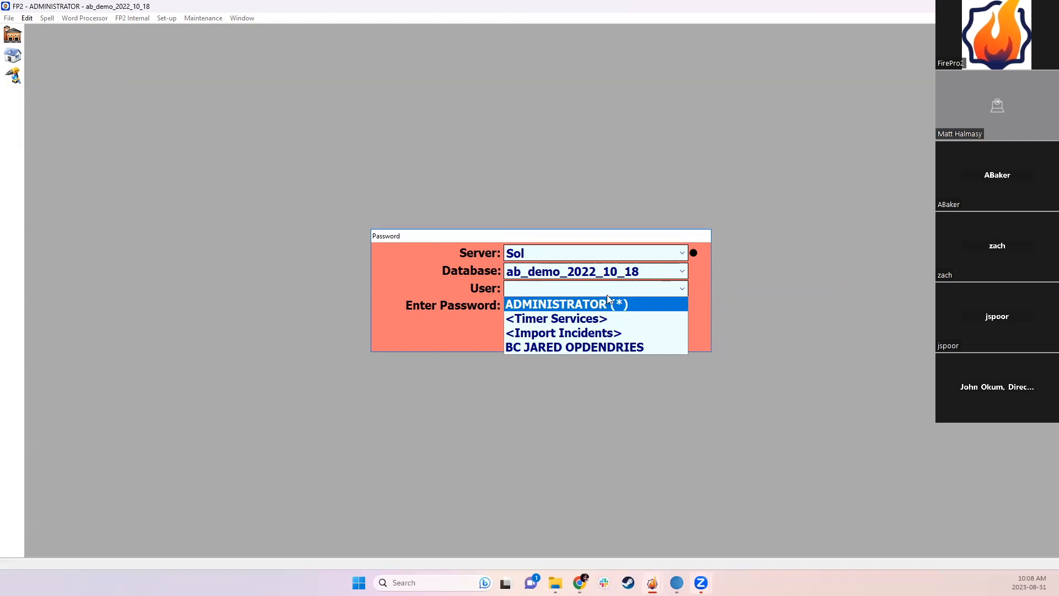
Step: Close the user list and cancel the password prompt, leaving the current user unchanged
click(693, 291)
click(543, 331)
click(543, 341)
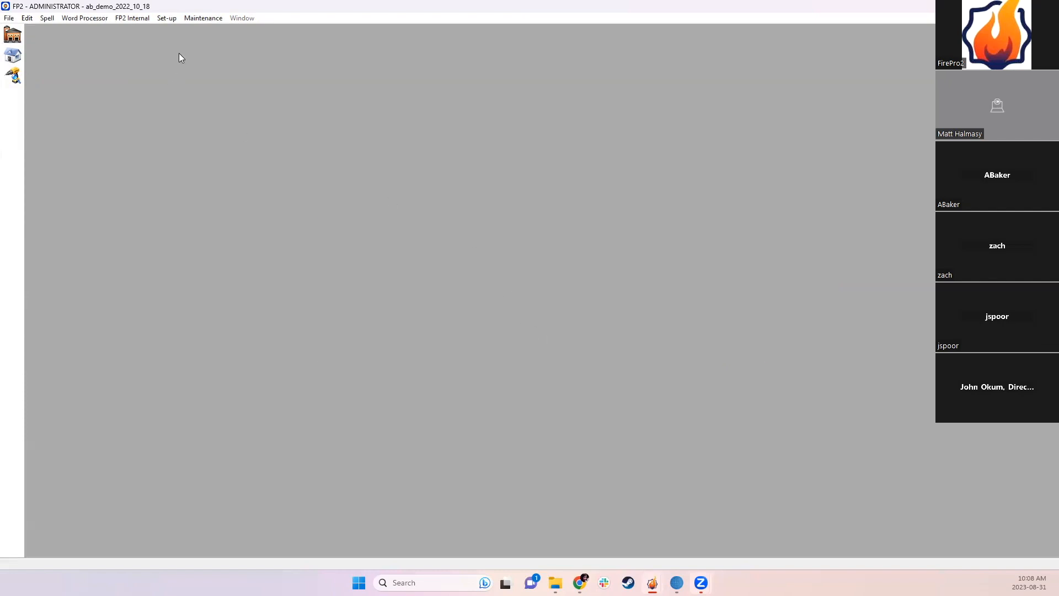
click(164, 20)
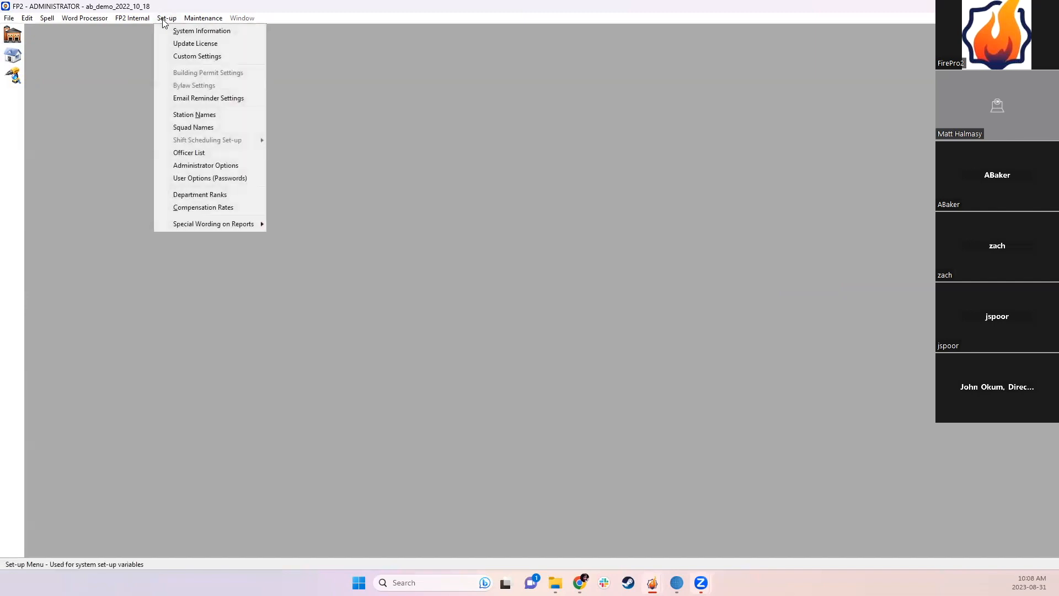
Step: Open Administrator Options from the Set-up menu
click(205, 165)
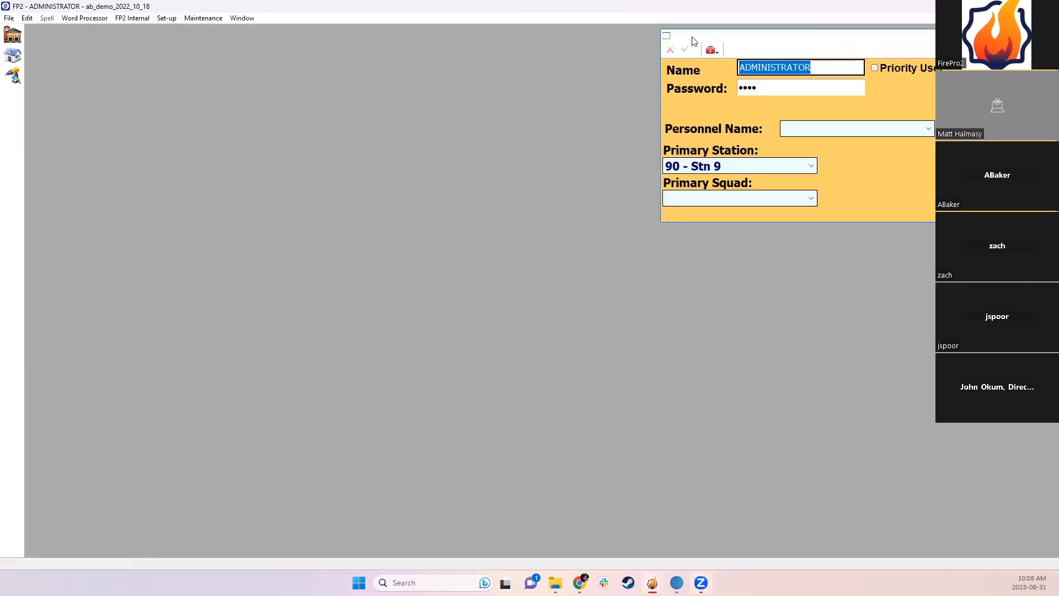
Step: Check the administrator's name and password fields and leave the personnel name blank
click(629, 121)
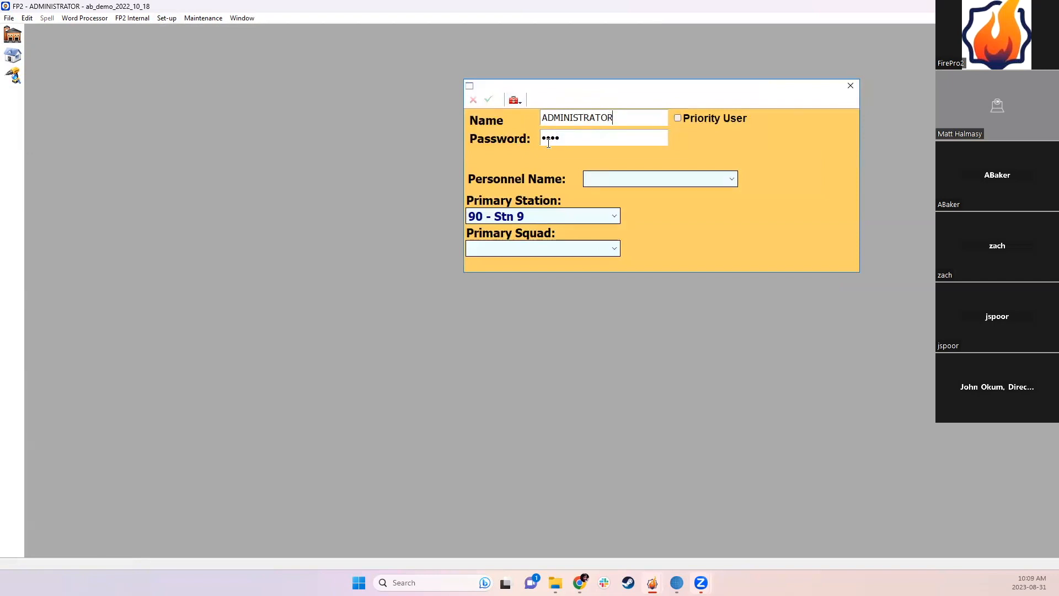
click(573, 142)
click(608, 180)
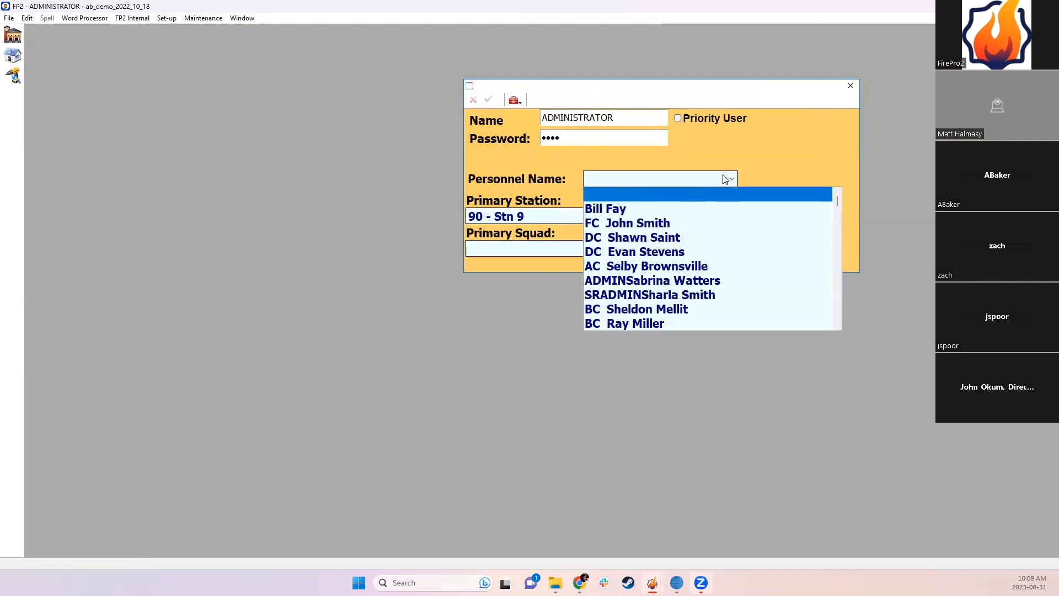
click(754, 175)
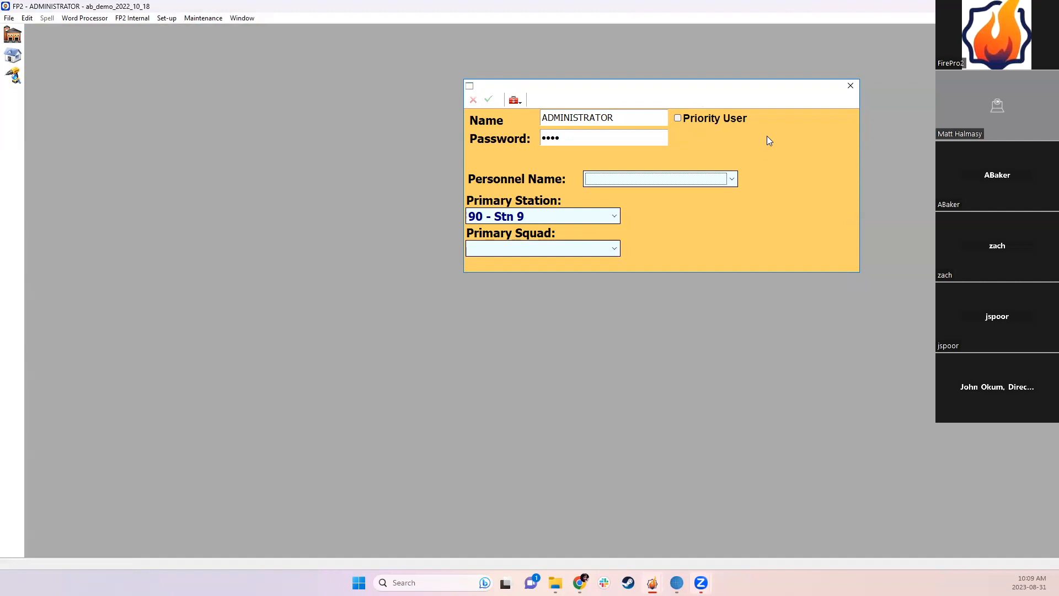
click(657, 182)
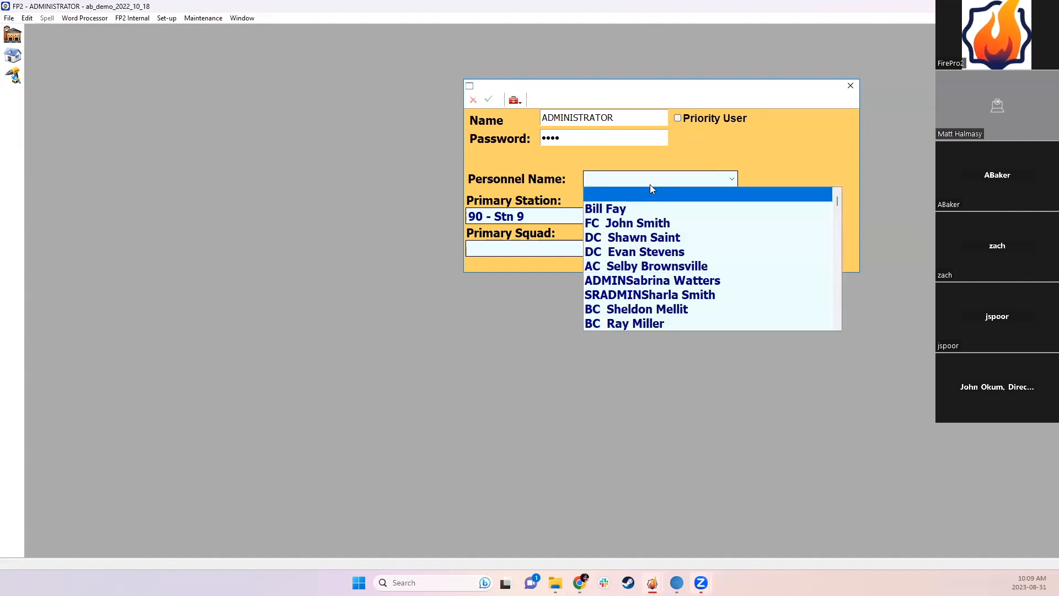
click(650, 190)
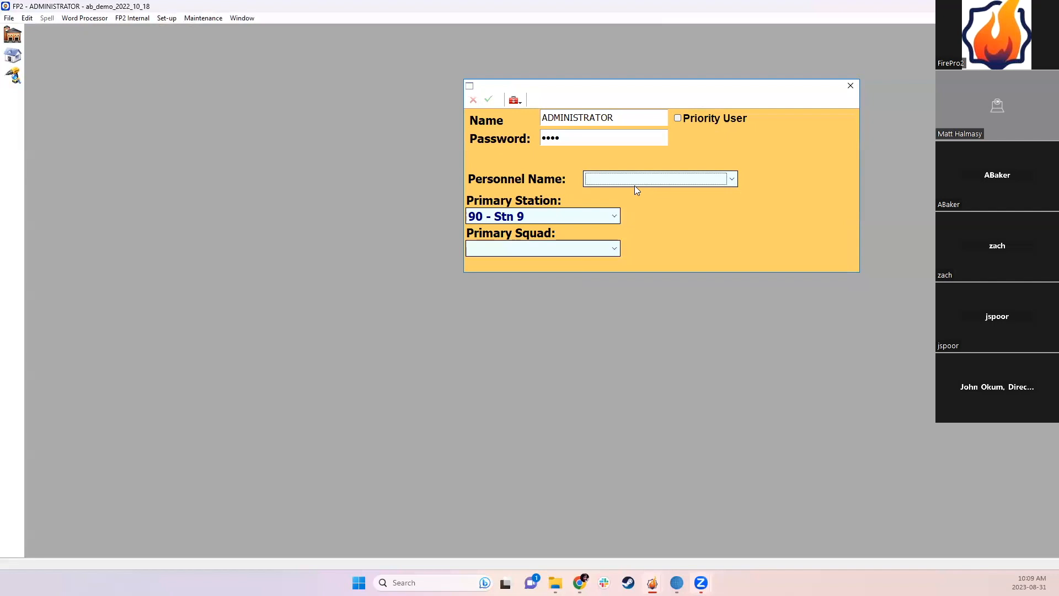
Step: Set the administrator's Primary Station to blank, save the record and close the window
click(539, 220)
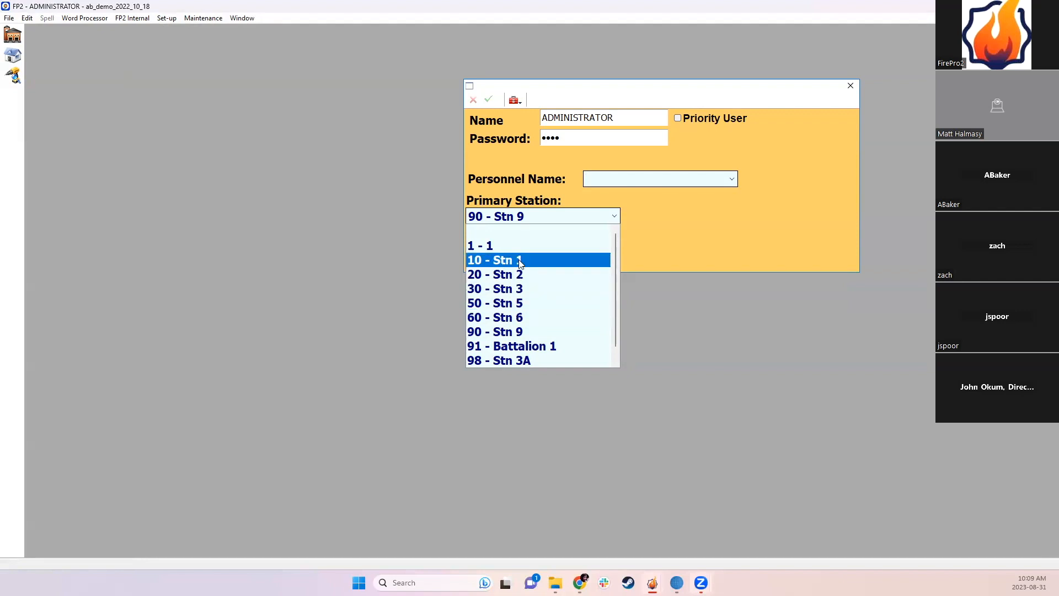
click(531, 232)
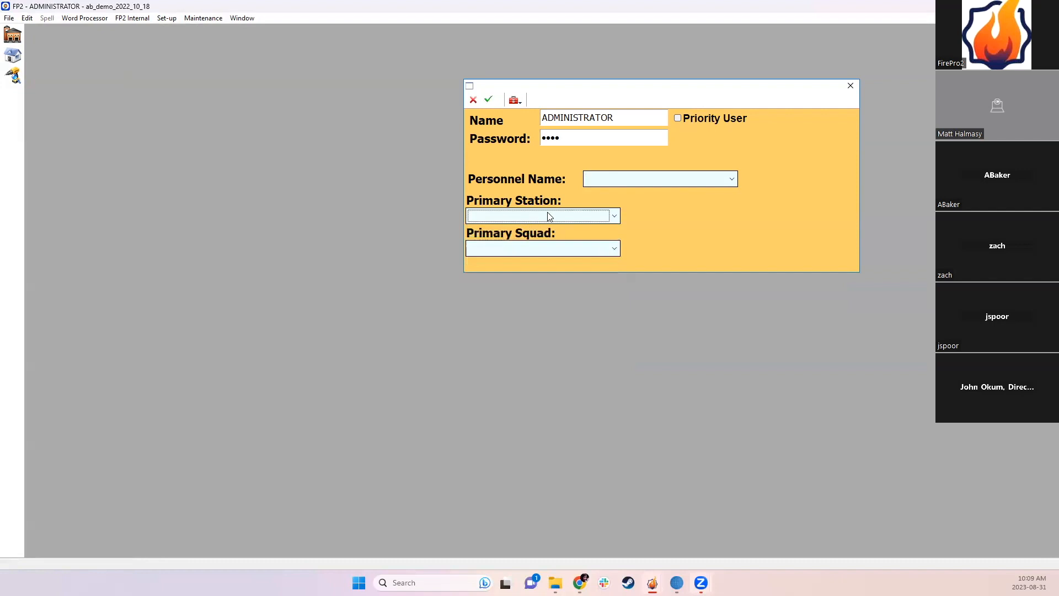
click(508, 216)
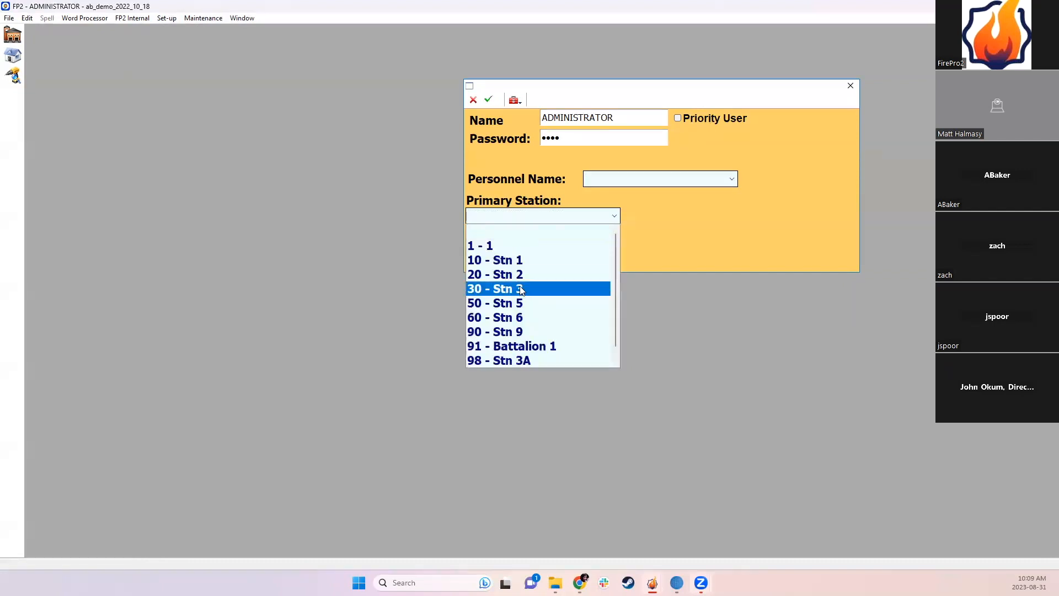
click(545, 232)
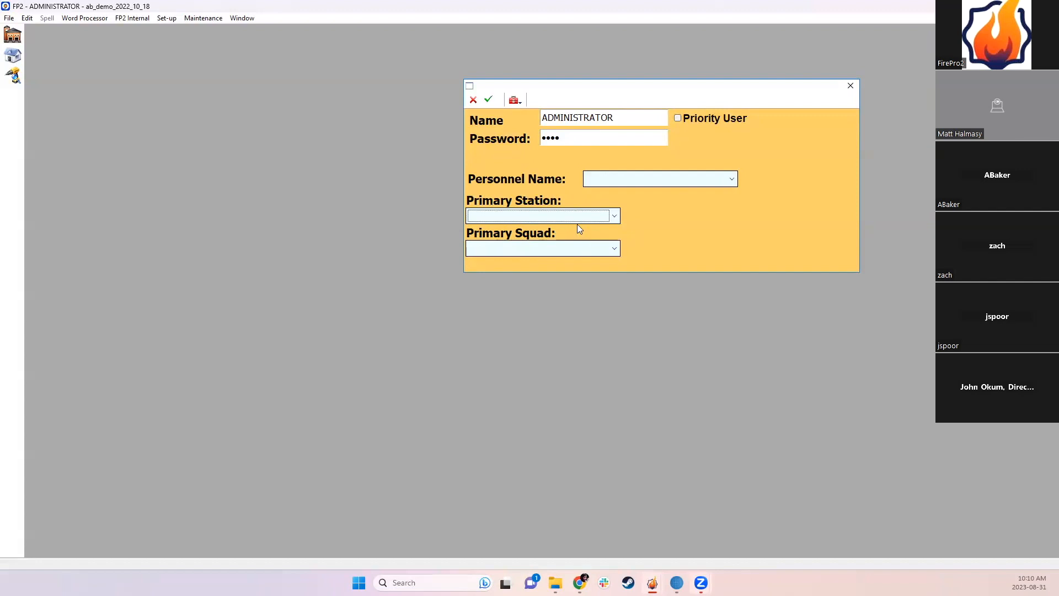
click(488, 99)
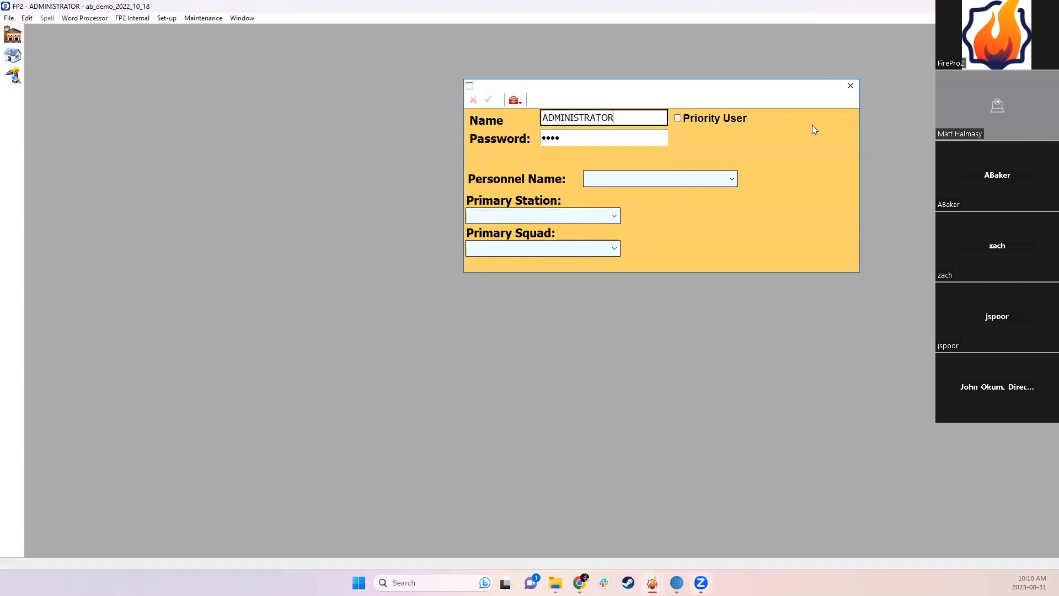
click(852, 87)
click(174, 21)
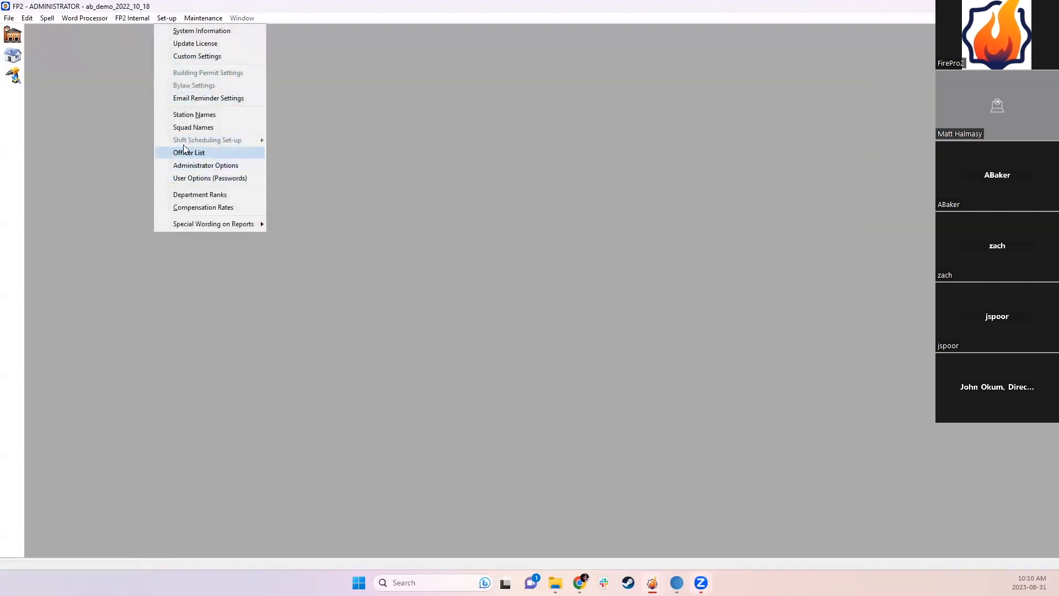
Step: Reopen Administrator Options from Set-up and close it unchanged with Escape
click(164, 20)
click(165, 20)
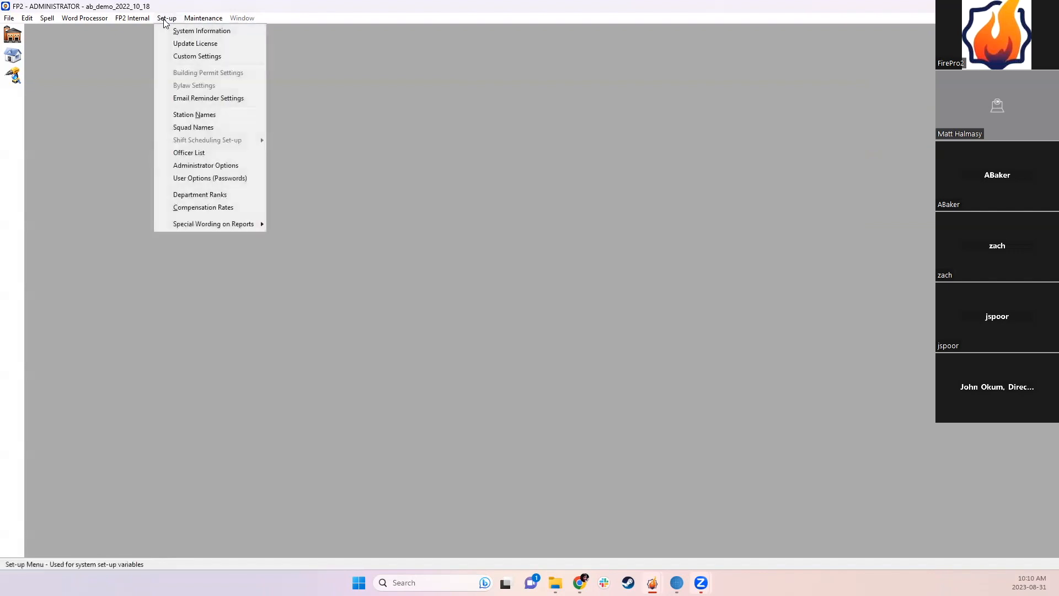
click(201, 165)
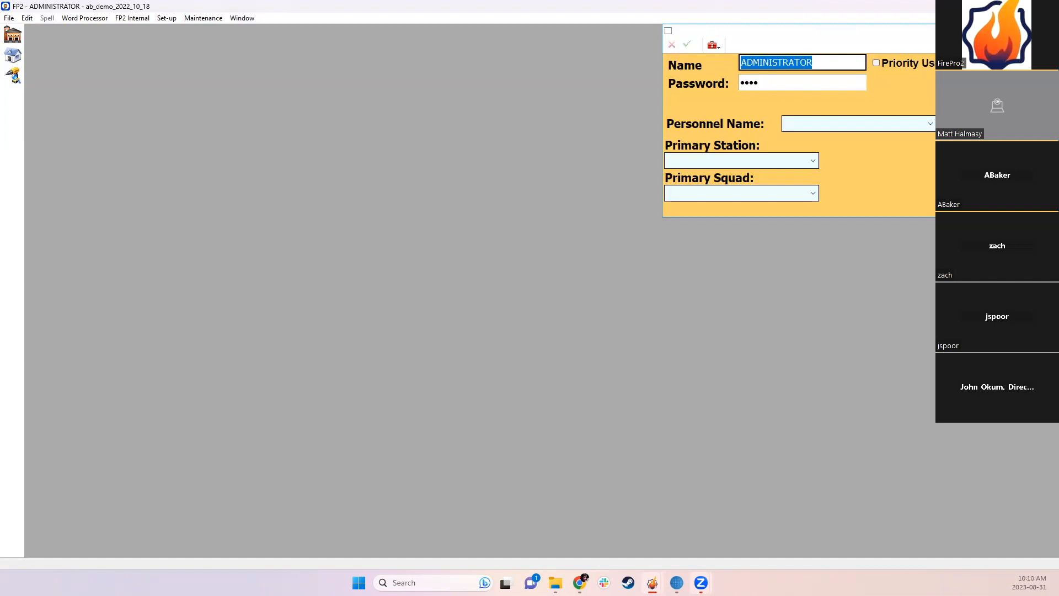
key(Escape)
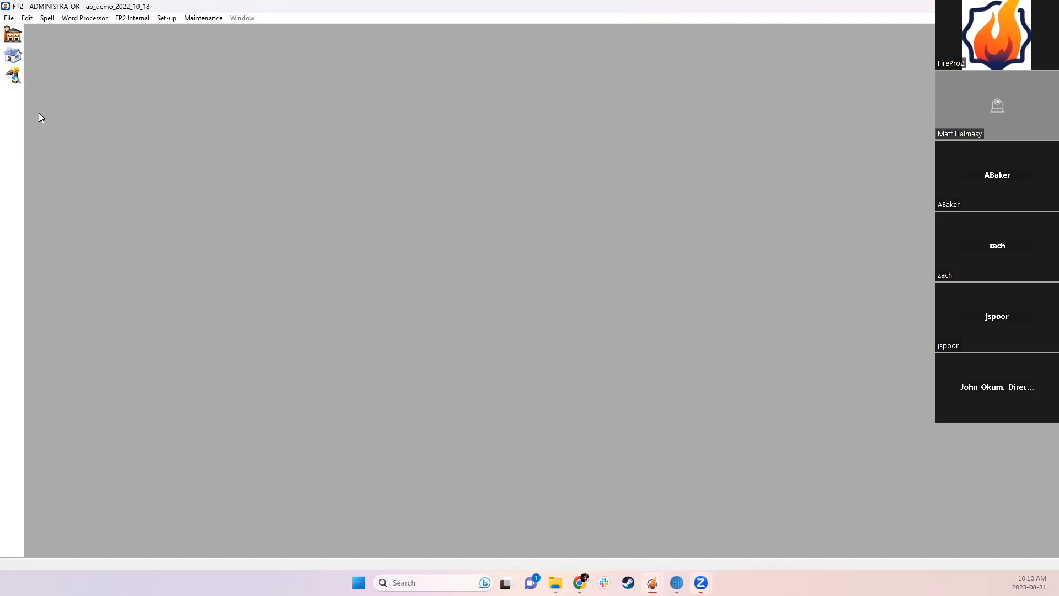
Step: Glance at the Google Docs notes, then return to FirePro 2's Set-up menu
click(163, 18)
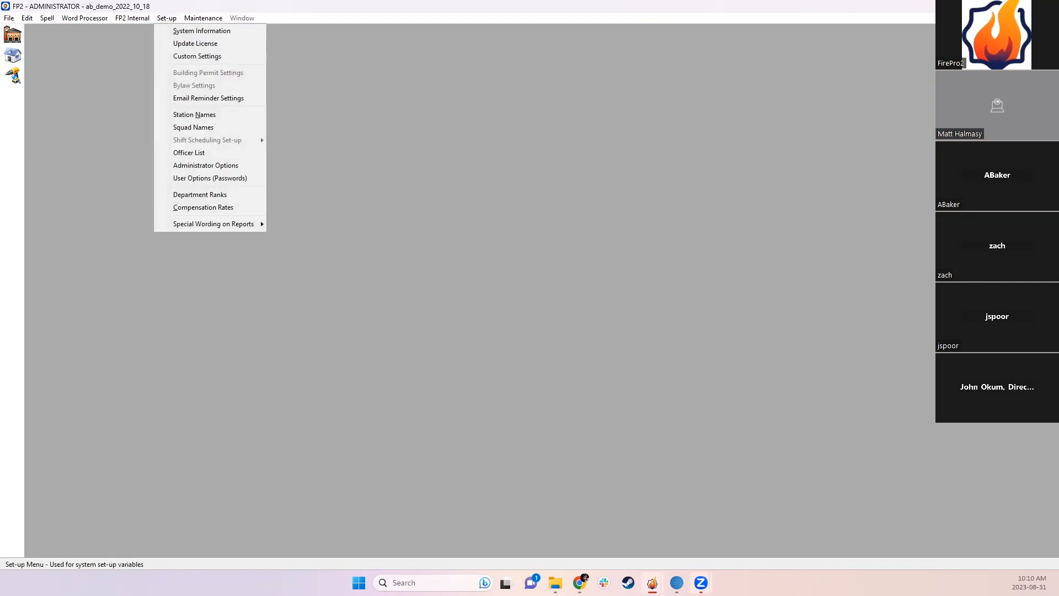
click(995, 7)
key(alt+Tab)
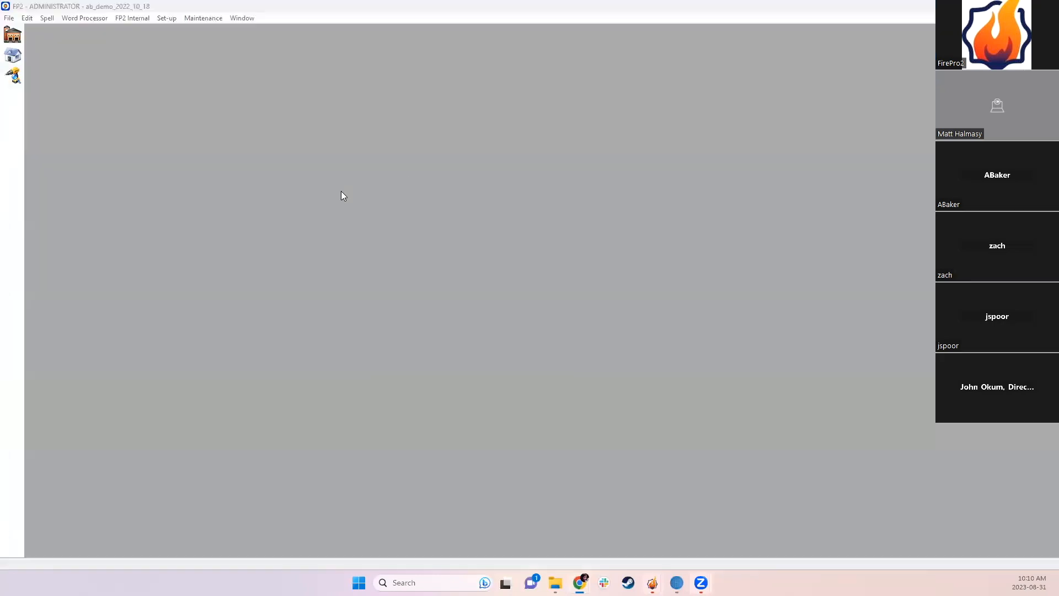
click(162, 20)
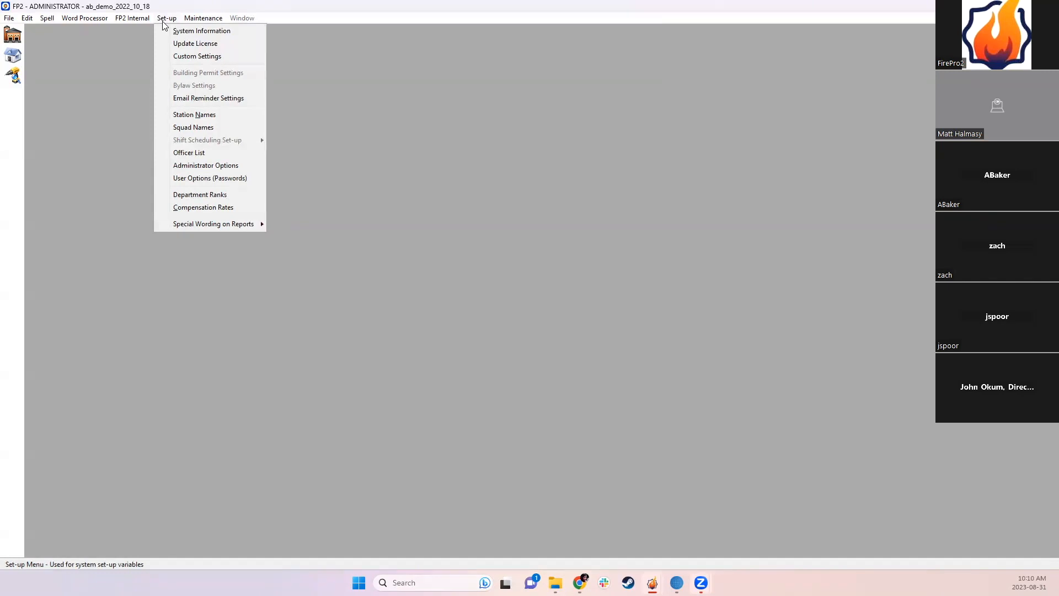
Step: Open User Options (Passwords) and the existing user's record (primary station 60 - Stn 6), selecting its name
click(161, 21)
click(161, 21)
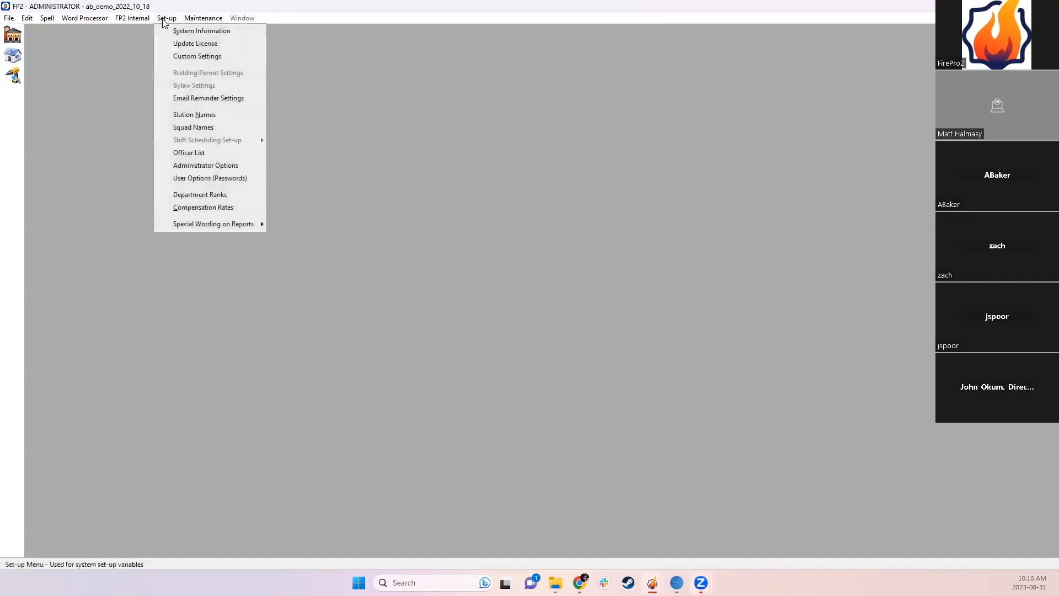
click(210, 178)
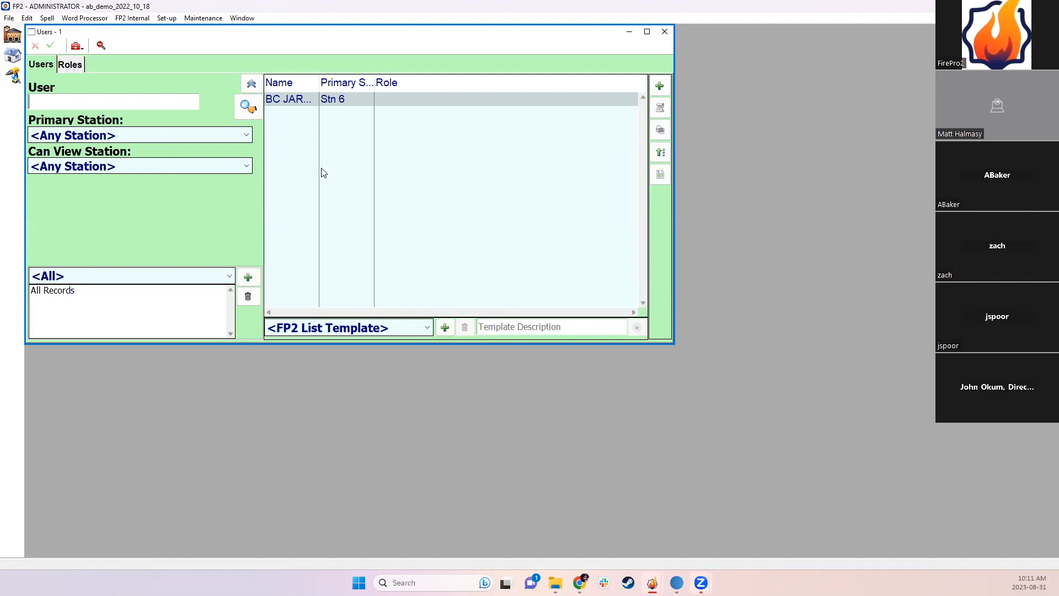
click(324, 103)
double_click(324, 102)
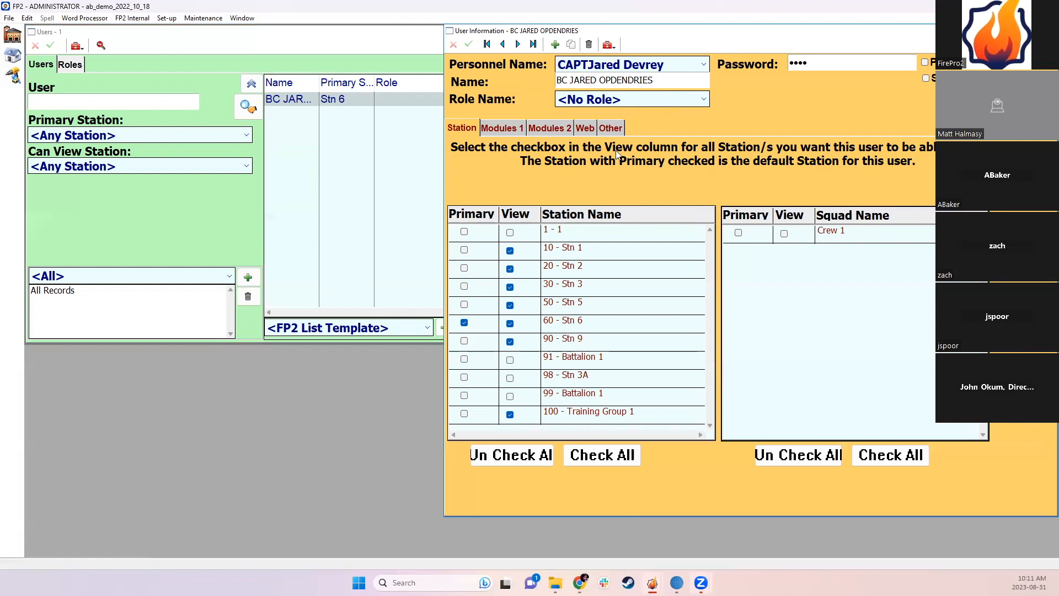
drag(663, 79, 465, 73)
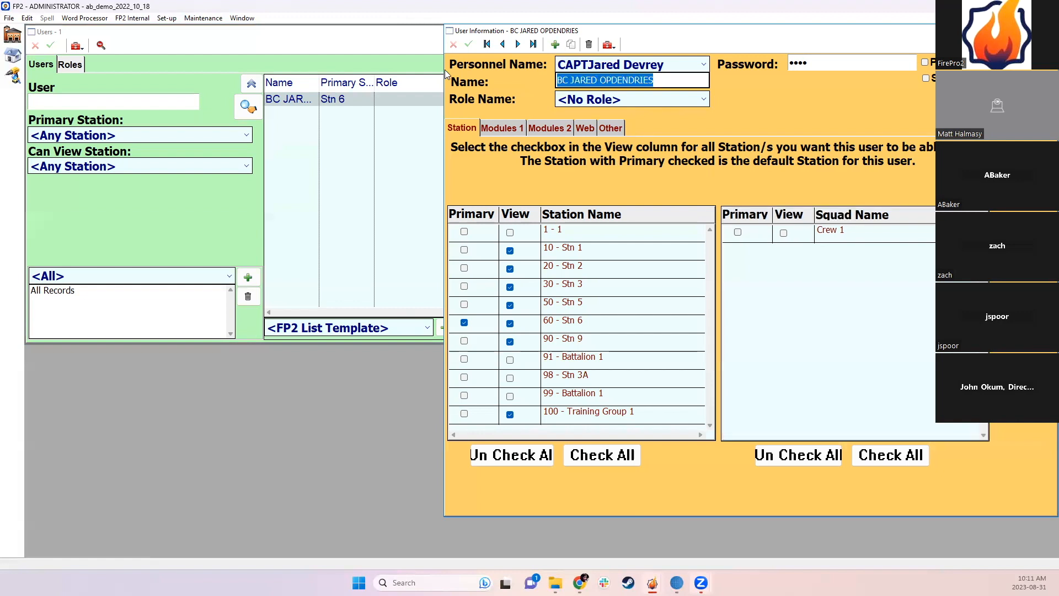
Step: Rename the user to 'SOMETHING ELSE', save, update creator names, and close both user windows
text(SOMET)
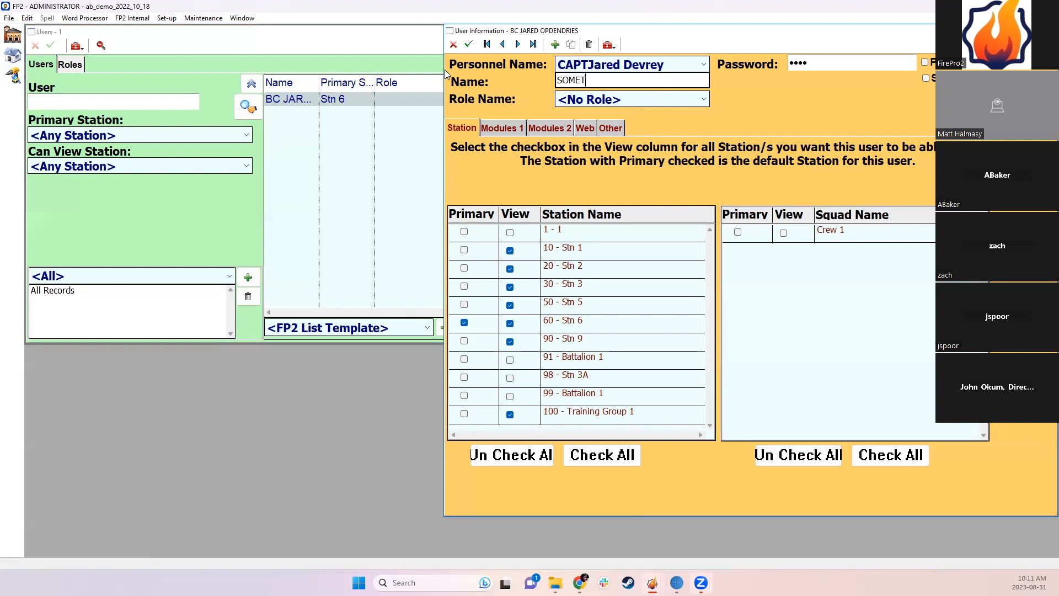
text(HING ELSE)
click(474, 50)
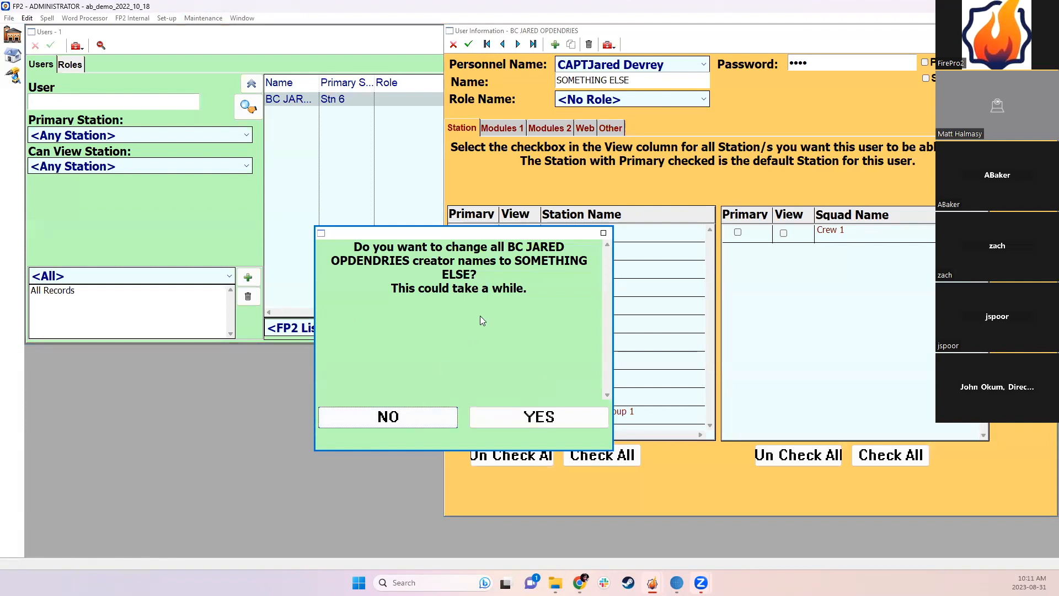
click(524, 416)
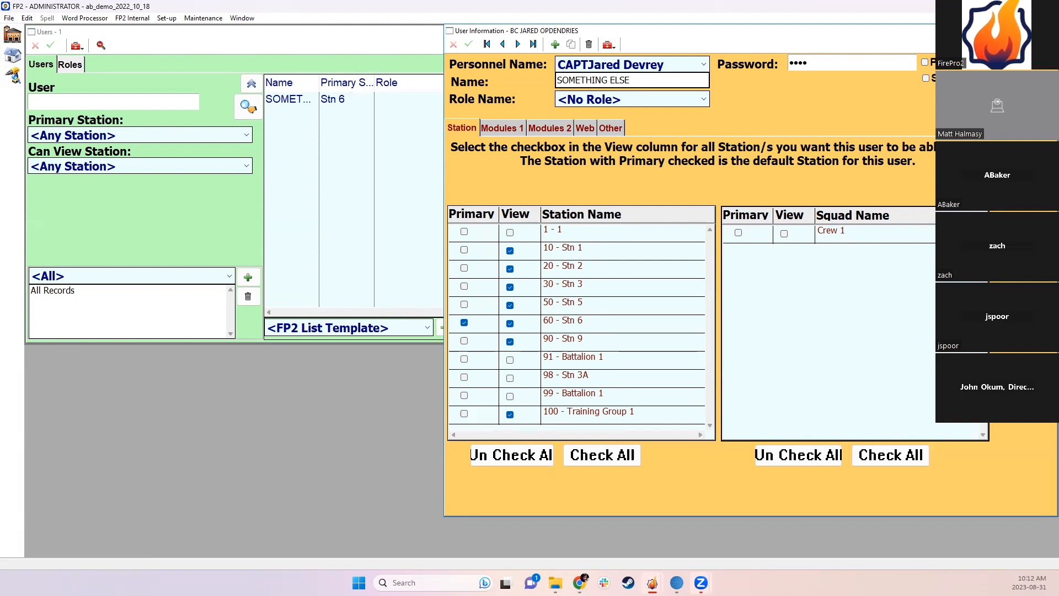
click(1048, 31)
click(665, 32)
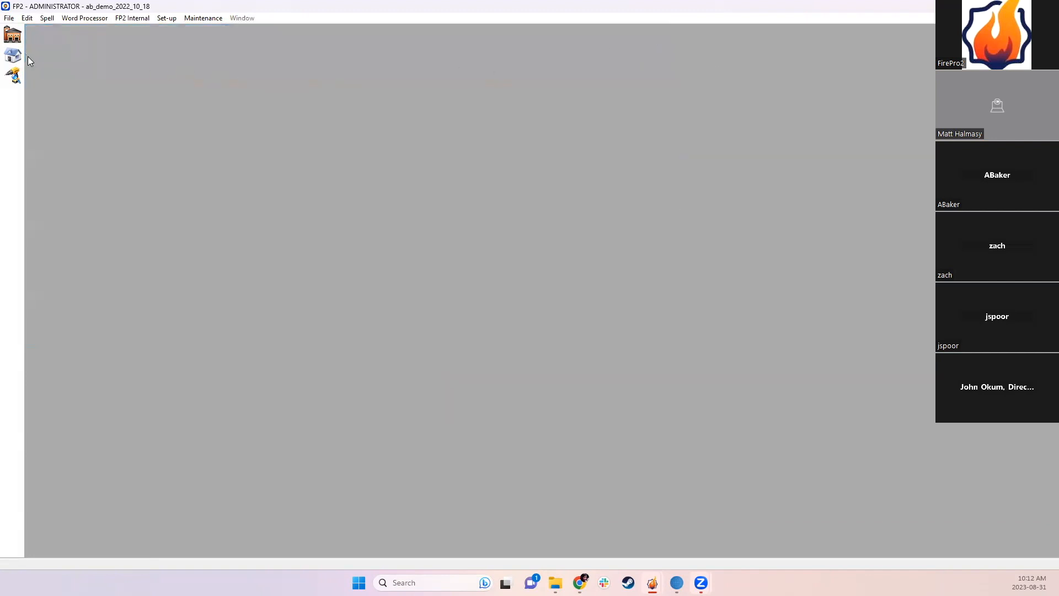
Step: Open the Audit List filtered to the Incidents module over the Last 36 Months
click(13, 56)
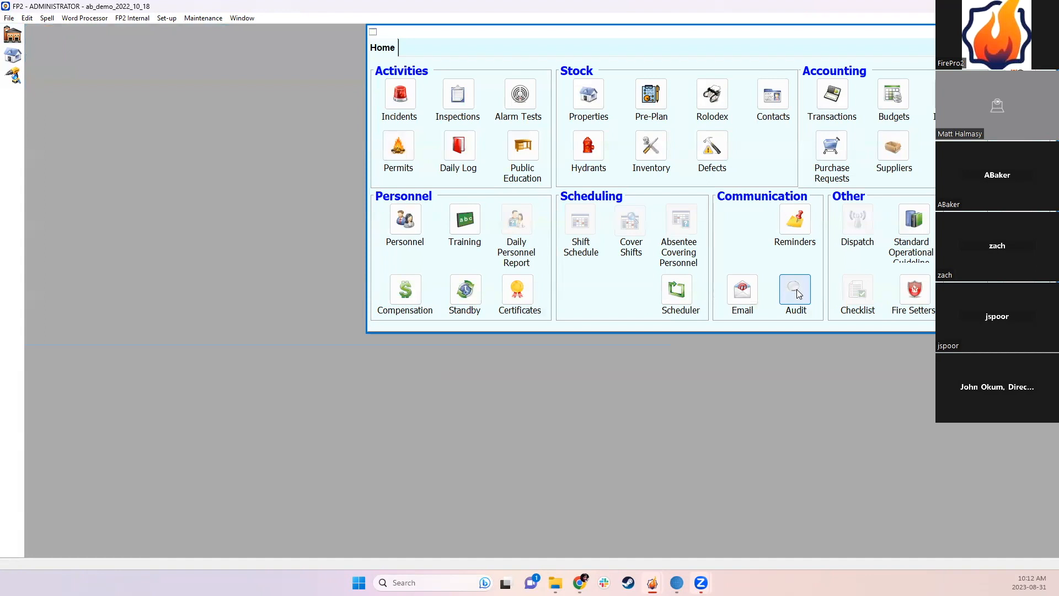
click(796, 290)
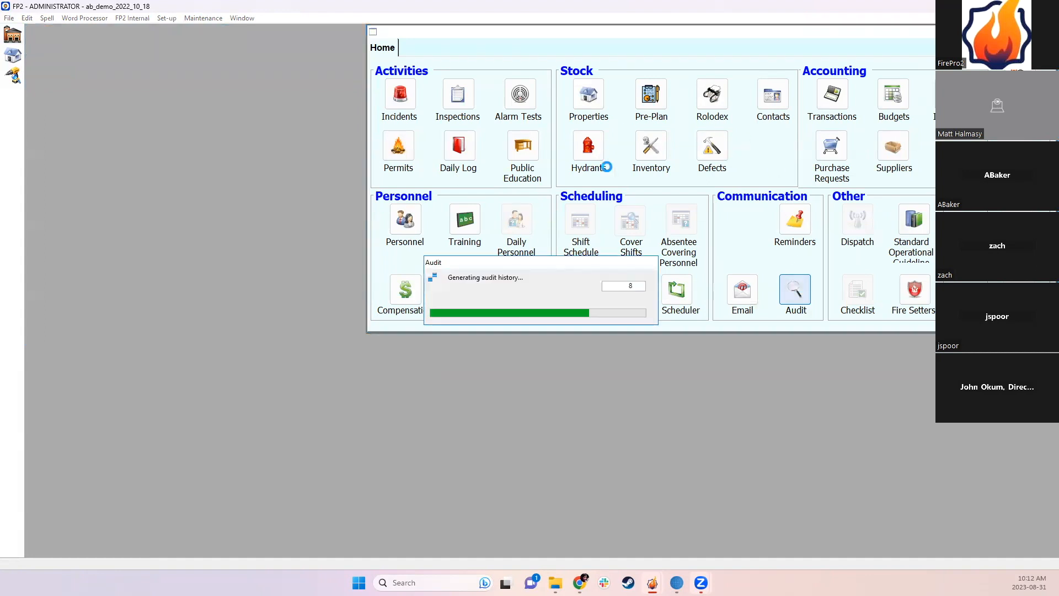
click(173, 68)
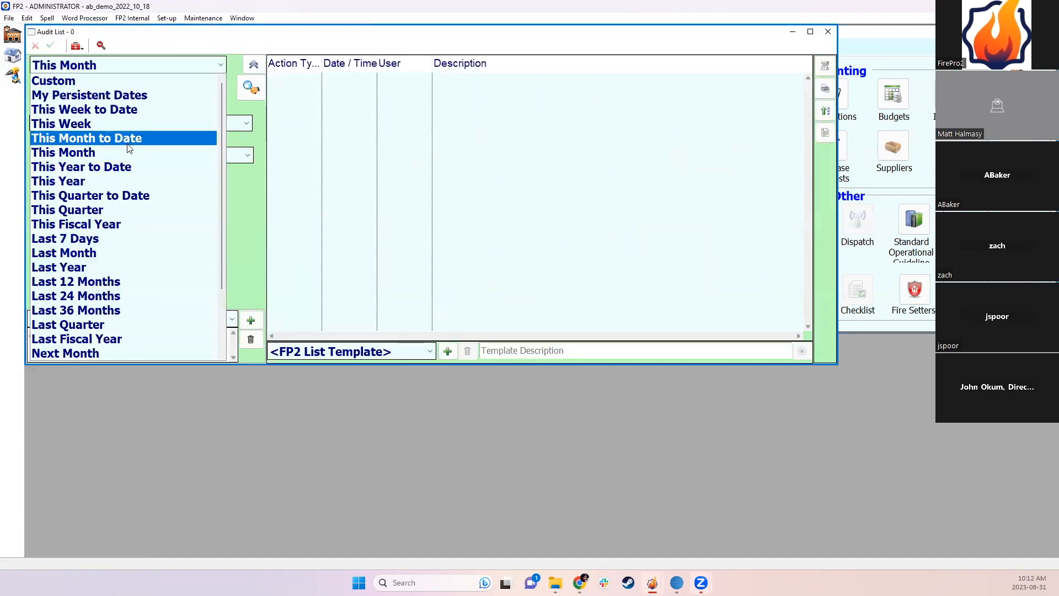
click(128, 167)
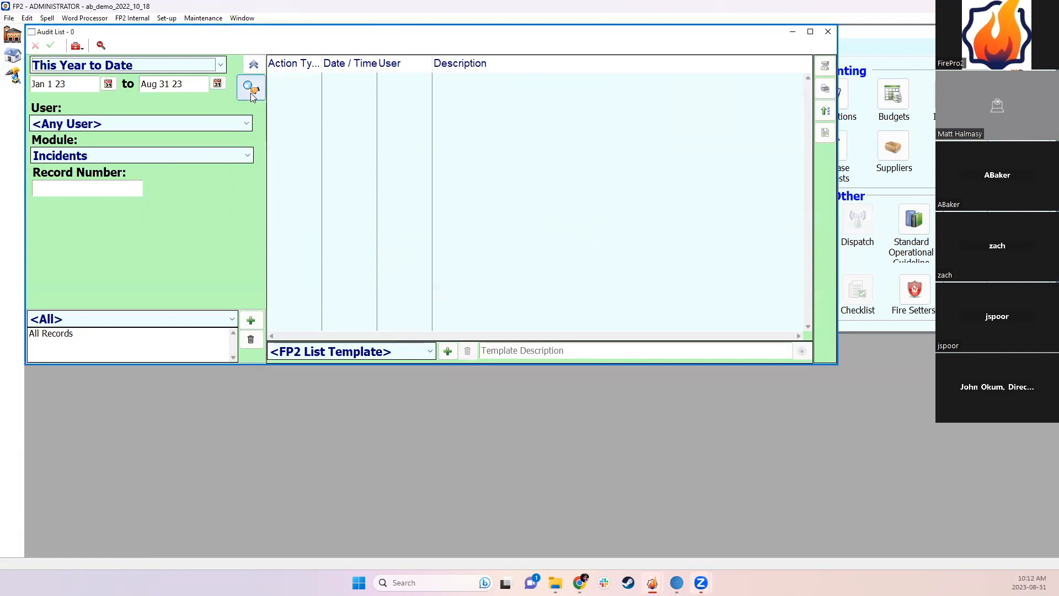
click(139, 71)
click(139, 71)
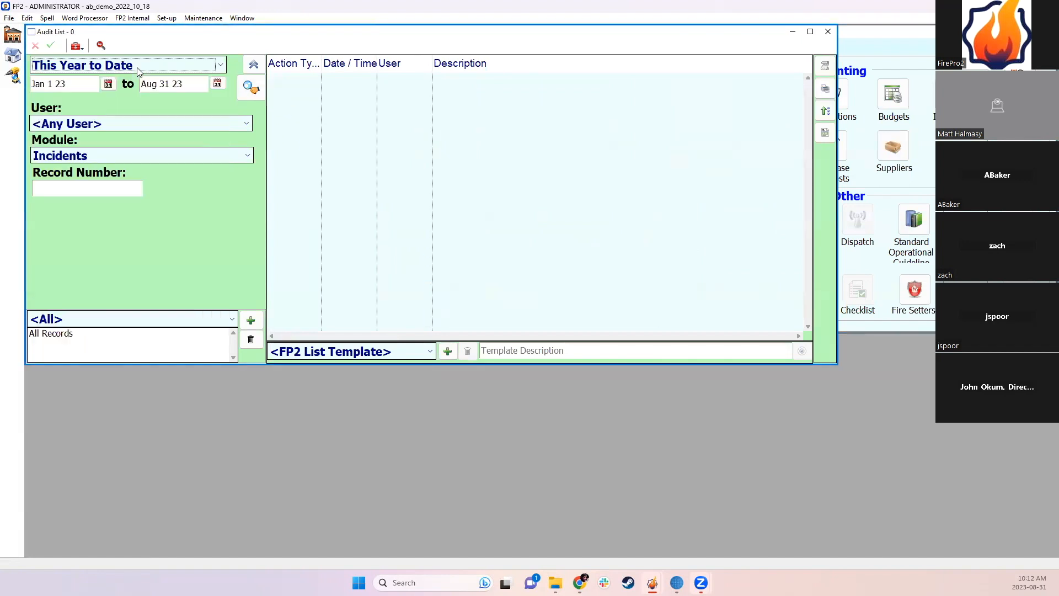
click(134, 154)
click(107, 168)
click(95, 67)
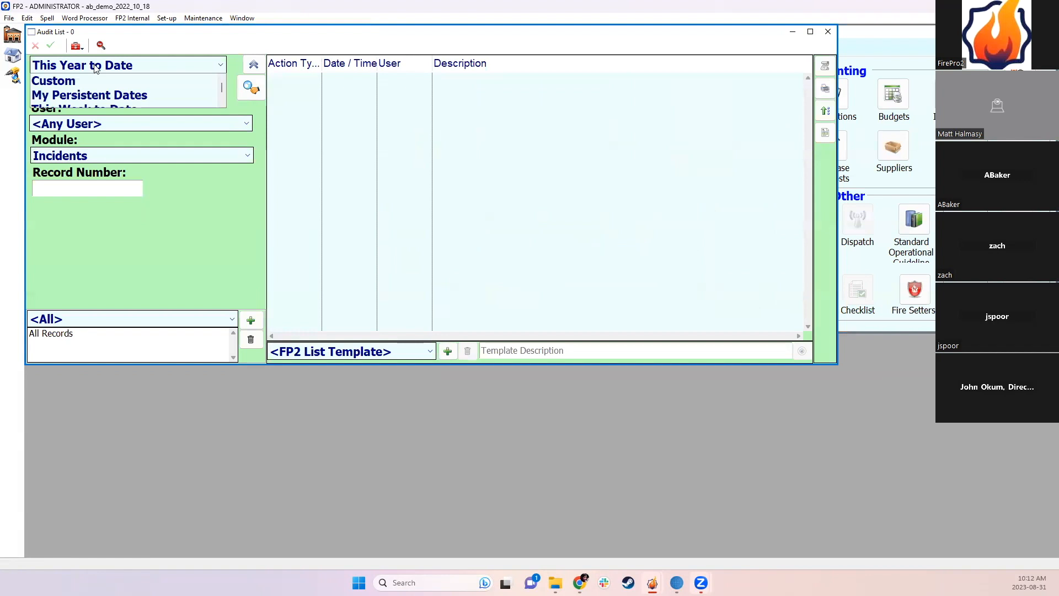
click(102, 311)
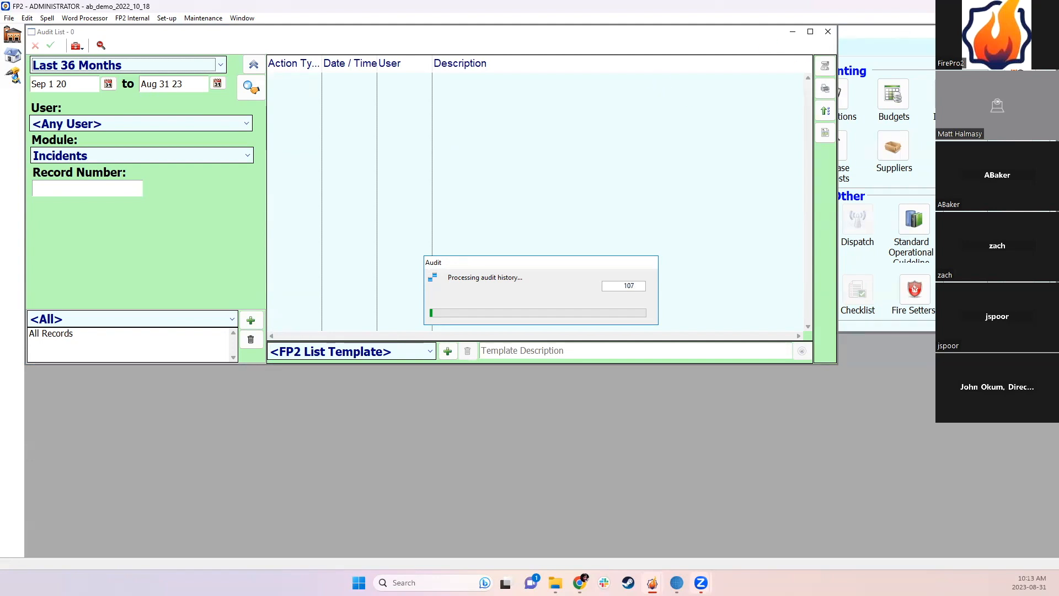
Step: Switch to the nanaimo FP2 session and bring up File > Enter Password
mouse_move(652, 582)
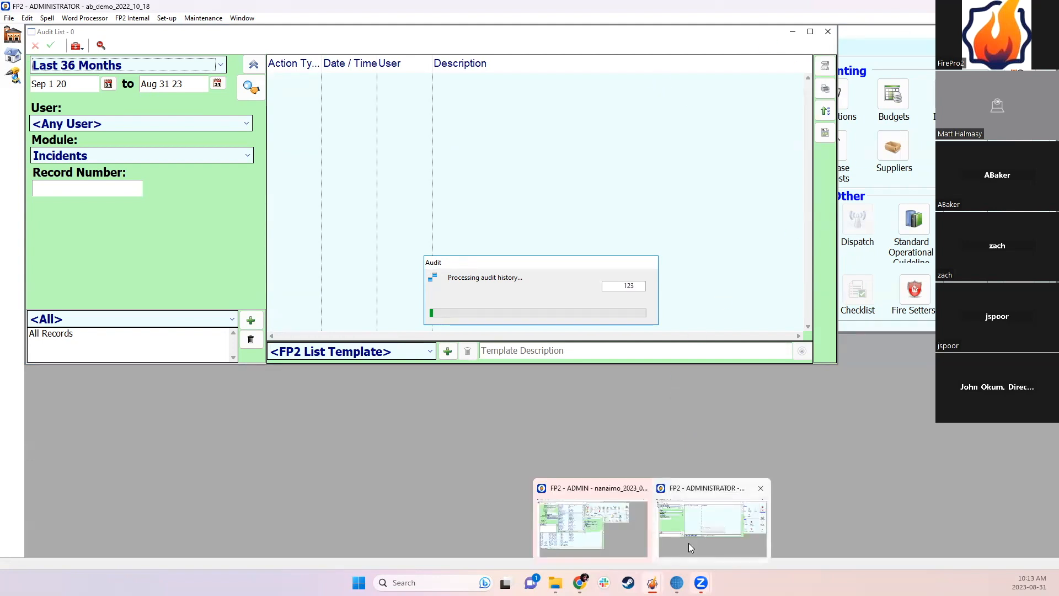
click(618, 524)
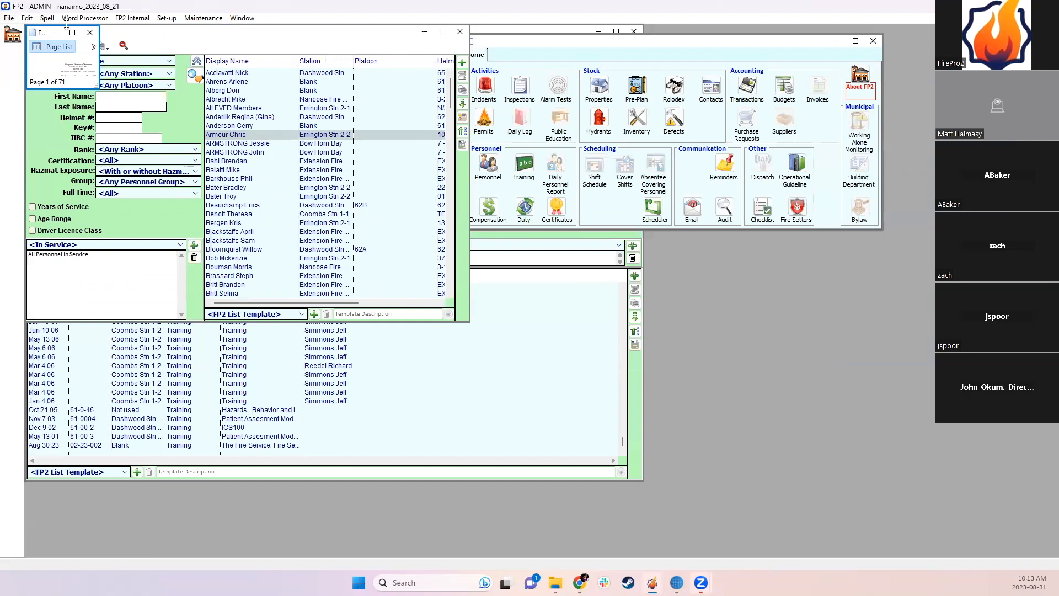
click(12, 18)
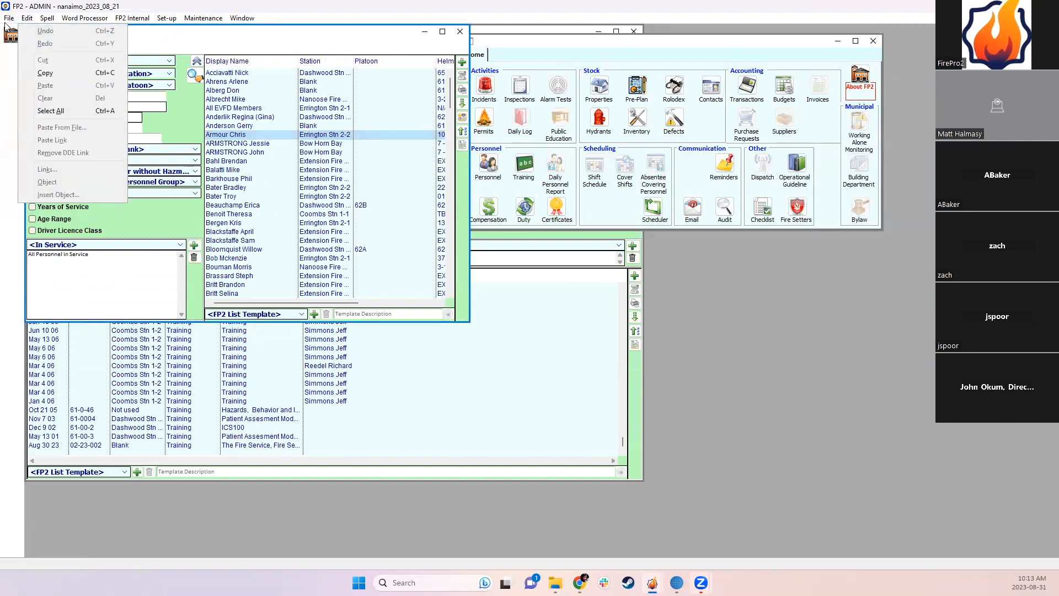
click(31, 47)
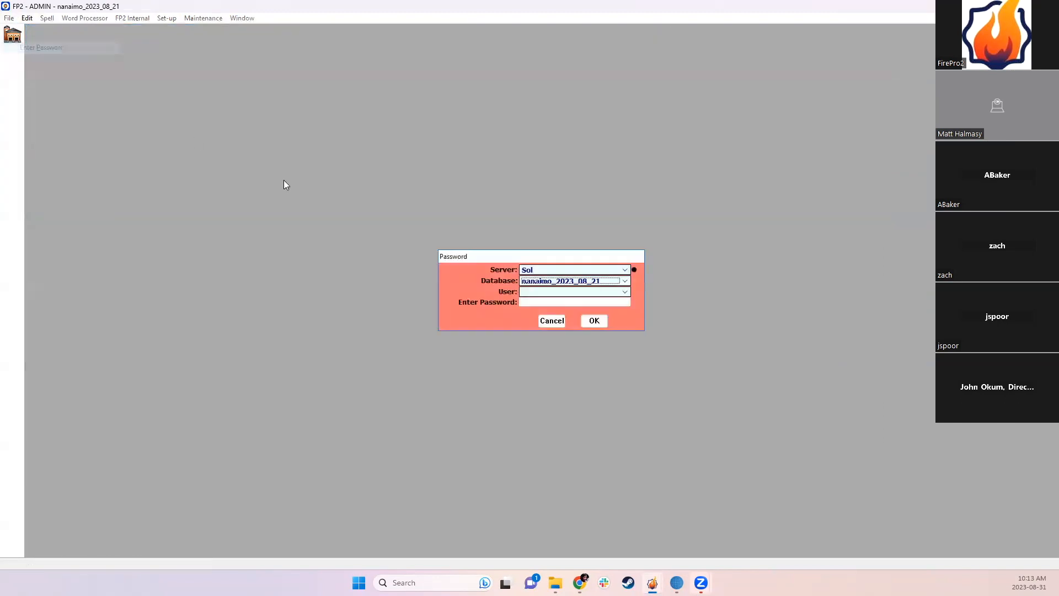
Step: Sign in to database ab_demo_2022_10_18 as user ADMINISTRATOR
click(525, 282)
scroll(548, 309, up, 10)
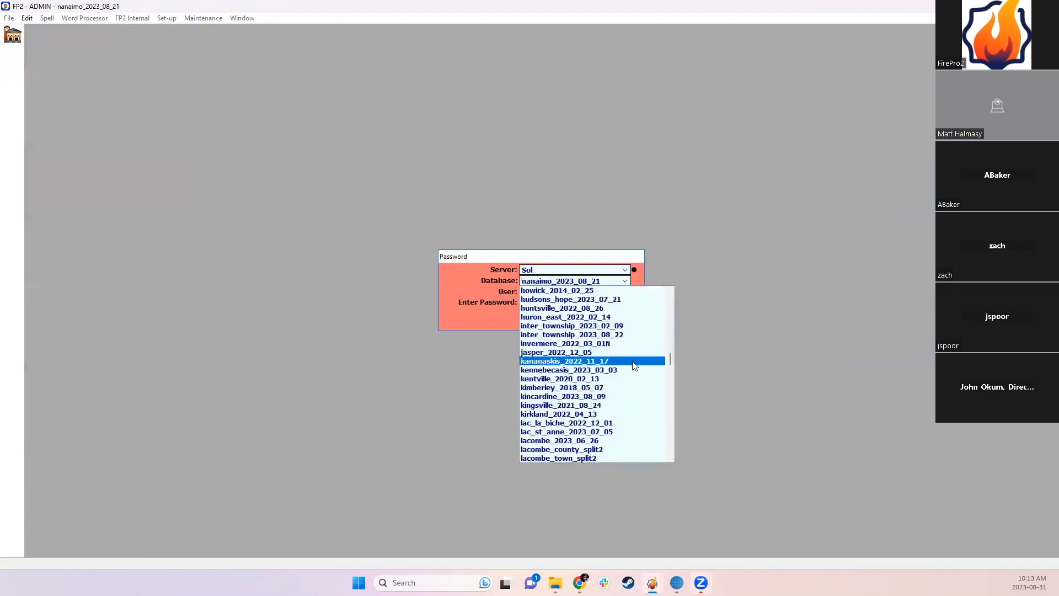
drag(669, 356, 669, 290)
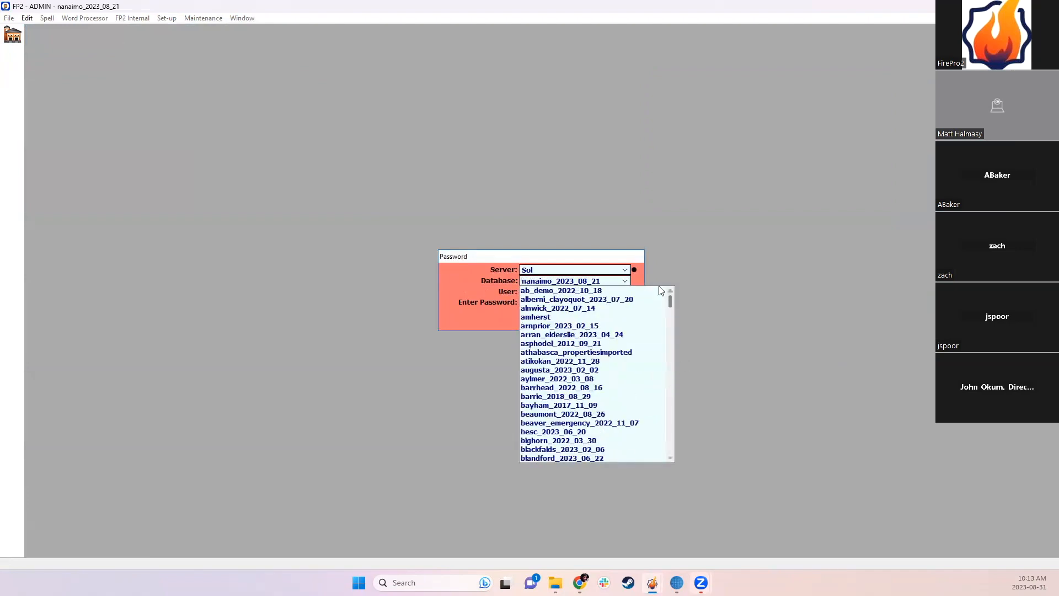
click(555, 290)
click(555, 292)
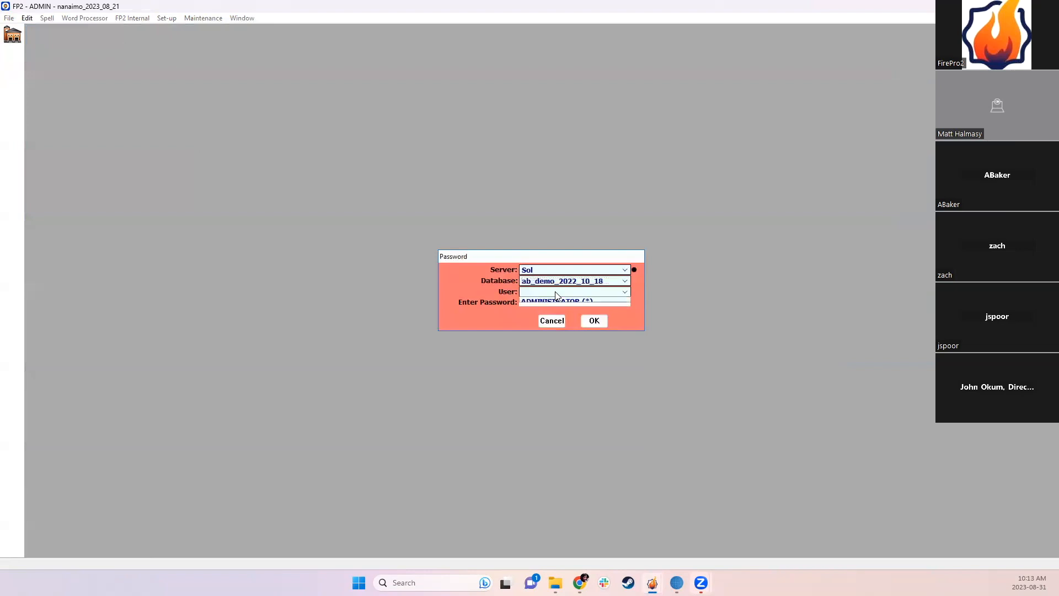
click(557, 301)
click(594, 321)
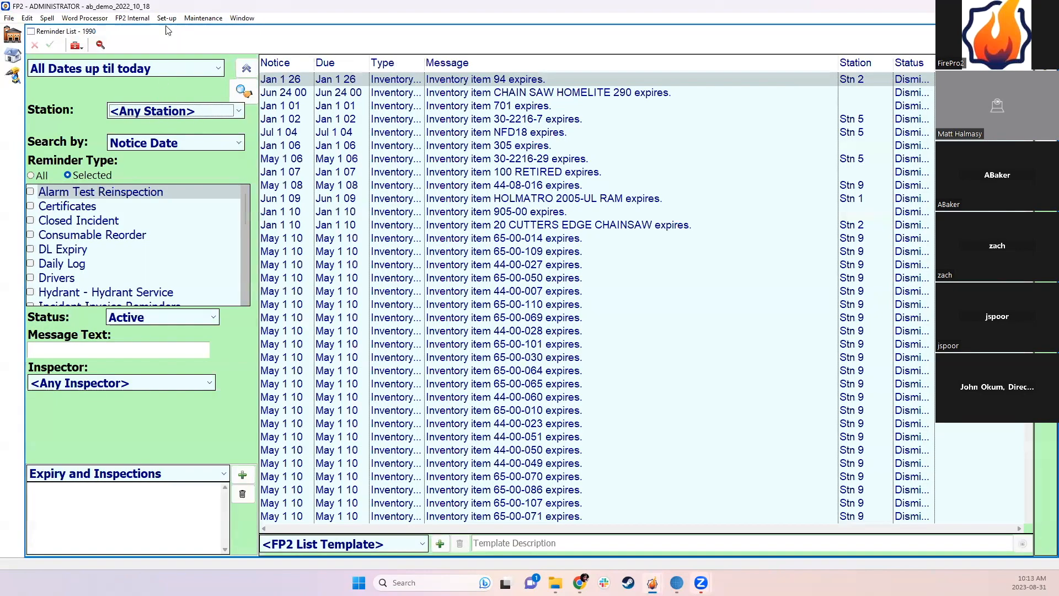
Step: Open the SOMETHING ELSE user's record from Set-up > User Options, then close it back to Users
click(1047, 31)
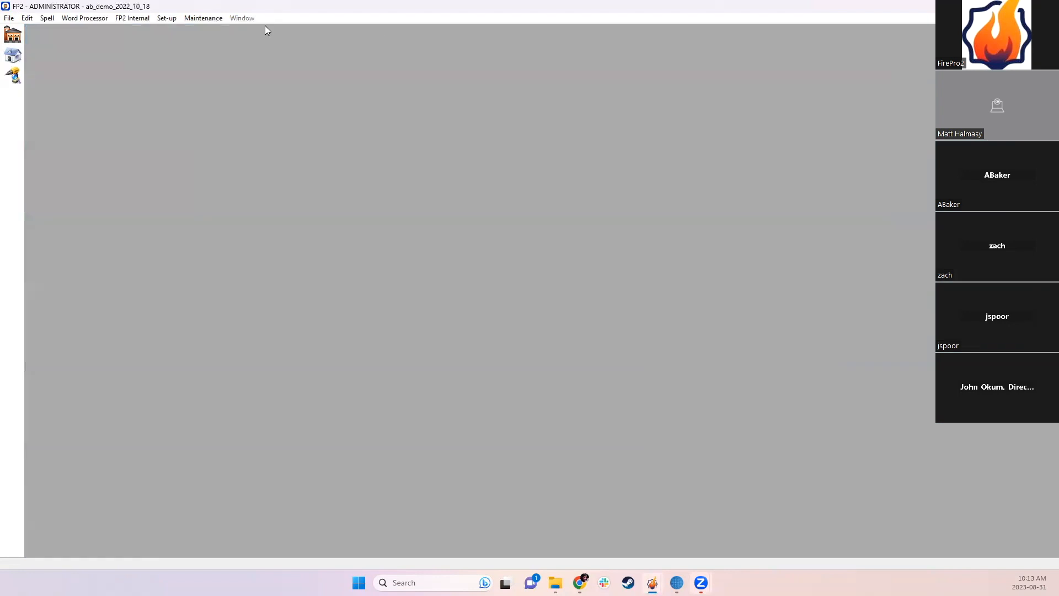
click(165, 19)
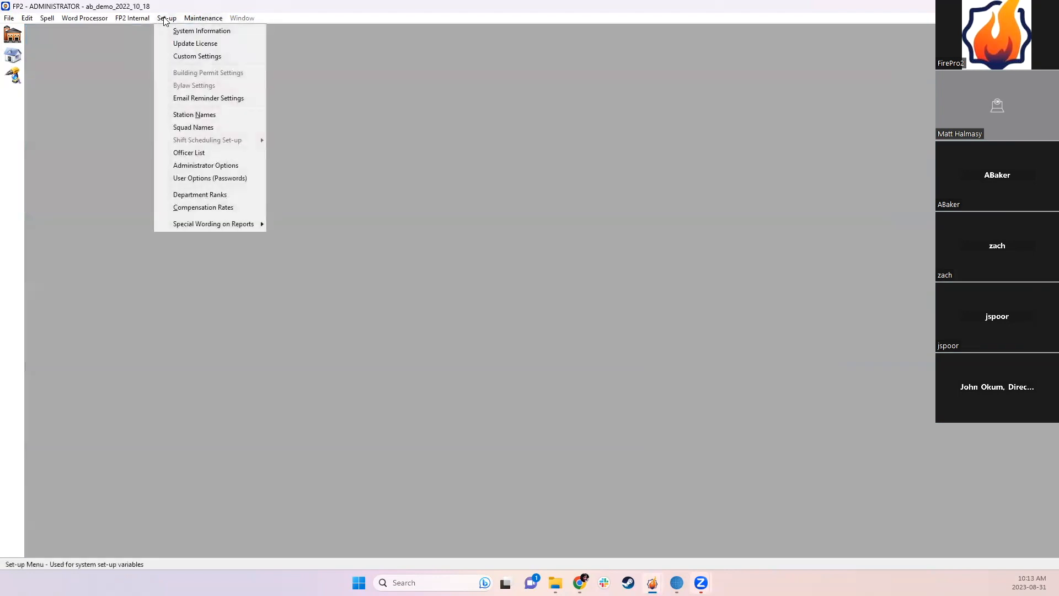
click(198, 183)
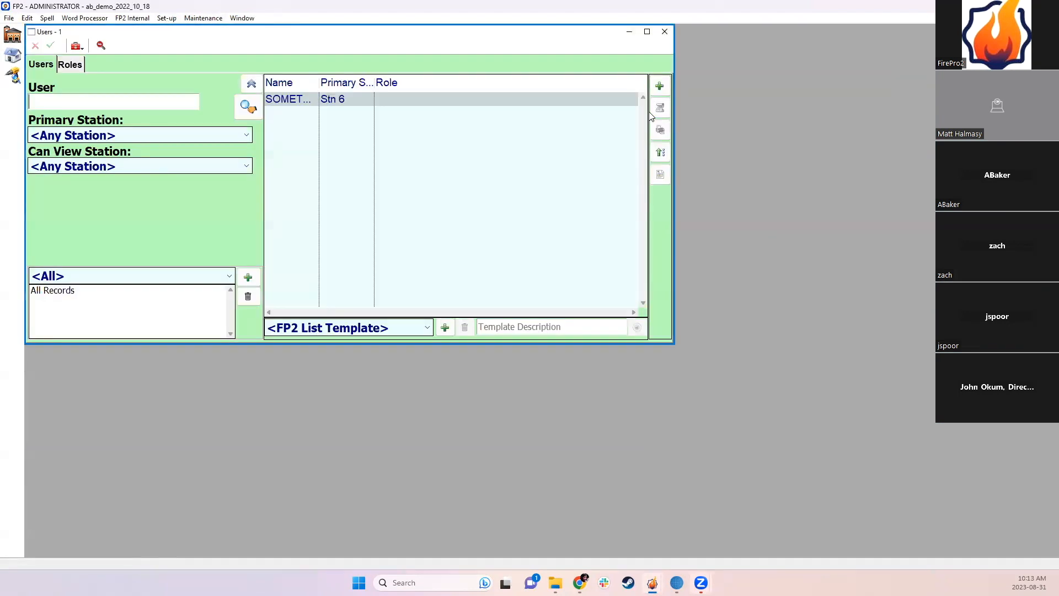
double_click(309, 99)
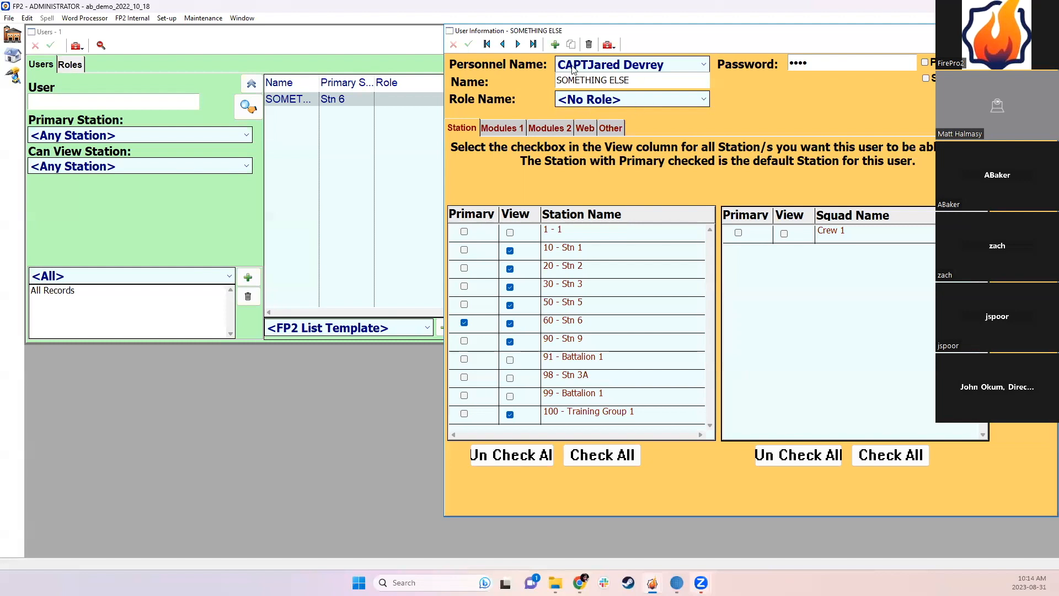
drag(637, 35, 625, 39)
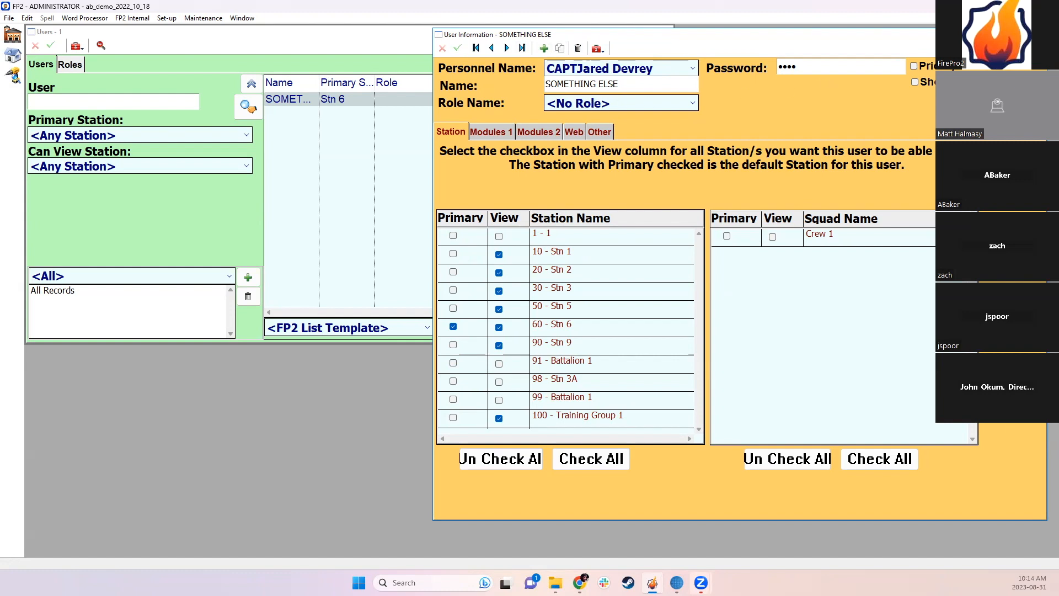
click(1037, 34)
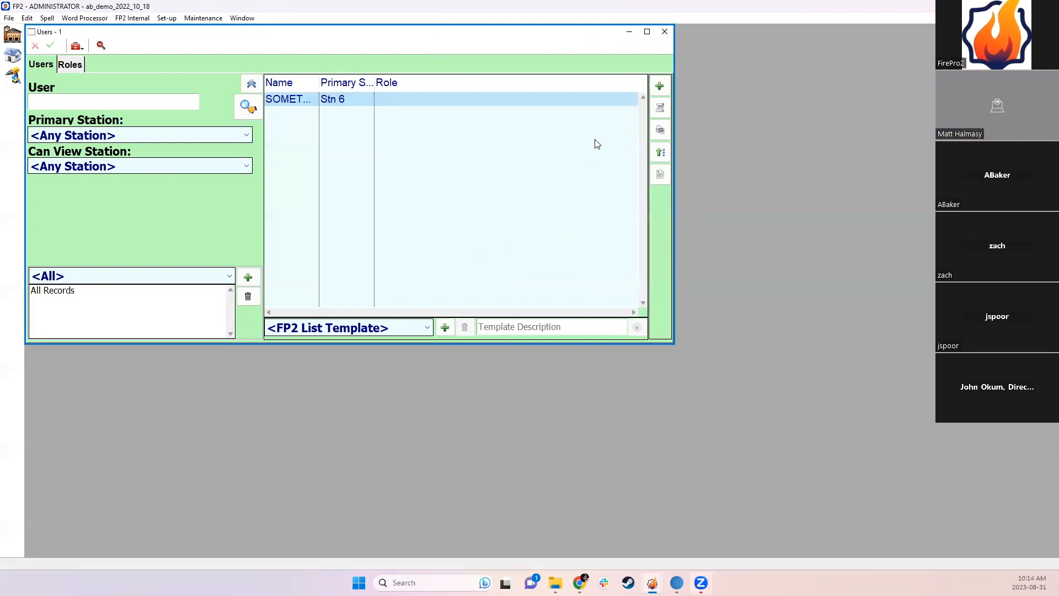
Step: Reopen the Users list via Set-up > User Options and widen the Name column
click(664, 32)
click(164, 18)
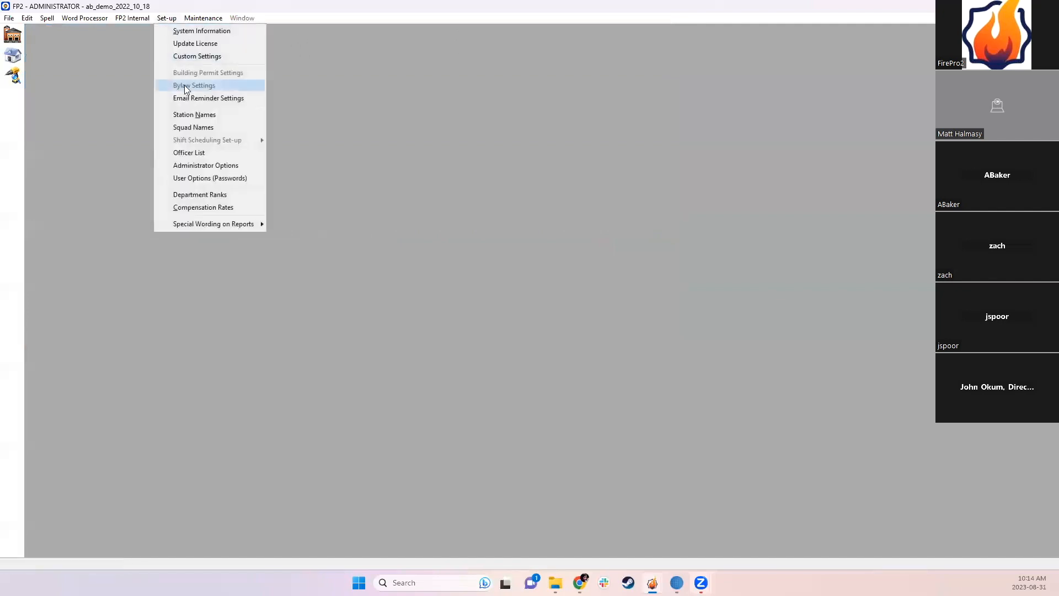
click(198, 178)
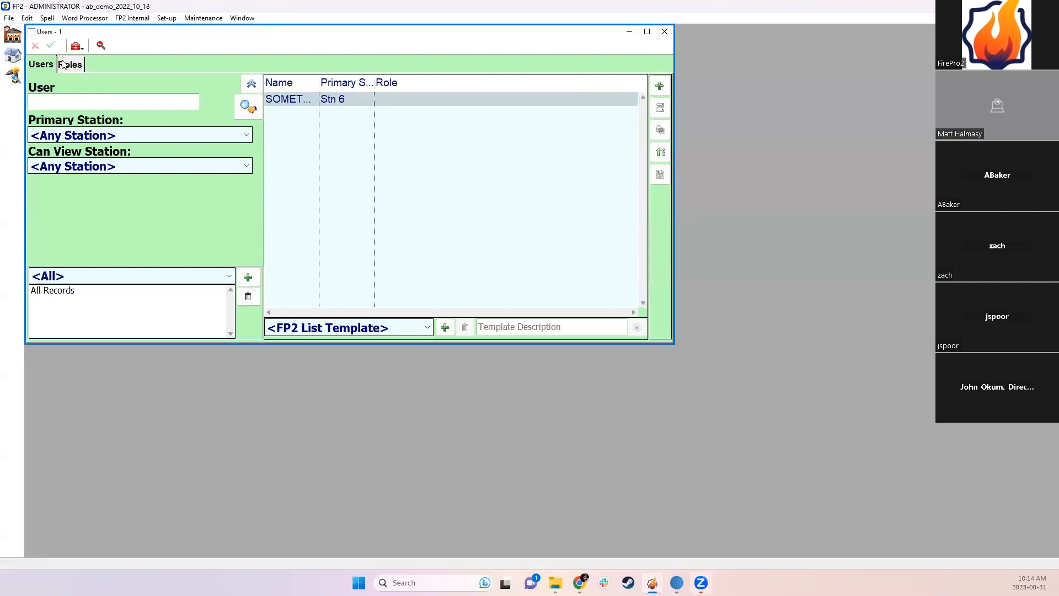
click(276, 104)
drag(319, 82, 396, 82)
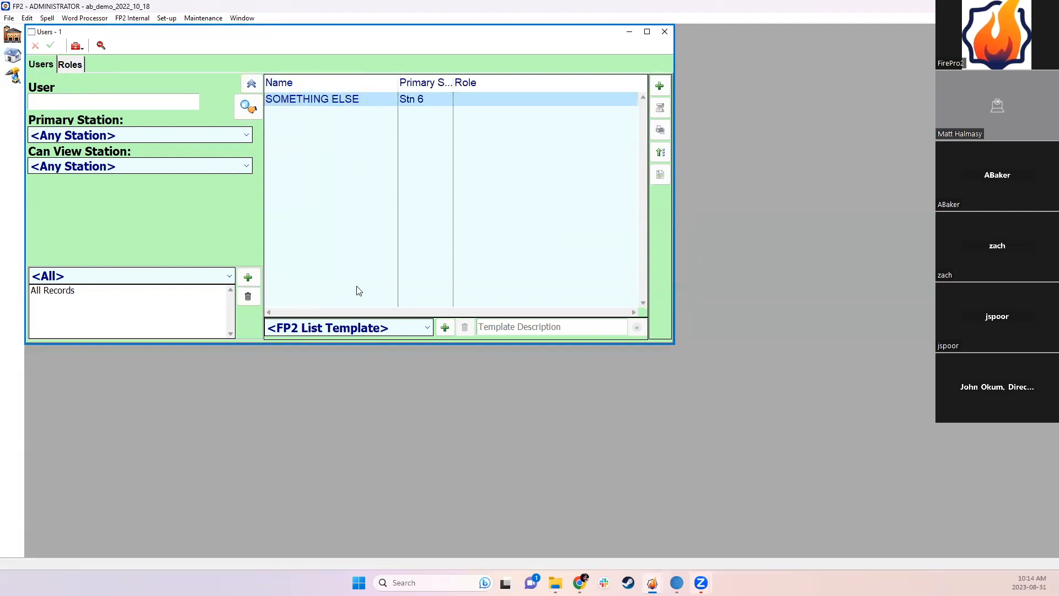
Step: Check the user Roles, return to Users, and start a new user record
click(64, 65)
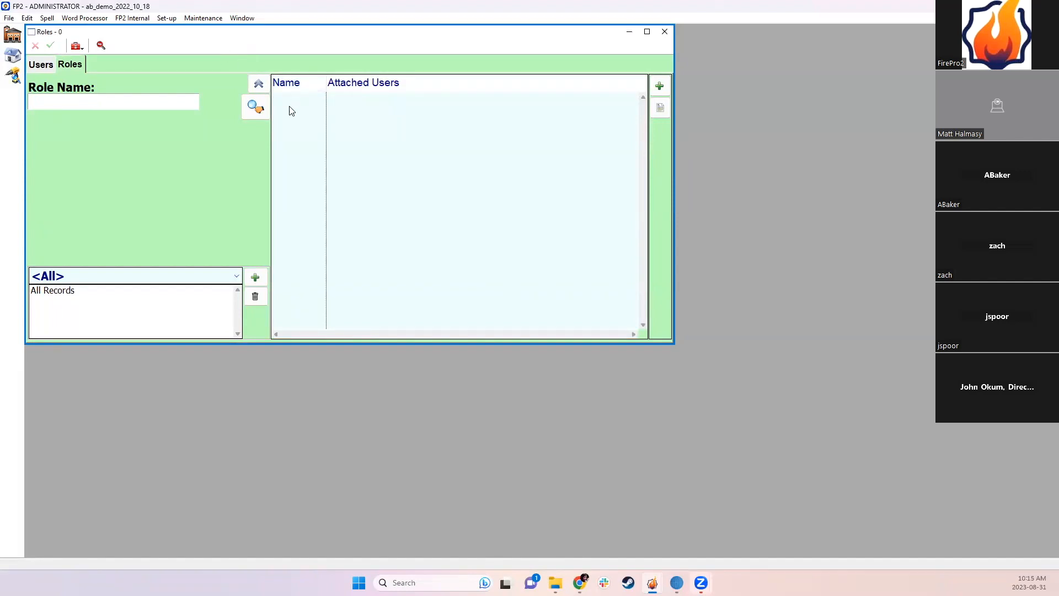
click(38, 66)
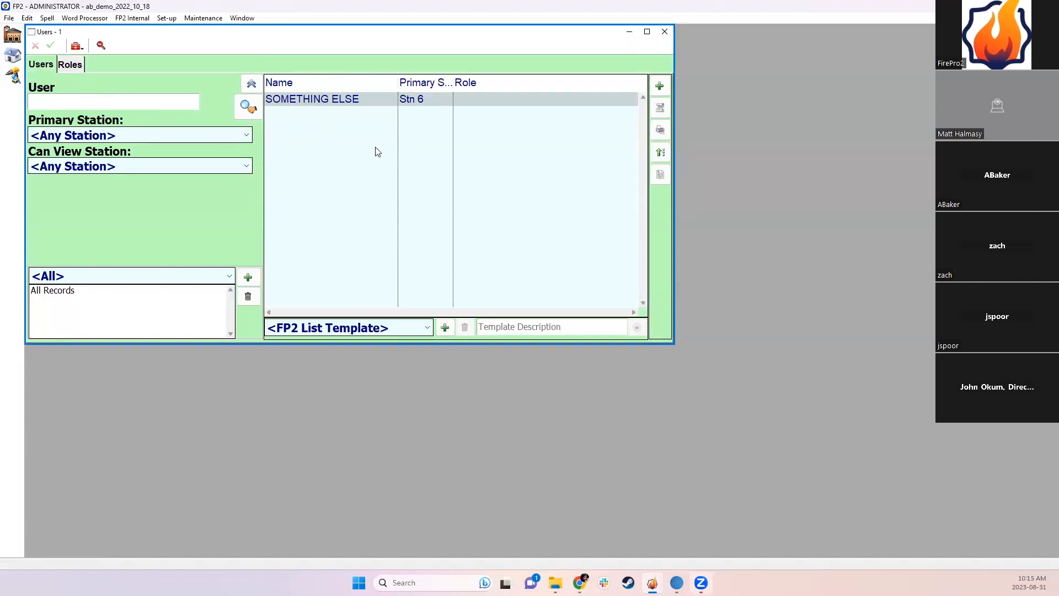
click(657, 88)
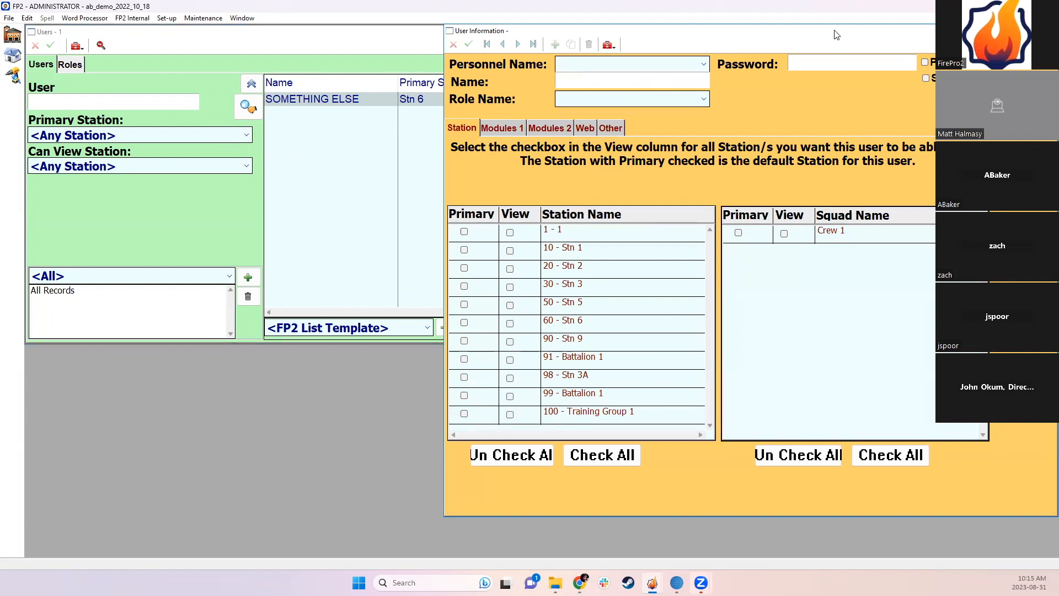
Step: Move the new User Information window fully into view and show the Personnel Name list
drag(835, 30, 832, 34)
drag(693, 43, 553, 50)
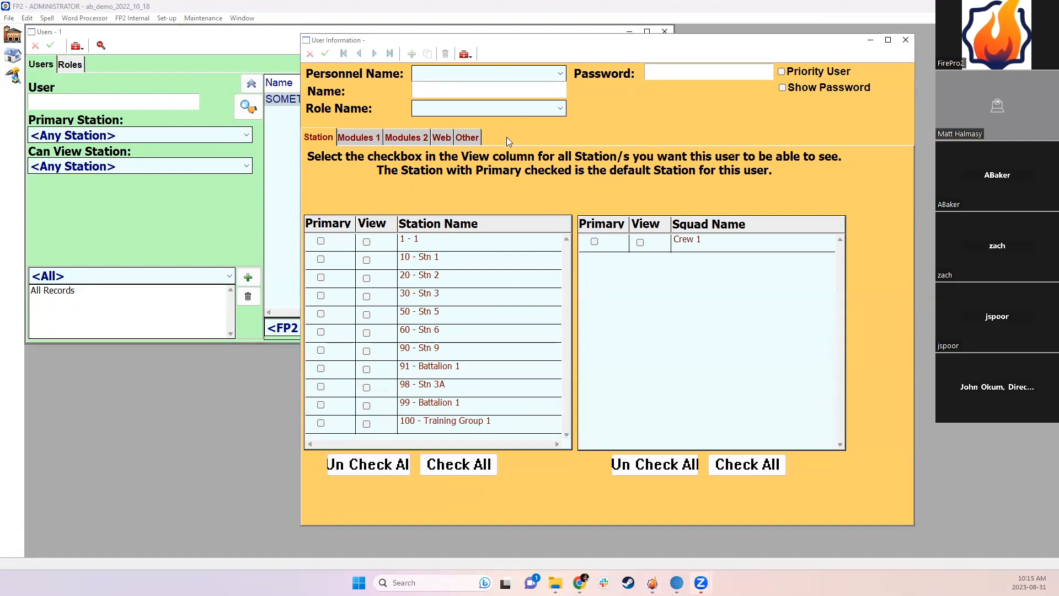
click(497, 73)
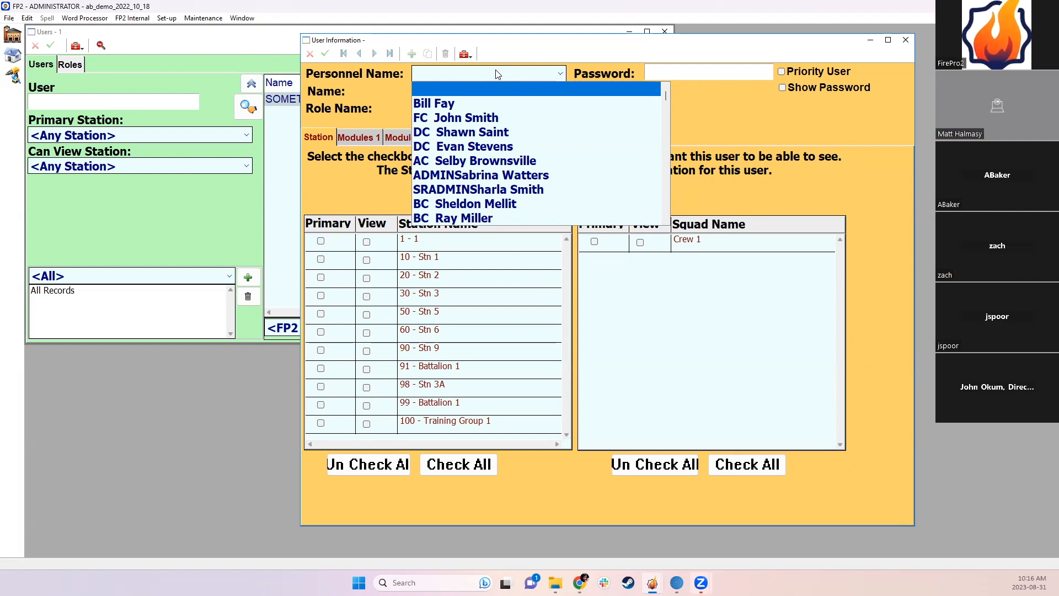
Step: Try typing 'ANYNAME YOUWANT' as the display name, then trim its last letter
click(459, 78)
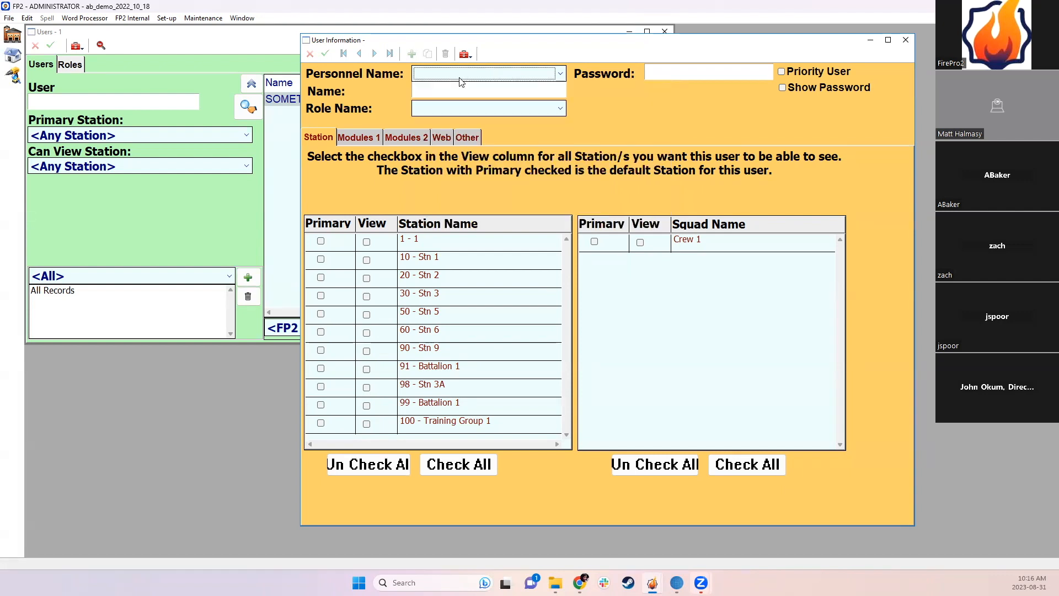
click(480, 91)
text(ANYNA)
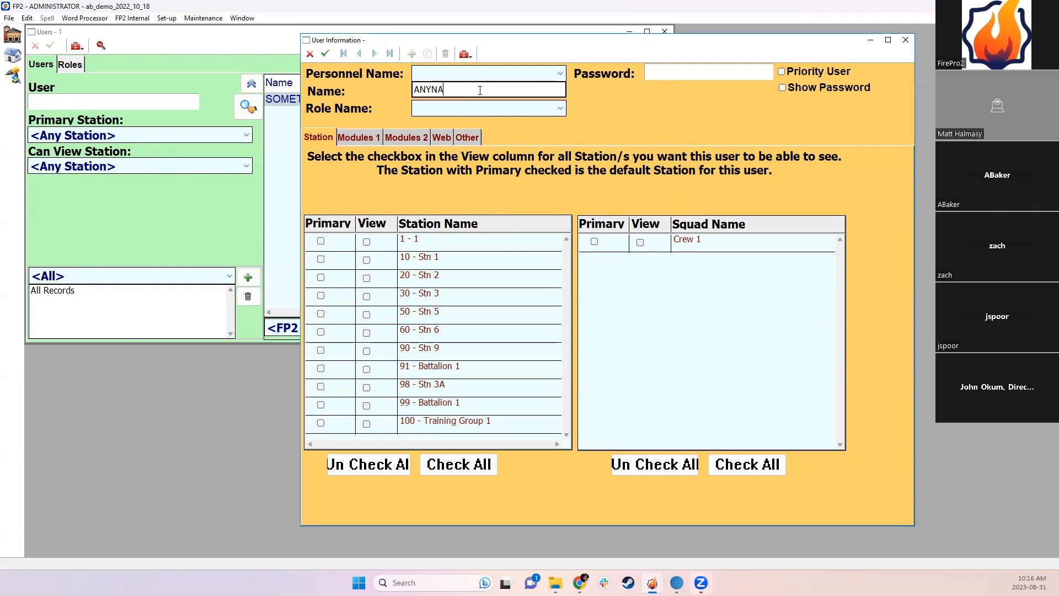
text(ME YOUWANT)
key(BackSpace)
key(BackSpace)
key(BackSpace)
key(BackSpace)
key(BackSpace)
key(BackSpace)
key(BackSpace)
key(BackSpace)
key(BackSpace)
key(BackSpace)
key(BackSpace)
key(BackSpace)
key(BackSpace)
key(BackSpace)
key(BackSpace)
Step: Link the new user to the captain's entry in the Personnel Name list
click(443, 77)
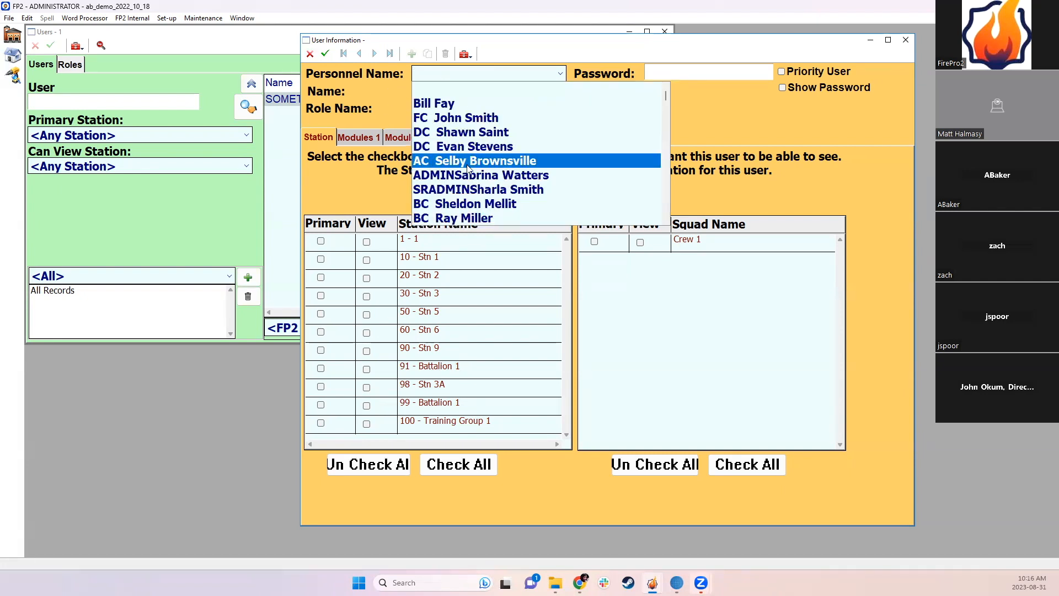
scroll(467, 168, down, 2)
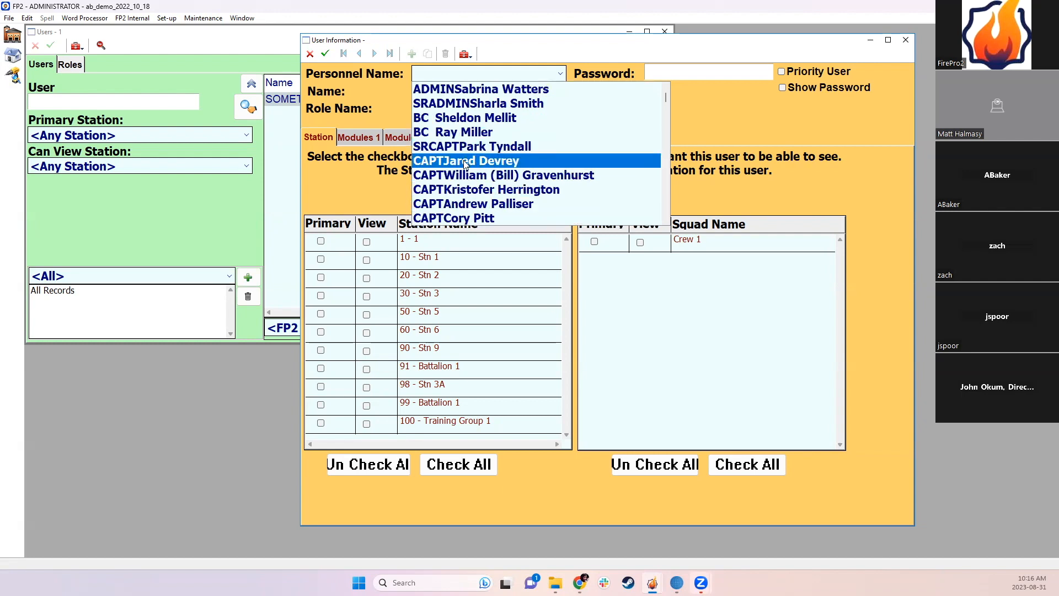
click(452, 160)
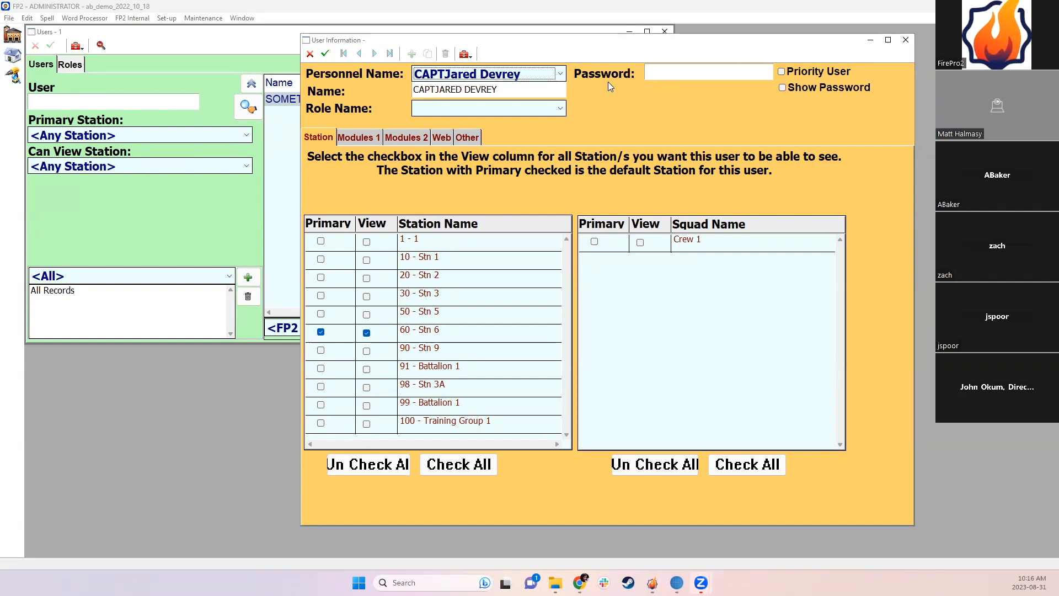
Step: Delete the 'CAPT' prefix from the display name, leaving only the first and last name
click(435, 92)
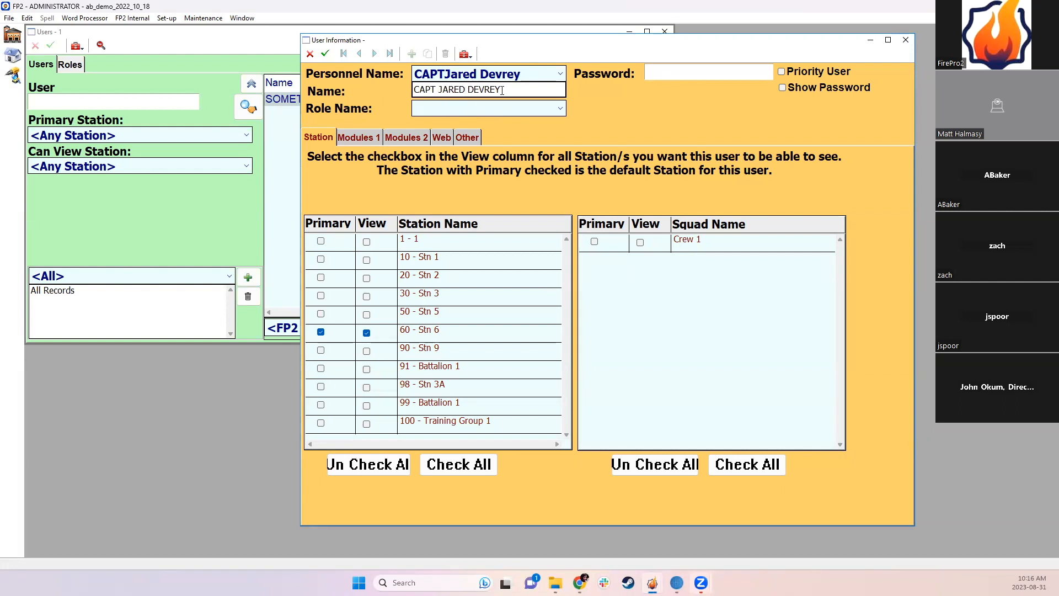
drag(437, 90, 413, 90)
key(BackSpace)
click(633, 123)
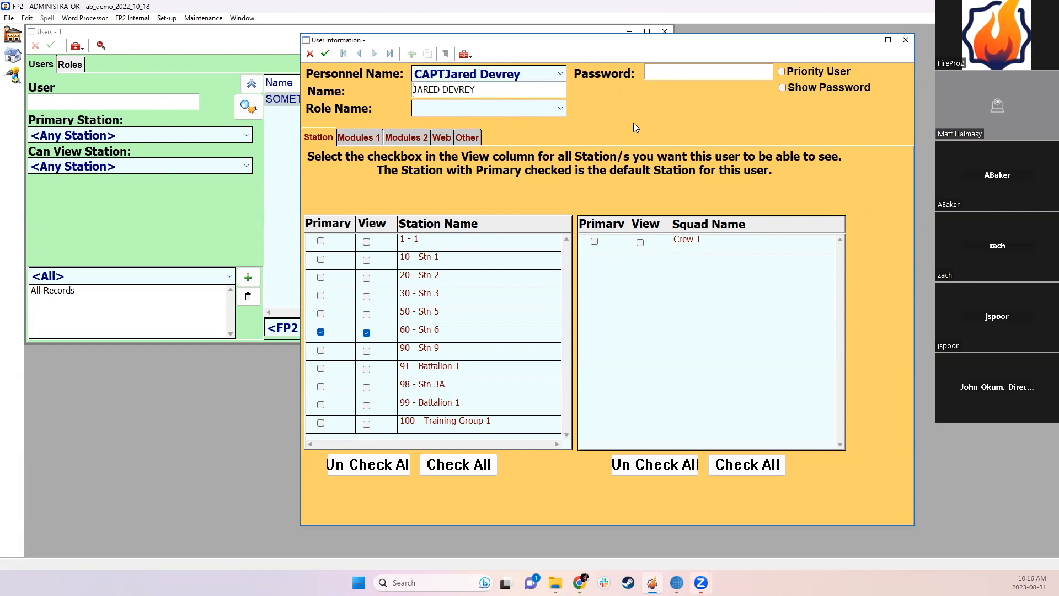
Step: Leave the user's role unset and enter an initial password
click(438, 108)
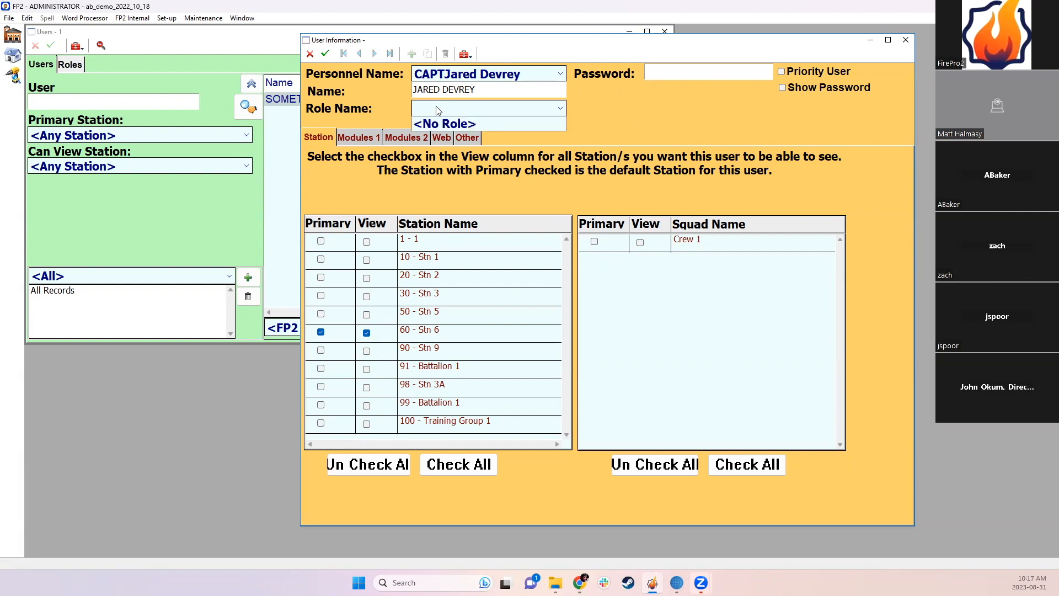
click(438, 110)
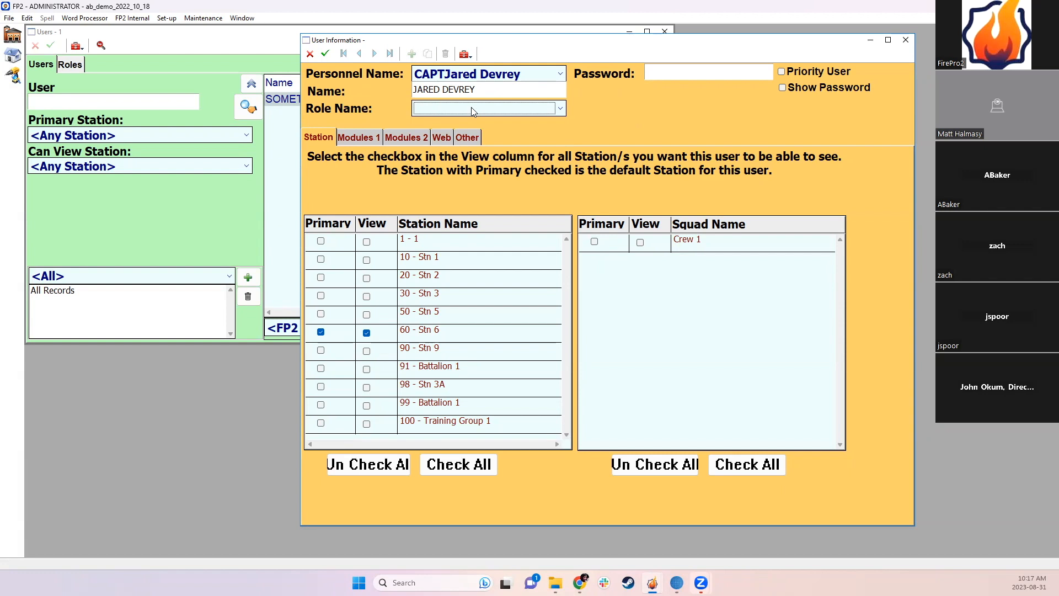
click(655, 75)
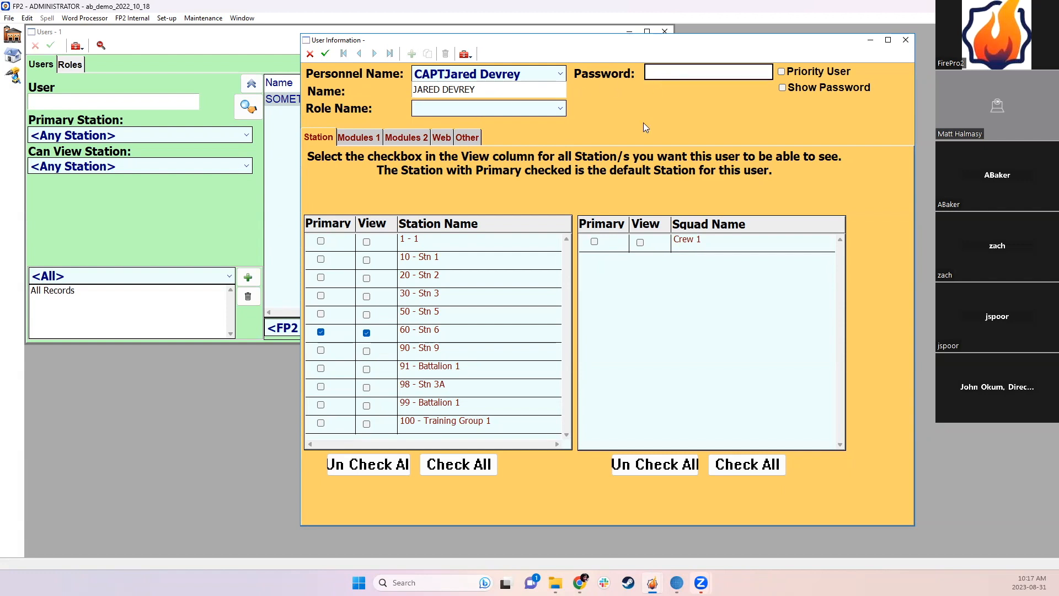
text(•••••••••••)
key(Tab)
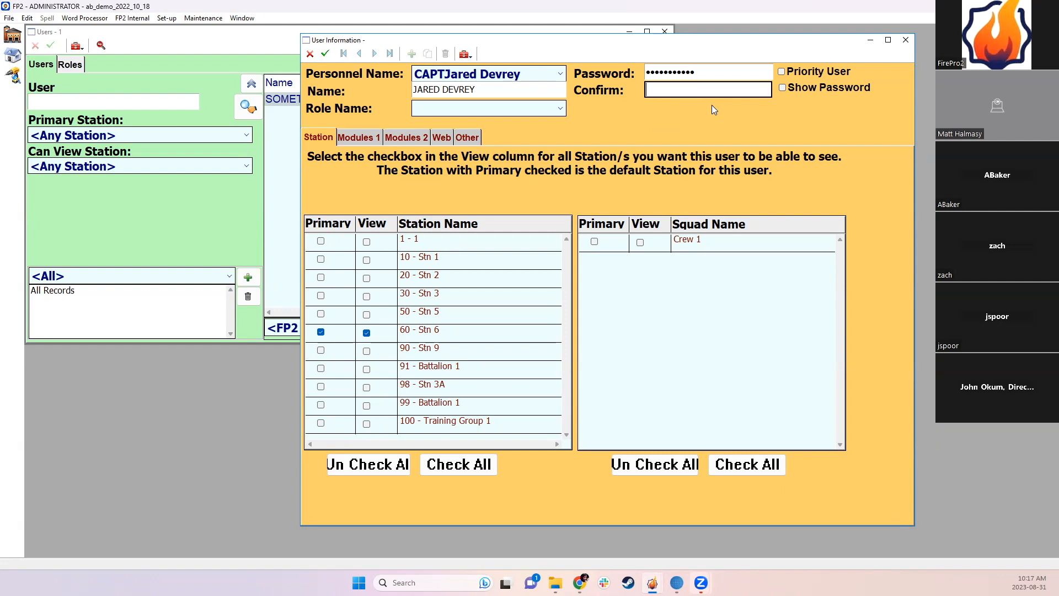
Step: Re-enter a five-character password and complete the matching confirmation with Show Password
key(shift+Tab)
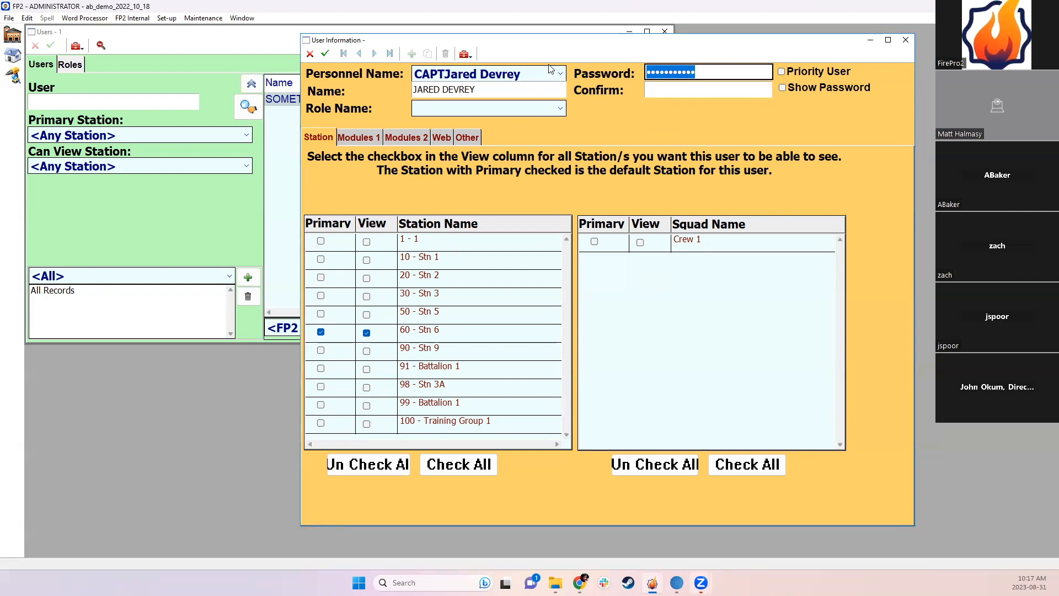
text(*****)
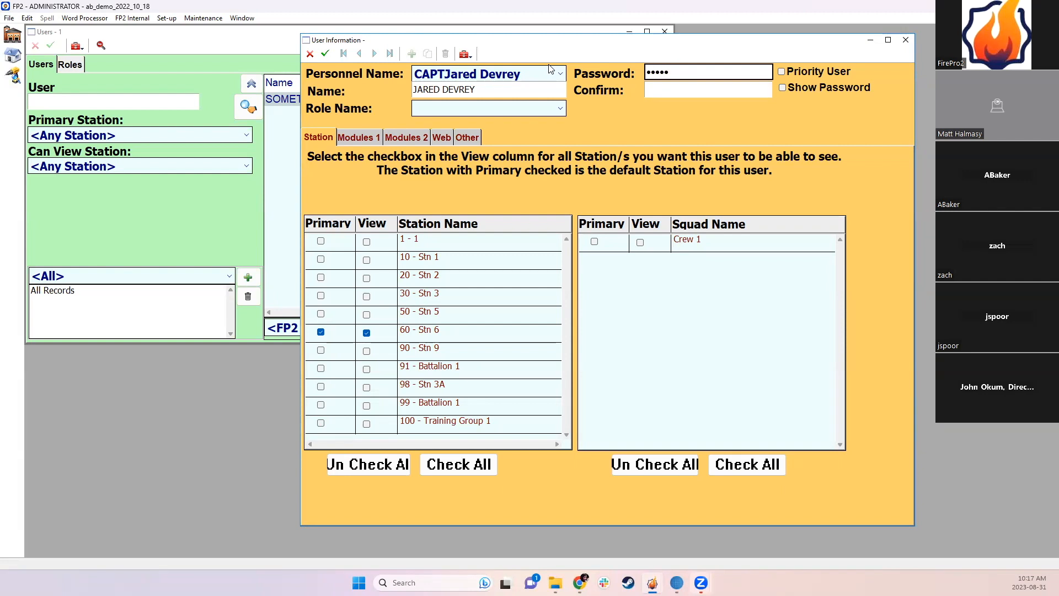
key(Tab)
text(****)
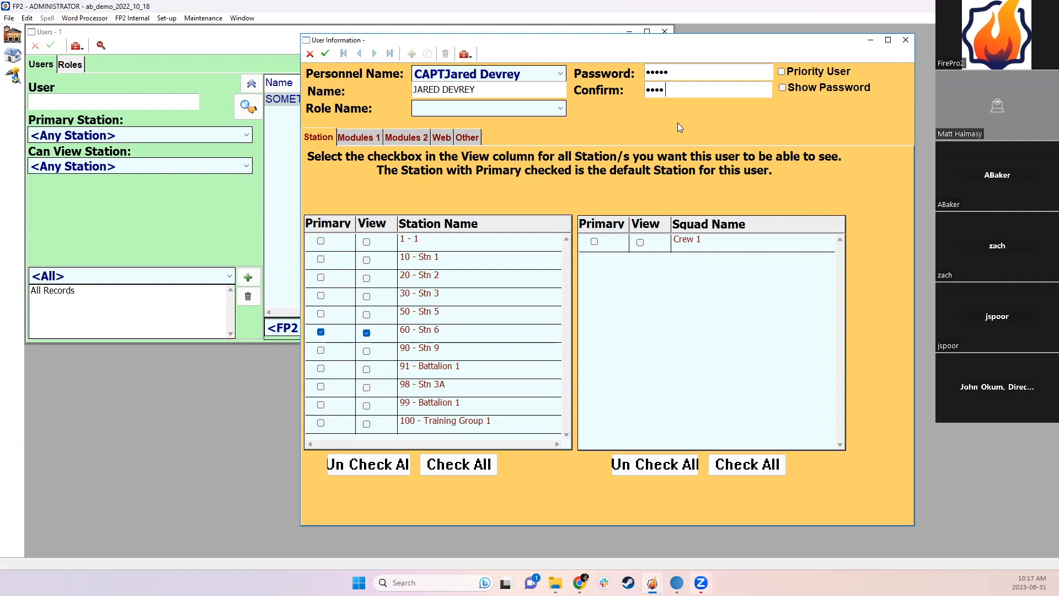
click(783, 87)
text(5)
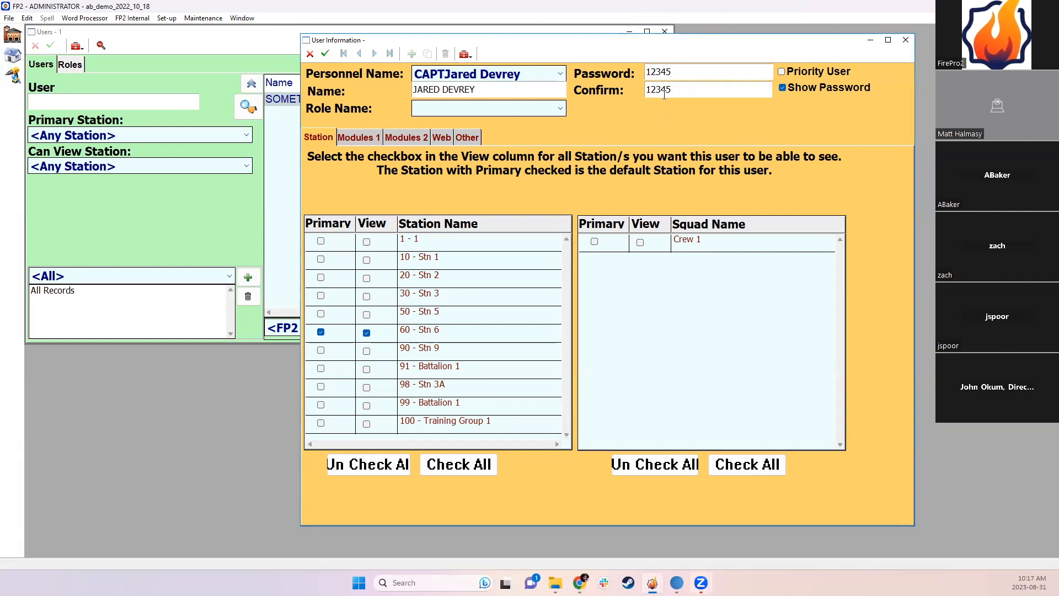
click(788, 86)
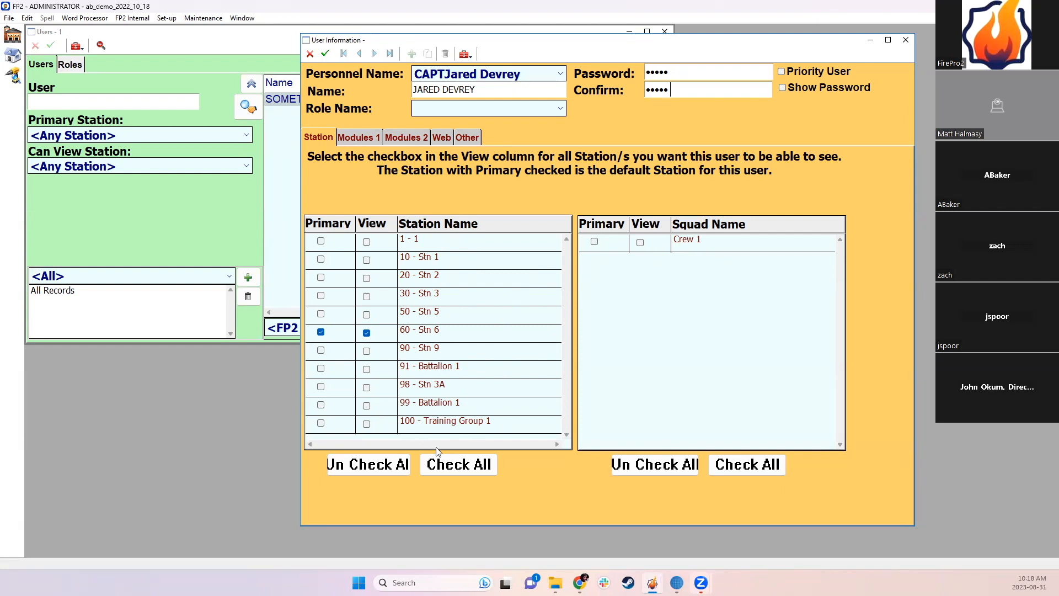
Step: Check all stations, then untick View for every station except 60 - Stn 6
click(447, 468)
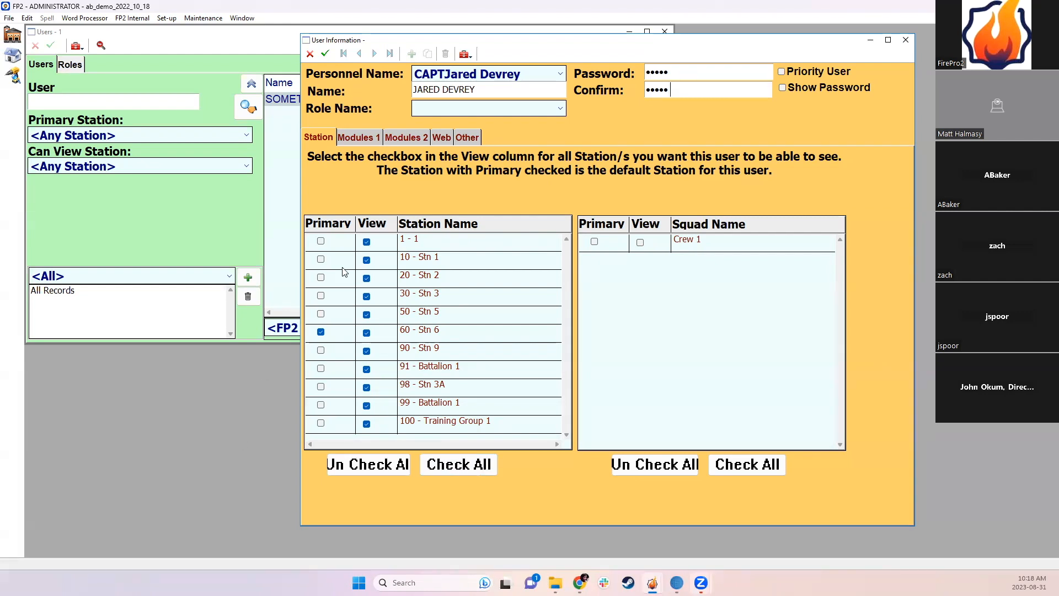
click(366, 242)
click(367, 259)
click(367, 278)
click(367, 296)
click(366, 315)
click(366, 350)
click(366, 369)
click(366, 387)
click(367, 406)
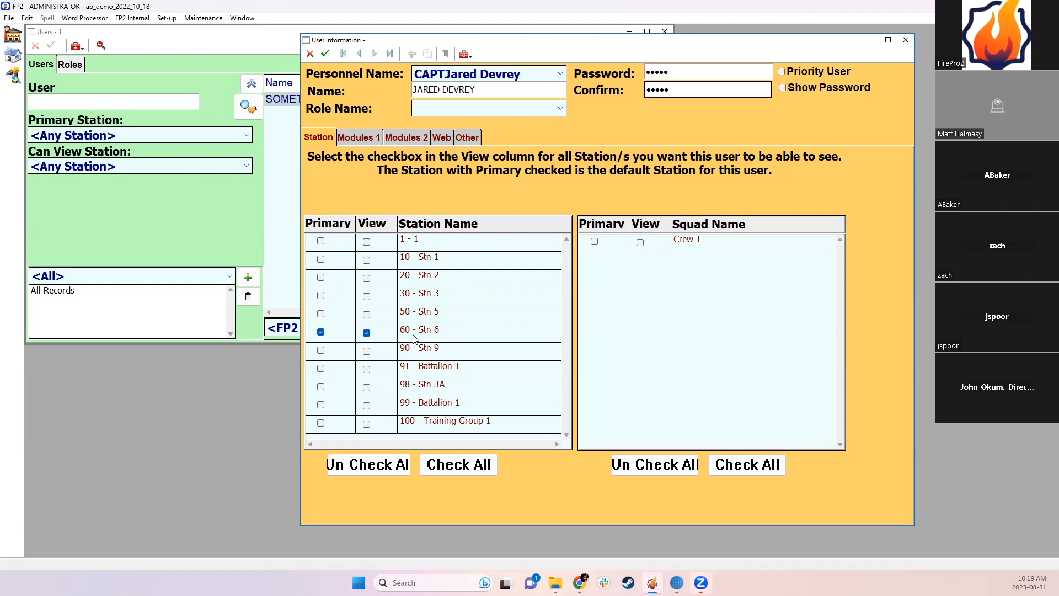
Step: Make Crew 1 a viewable squad and the user's primary squad
click(641, 242)
click(594, 242)
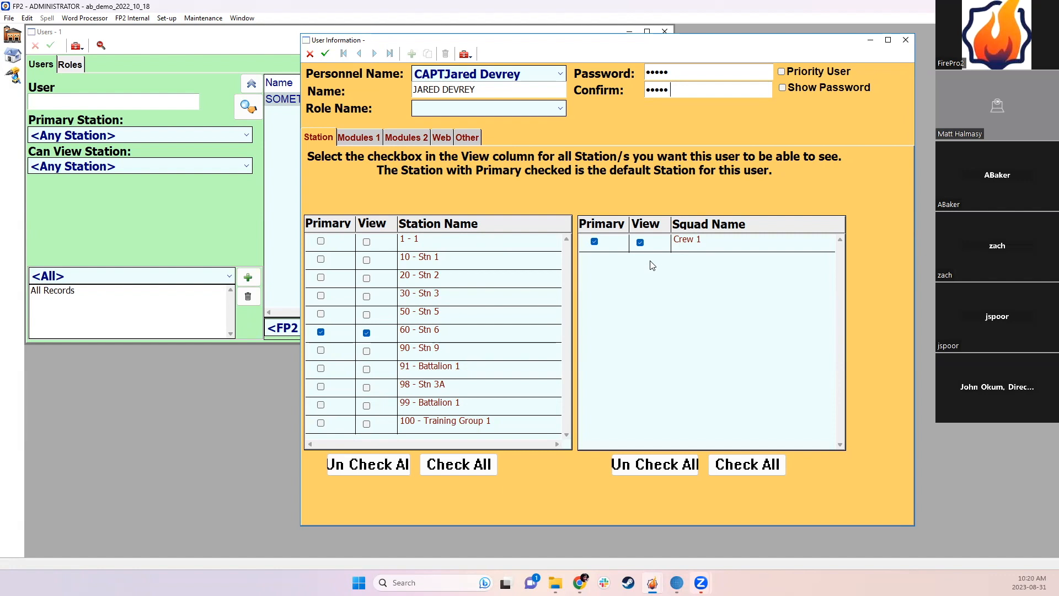
click(362, 139)
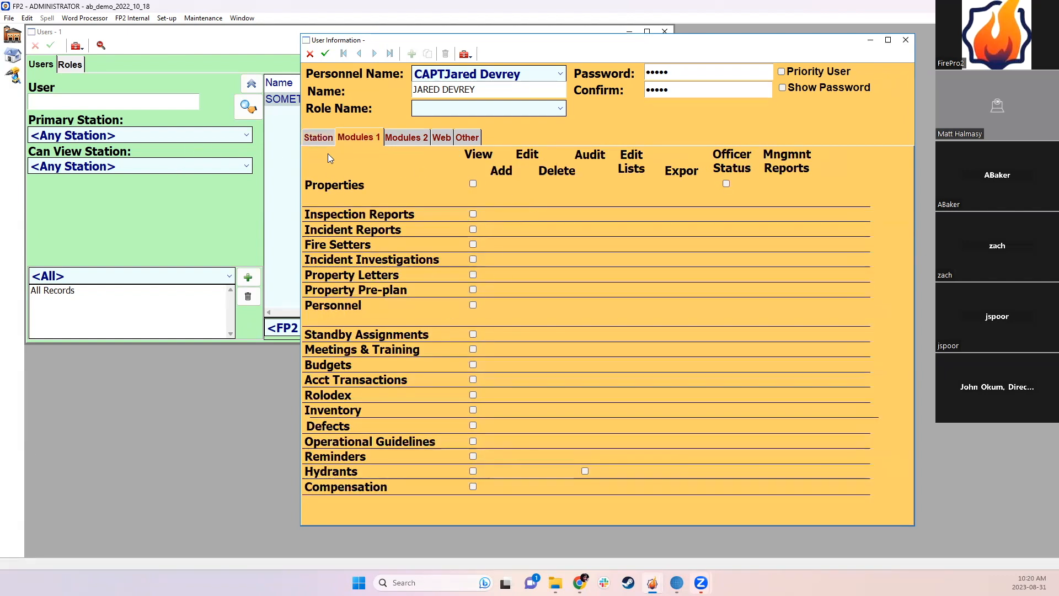
Step: Check all stations and all squads as viewable, then return to the Modules 1 permissions
click(312, 137)
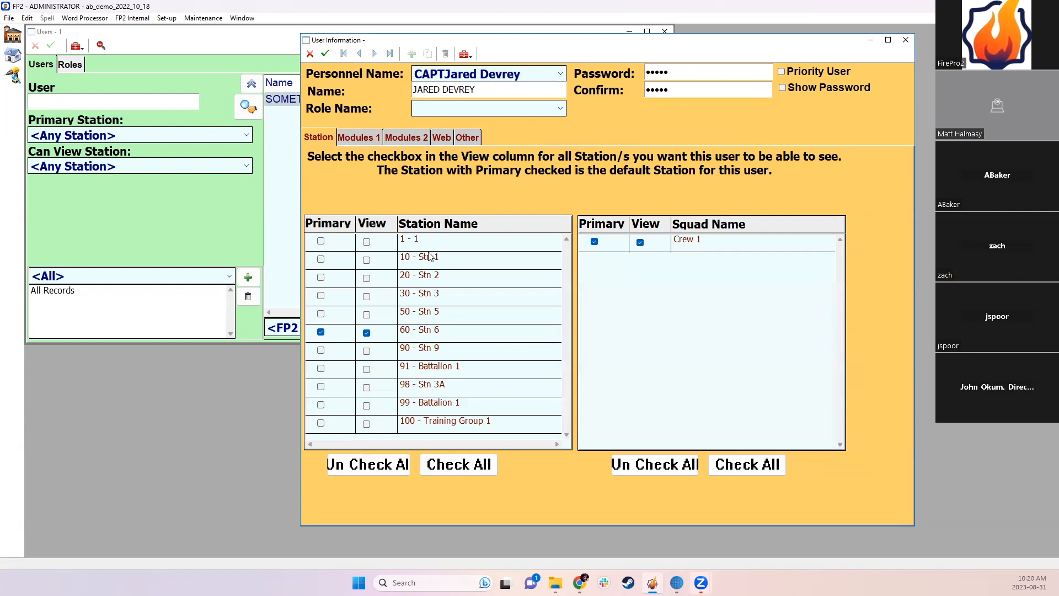
click(437, 464)
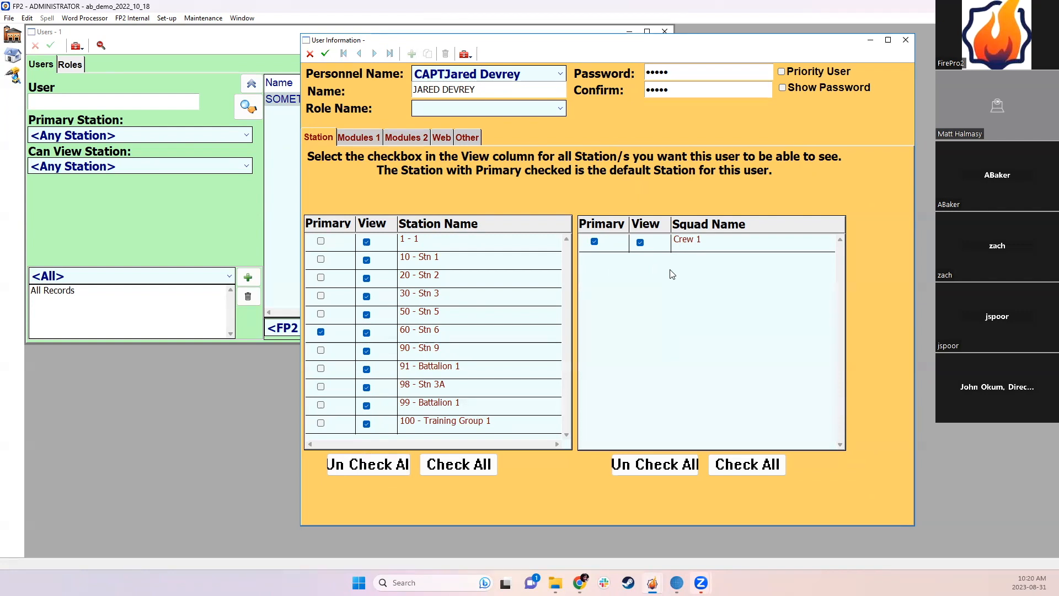
click(748, 460)
click(357, 139)
click(404, 139)
click(363, 137)
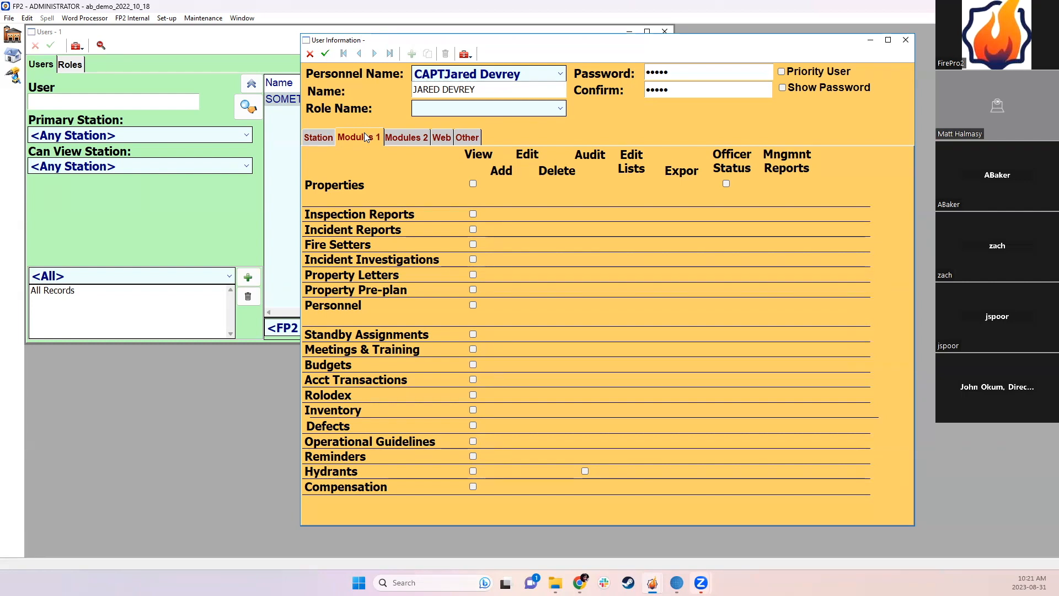
Step: Grant Properties View and Edit on Modules 1, leaving Edit Lists unticked
click(472, 183)
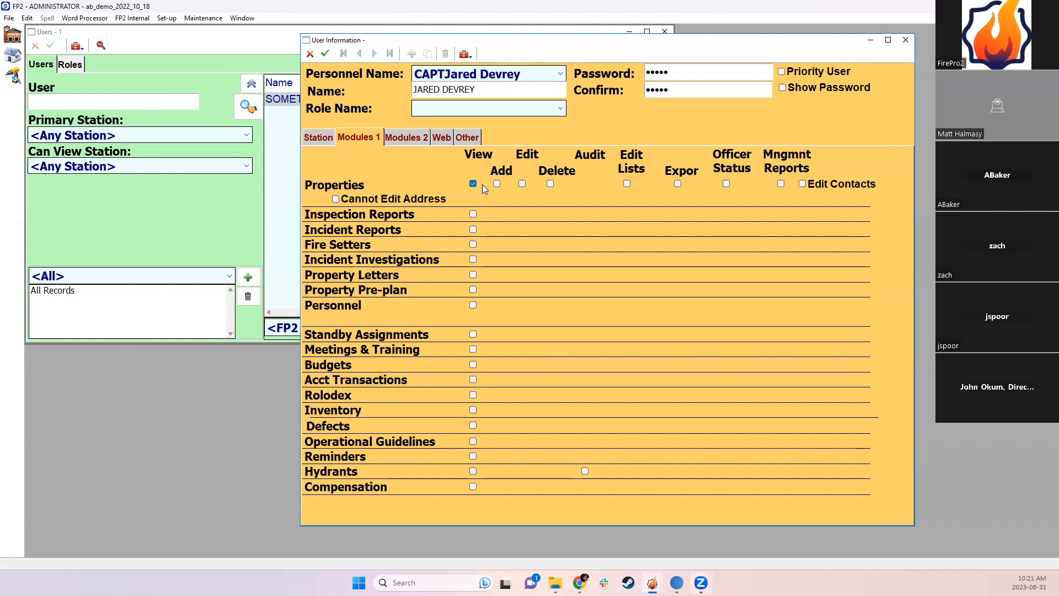
click(522, 183)
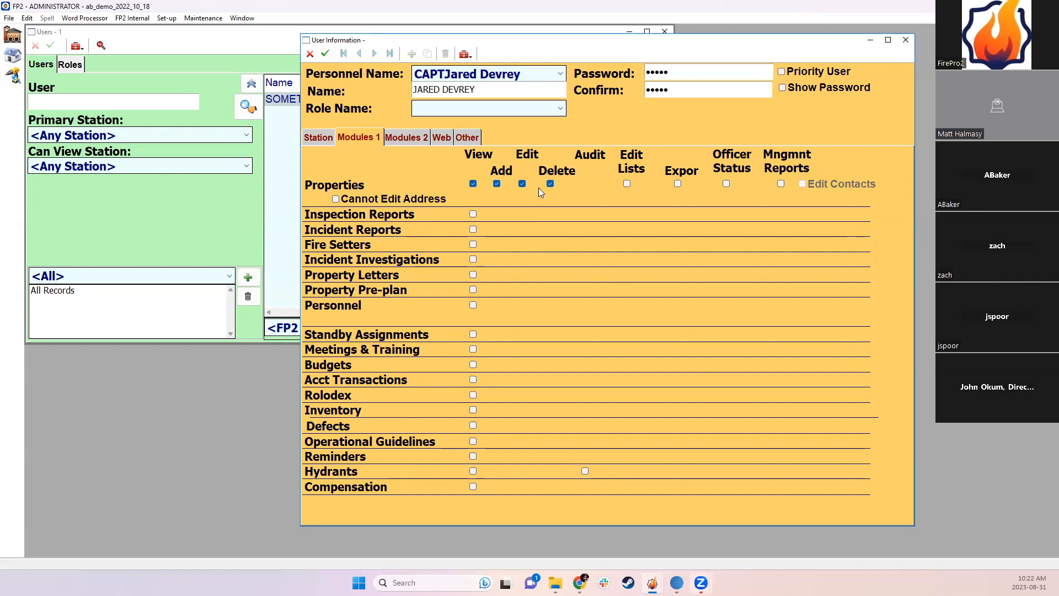
click(626, 184)
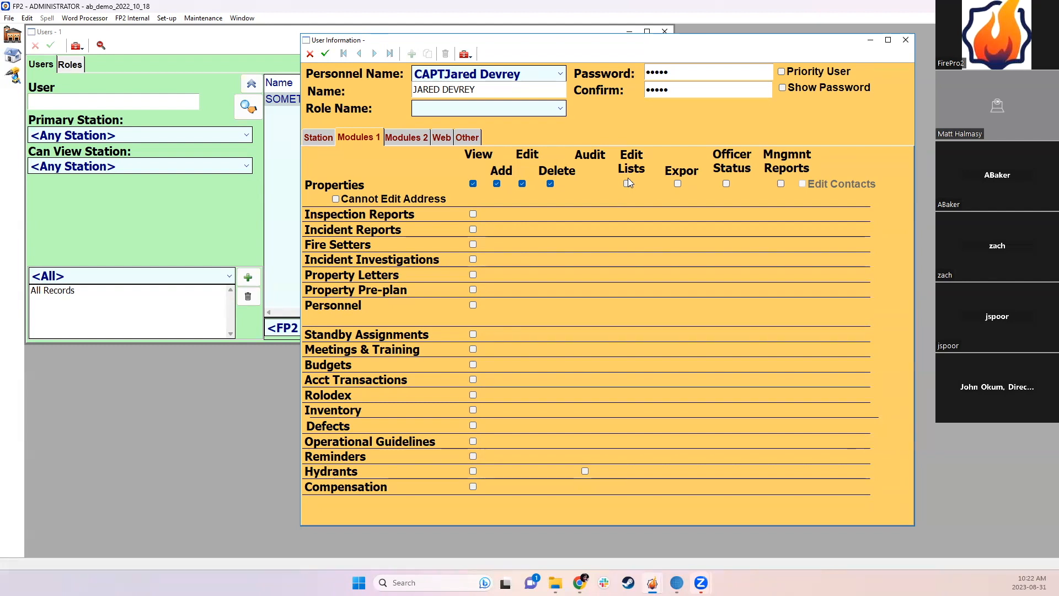
click(627, 184)
click(626, 184)
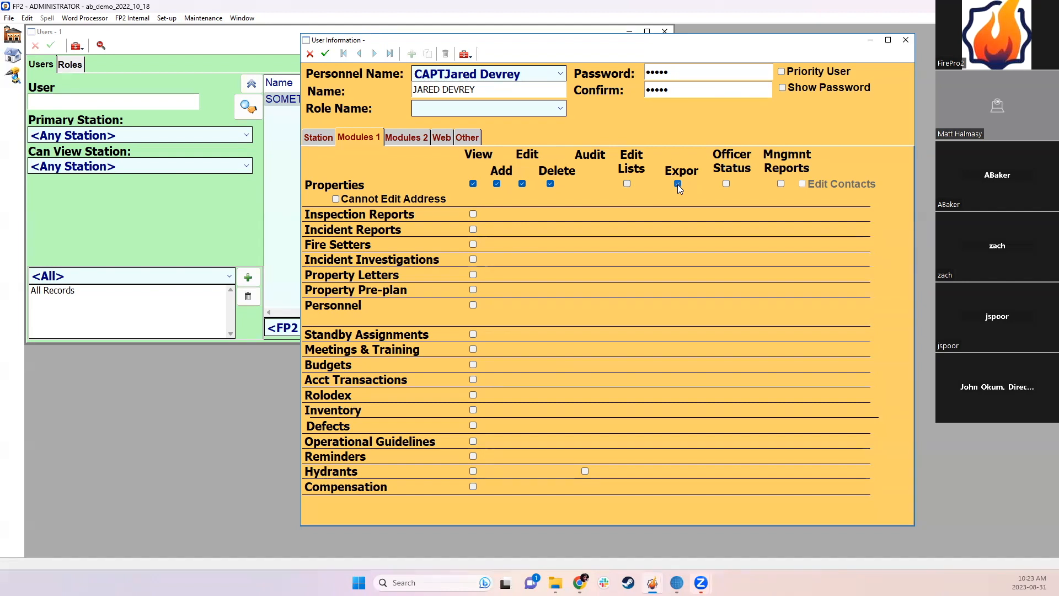
Step: Clear Properties Export, grant Properties Officer Status, and allow viewing Incident Reports
click(677, 184)
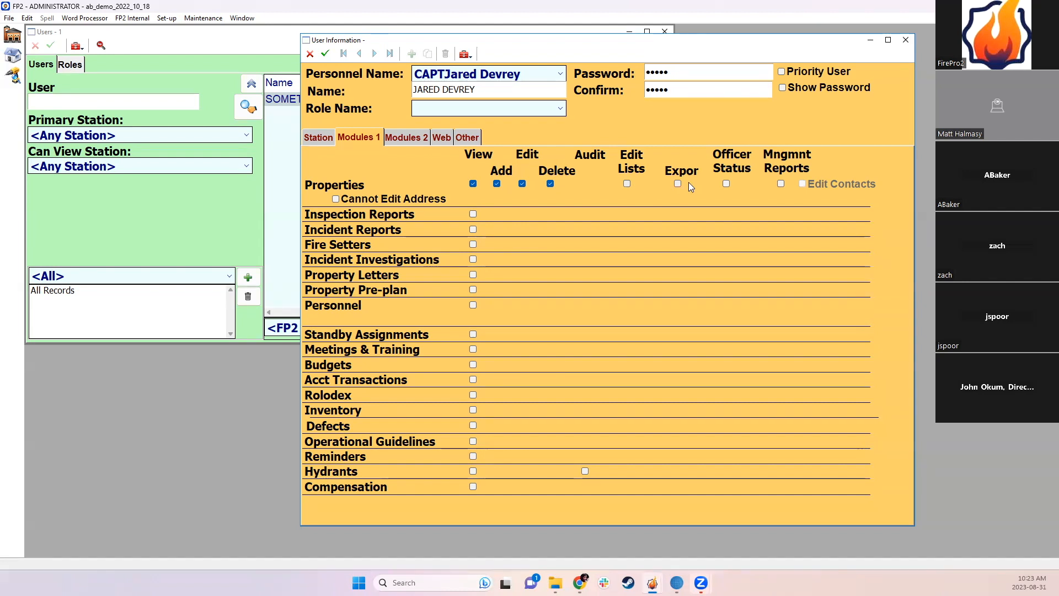
click(727, 184)
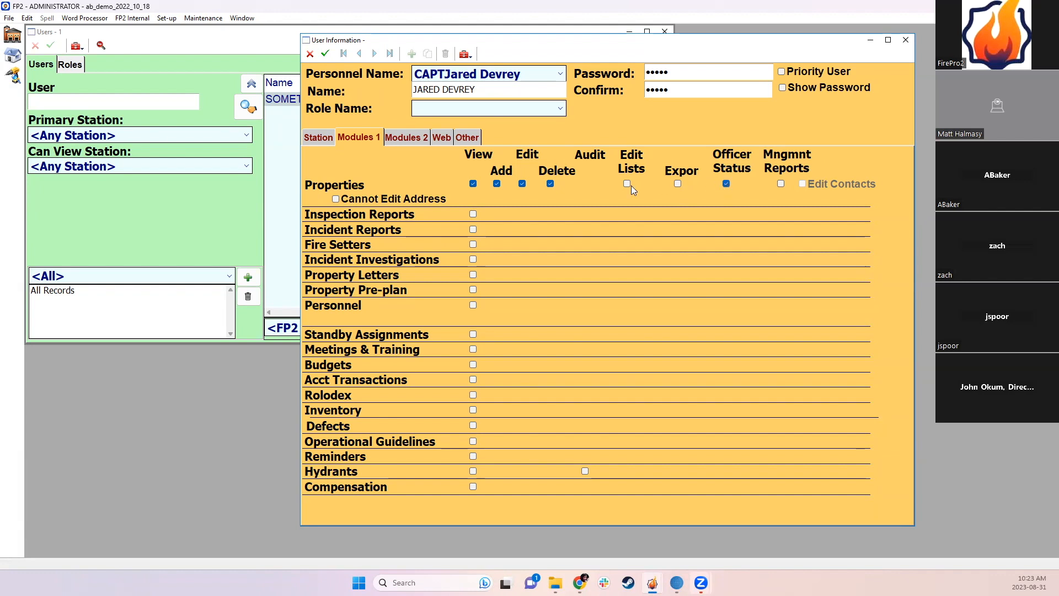
click(473, 229)
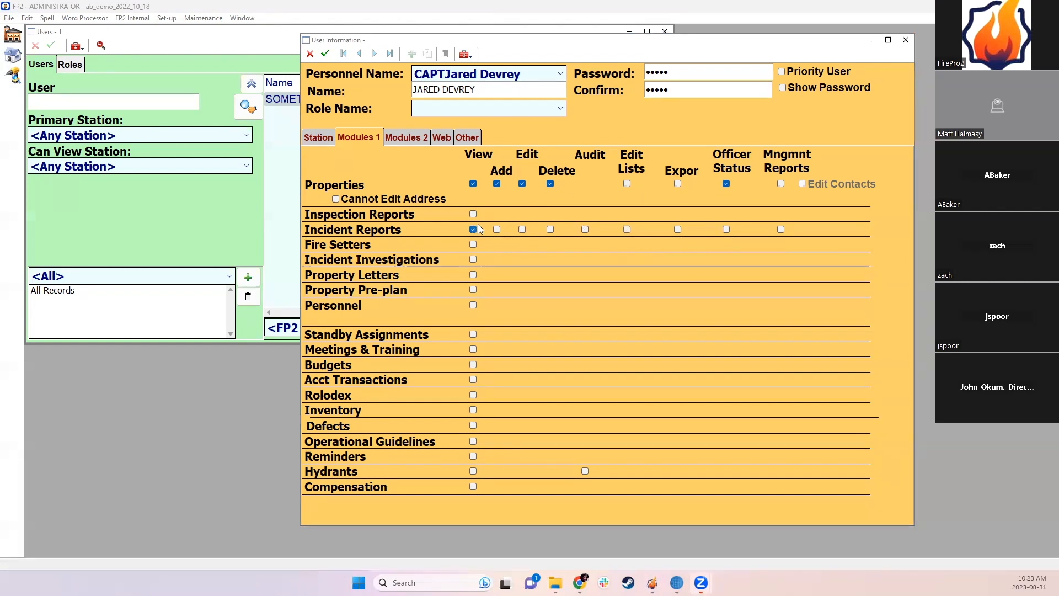
Step: Toggle Incident Reports Officer Status on and back off, keeping View and Edit
click(726, 229)
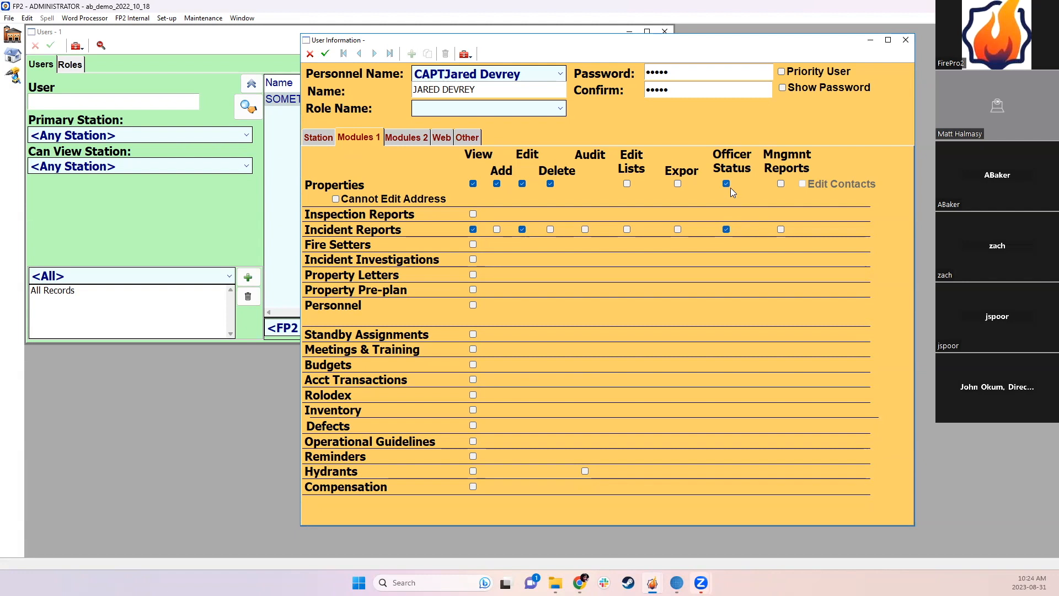
click(726, 229)
Step: Grant Inspection Reports view and Officer Status, plus view on Fire Setters, Investigations, Property Letters, Pre-plan and Personnel
click(473, 214)
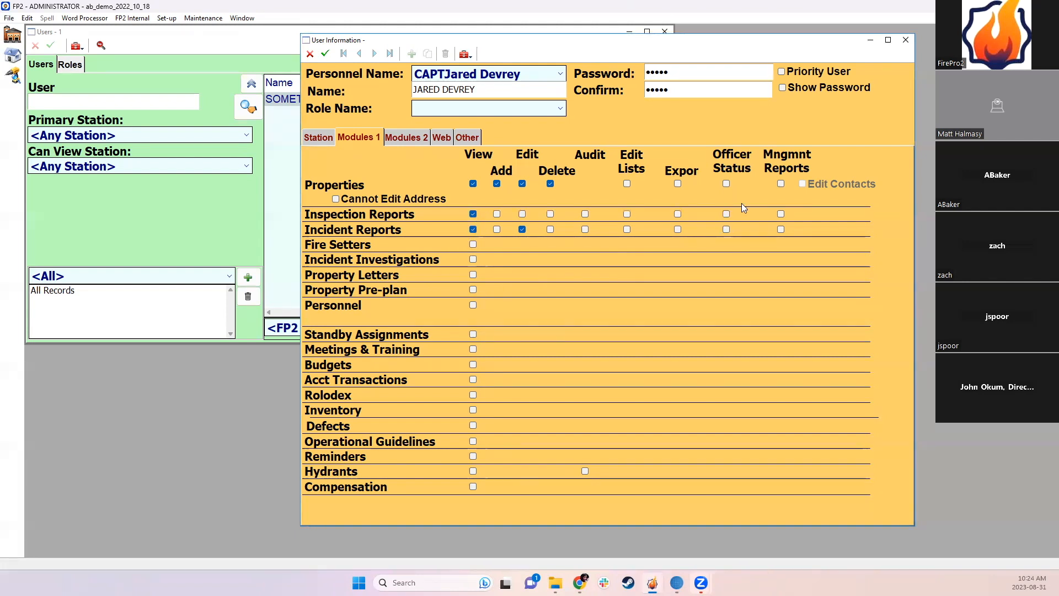
click(726, 214)
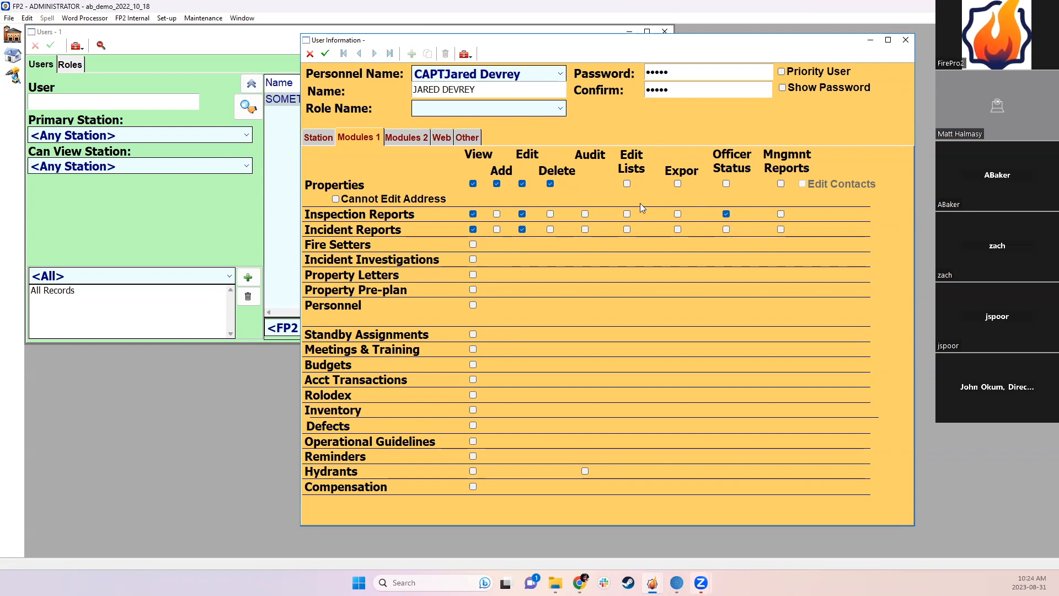
click(472, 245)
click(473, 259)
click(472, 275)
click(472, 290)
click(472, 304)
Step: Allow viewing Standby Assignments and Hydrants, remove Properties editing, allow contact edits but lock addresses, and restrict Personnel to one record
click(473, 334)
click(469, 471)
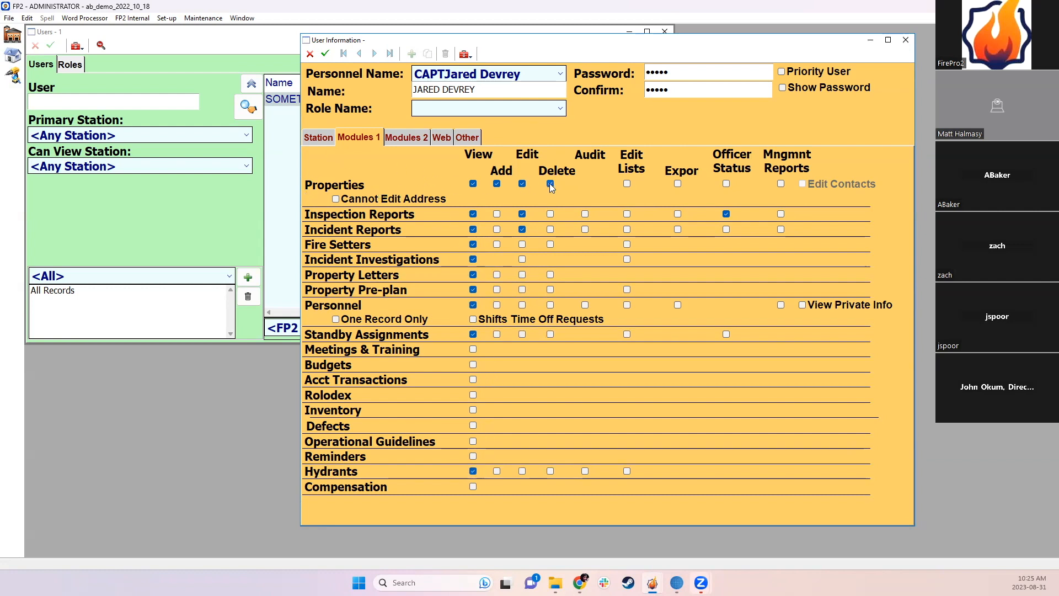
click(521, 183)
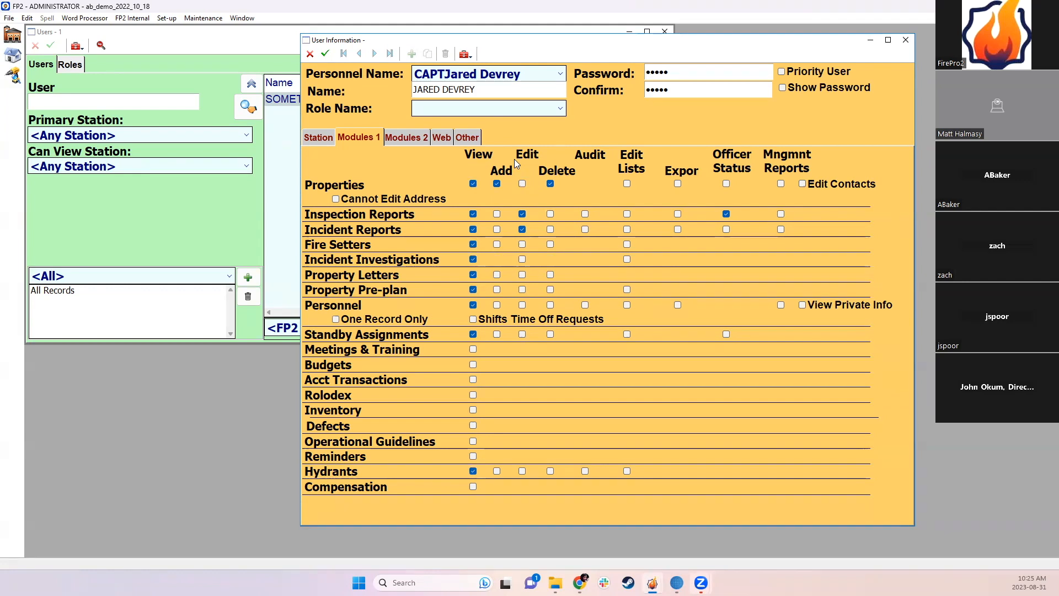
click(802, 184)
click(363, 200)
click(359, 320)
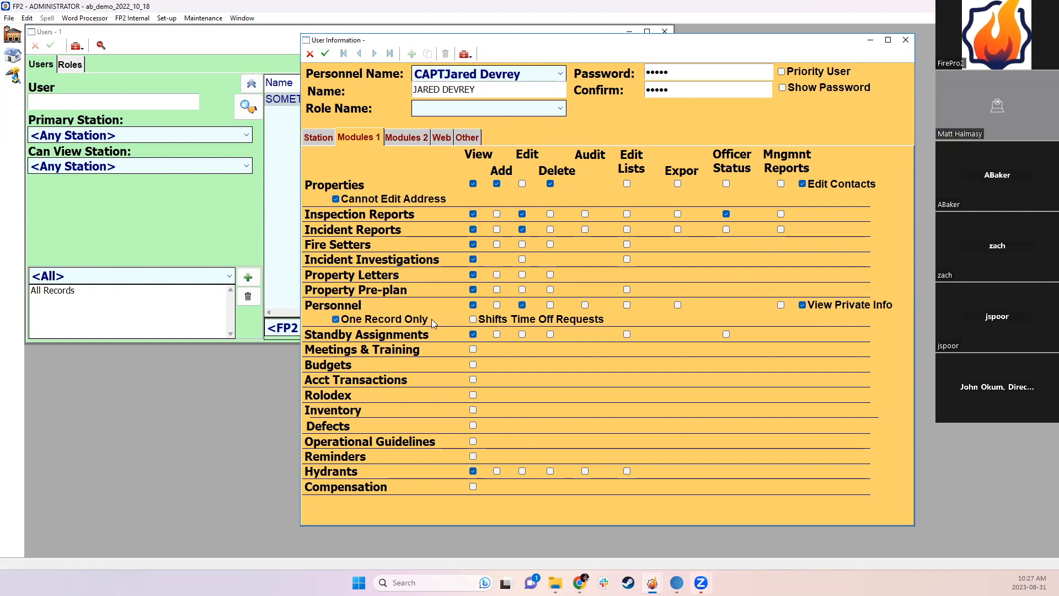
Step: Switch to the Modules 2 permissions tab
click(408, 139)
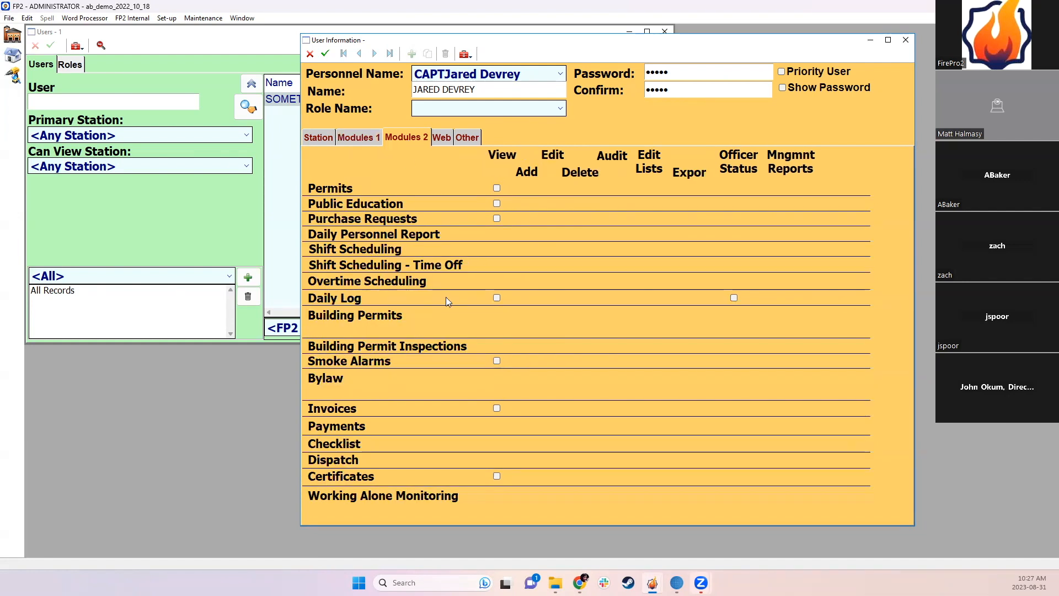
click(497, 298)
click(497, 408)
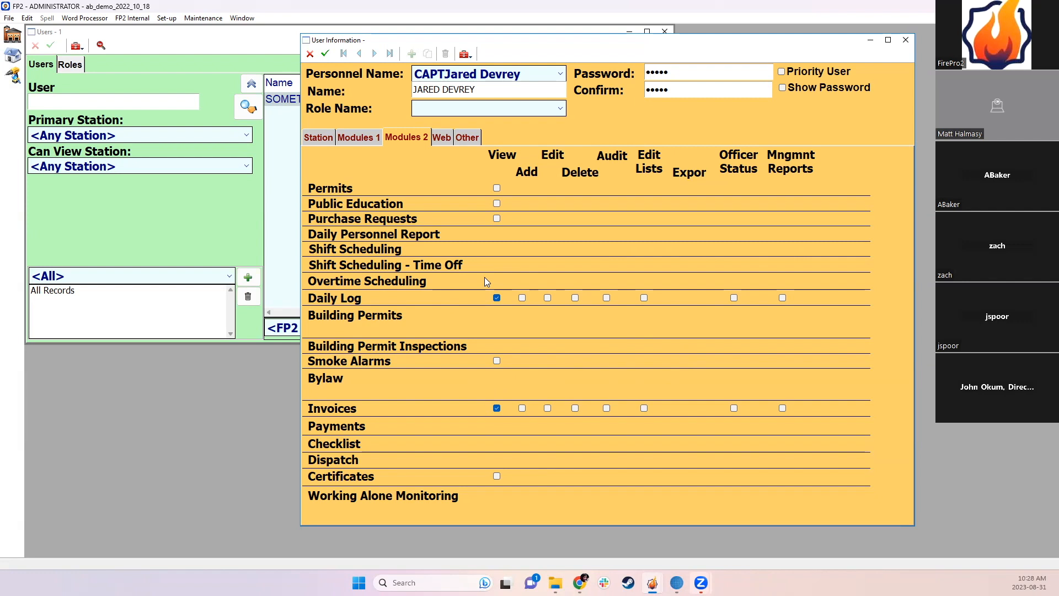
click(370, 141)
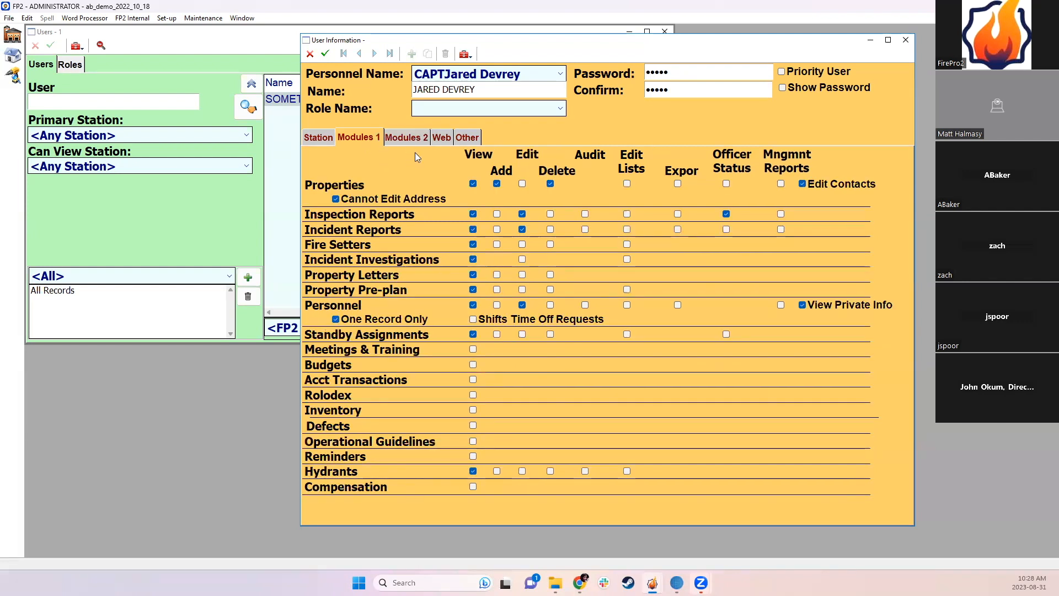
click(413, 138)
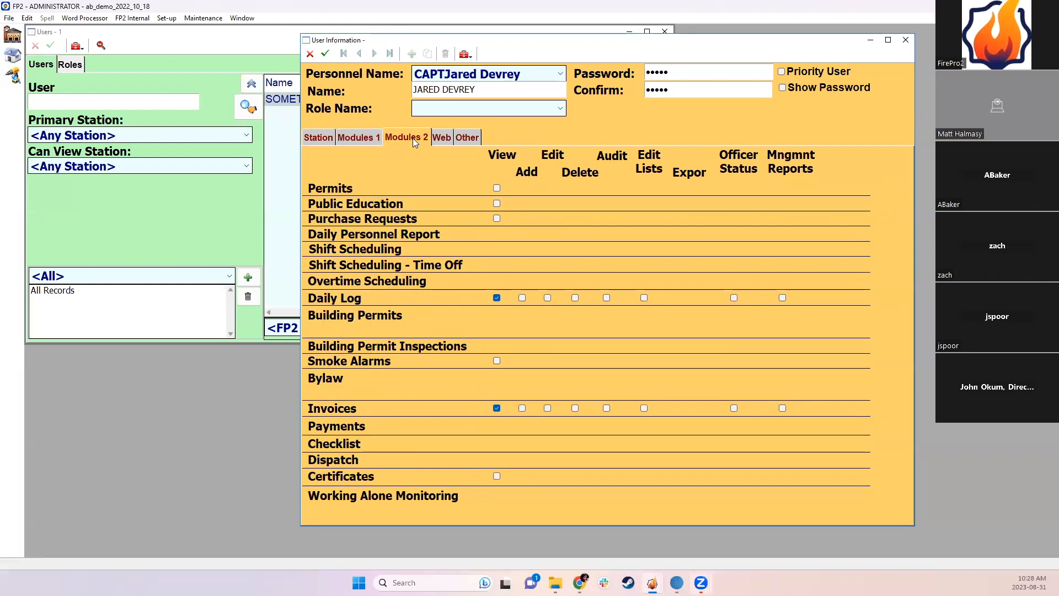
click(470, 138)
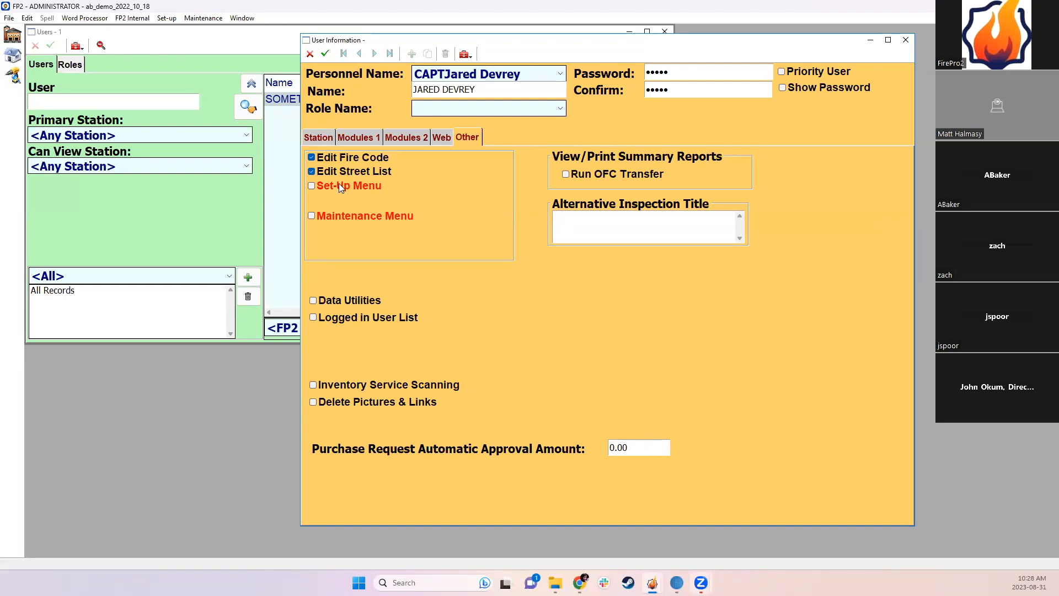
Step: Tick Set-Up Menu and User Options Window in Other permissions, previewing the Set-up menu's contents
click(339, 188)
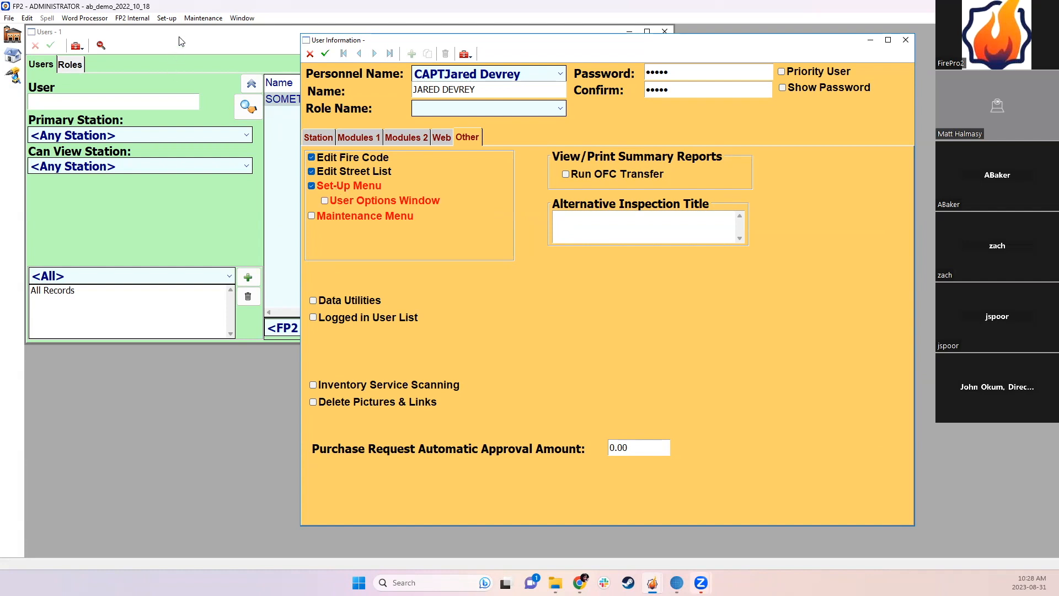
click(164, 19)
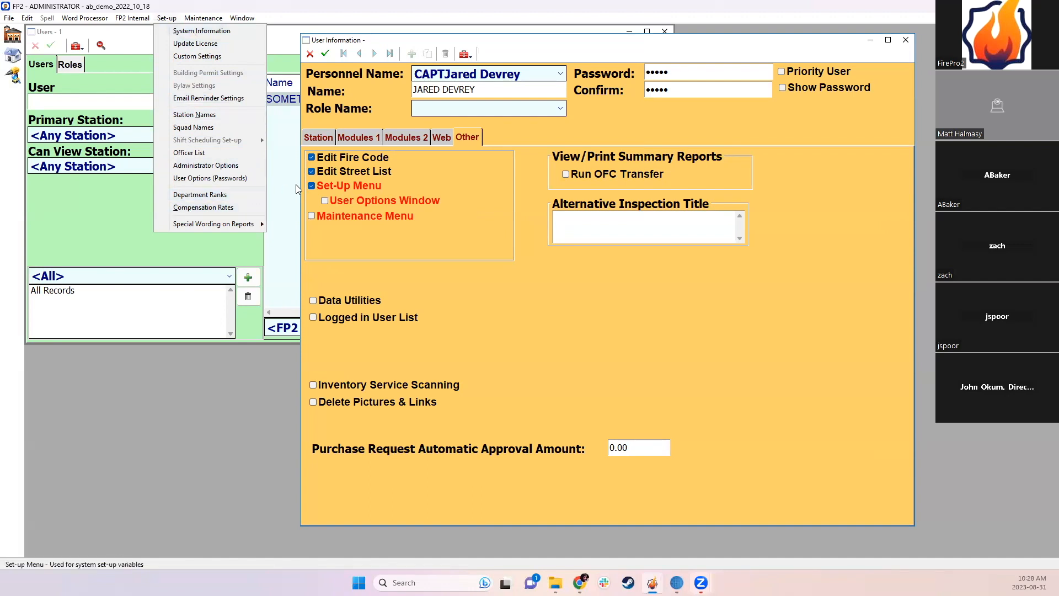
click(326, 200)
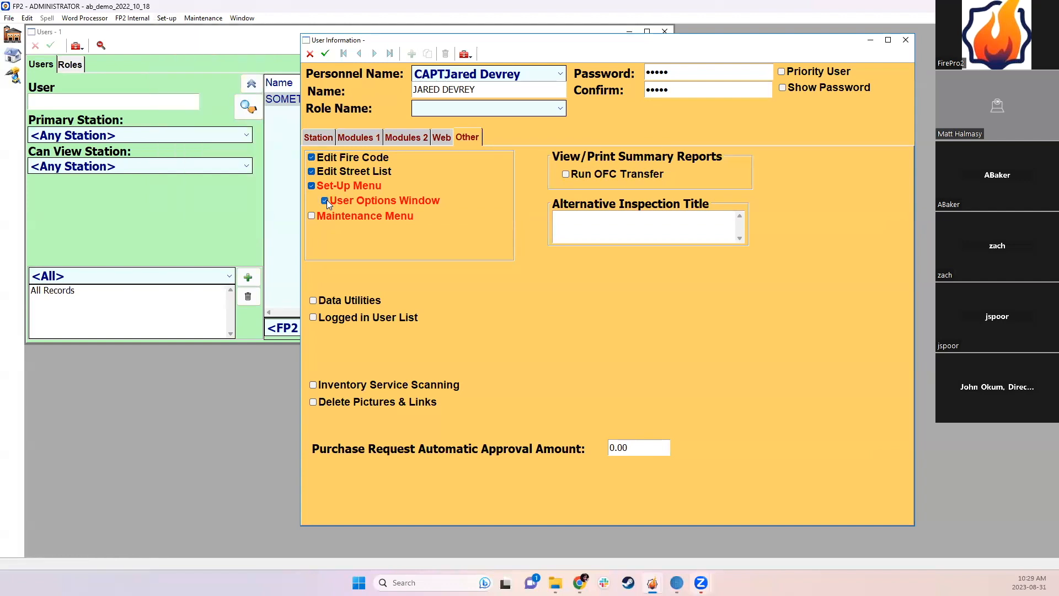
click(155, 56)
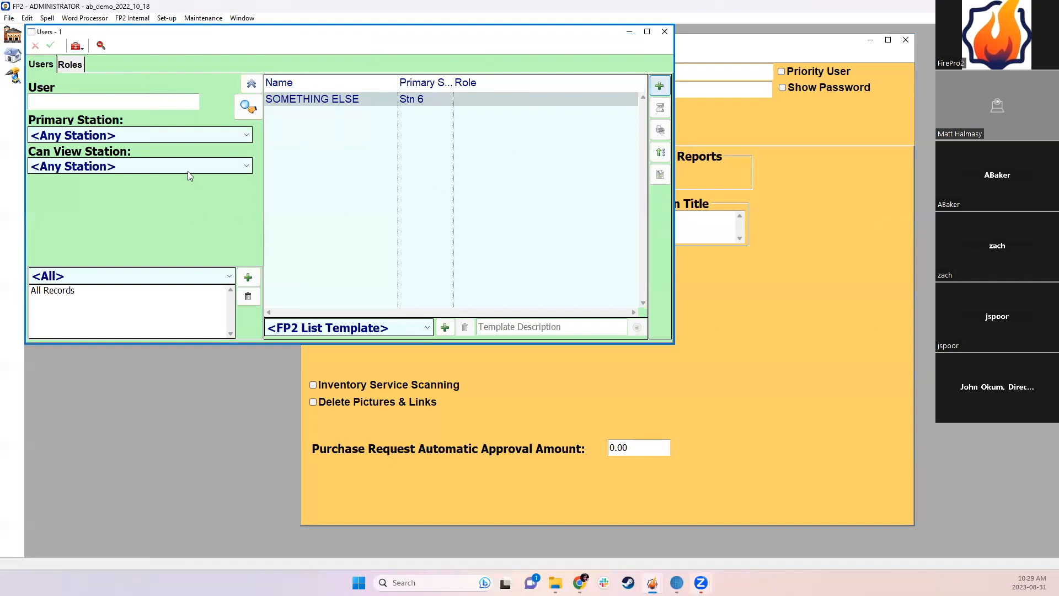
click(733, 133)
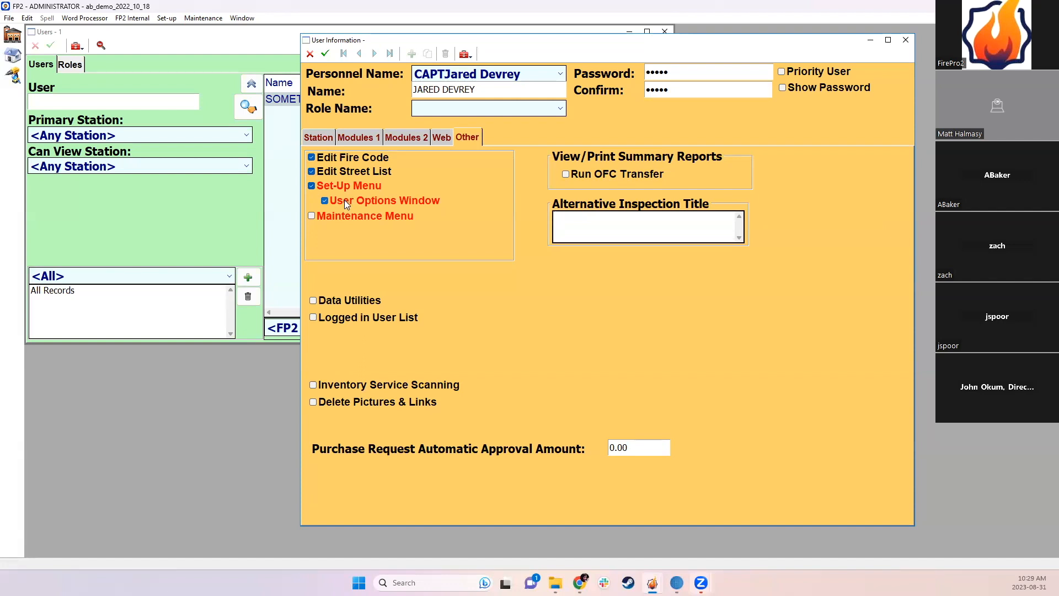
Step: Grant Maintenance Menu access, previewing what the Maintenance menu contains
click(339, 218)
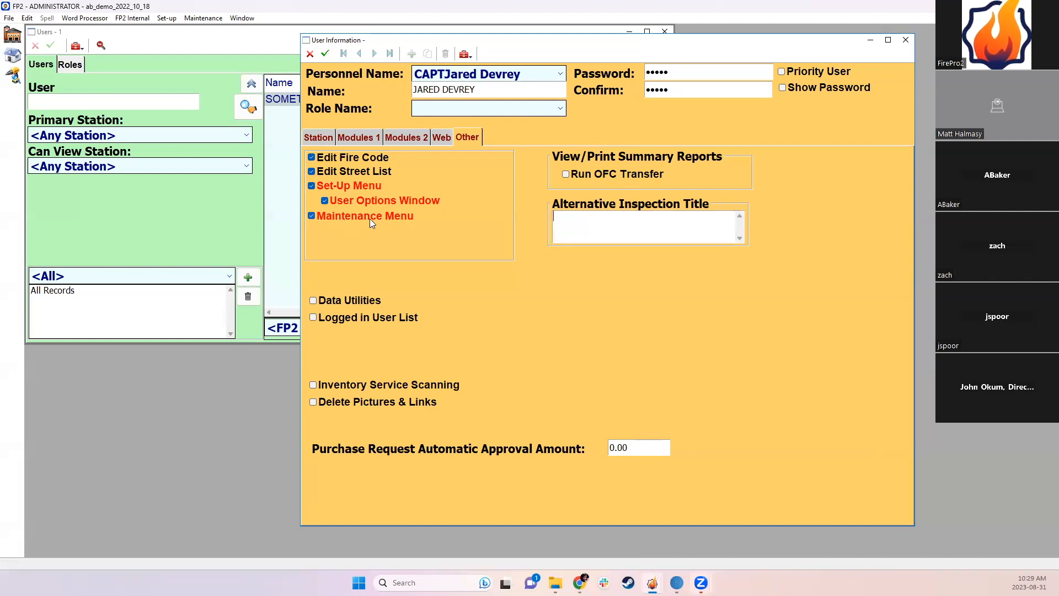
click(208, 18)
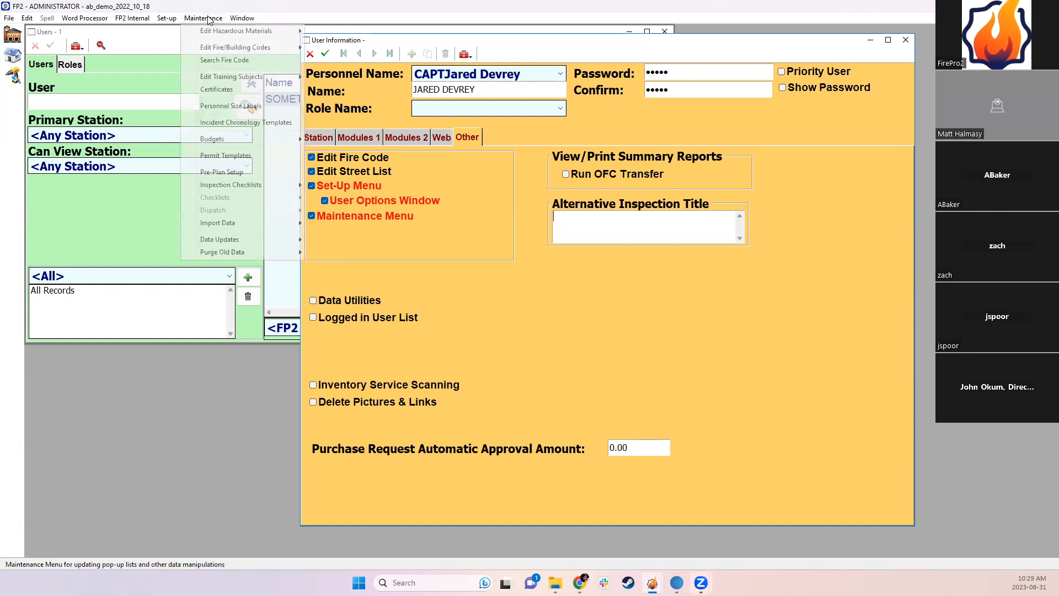
mouse_move(241, 252)
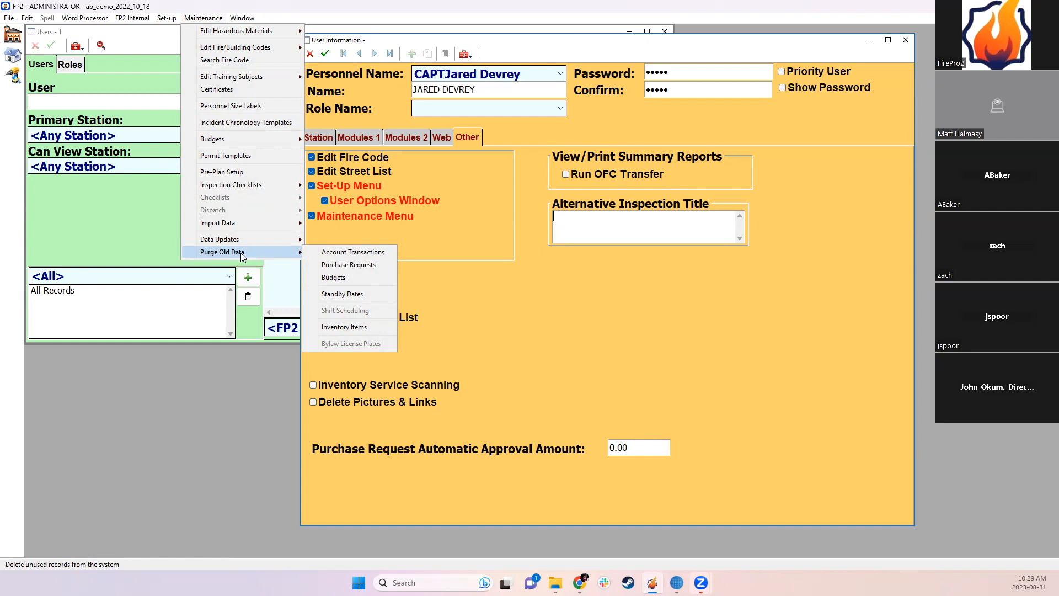
click(487, 238)
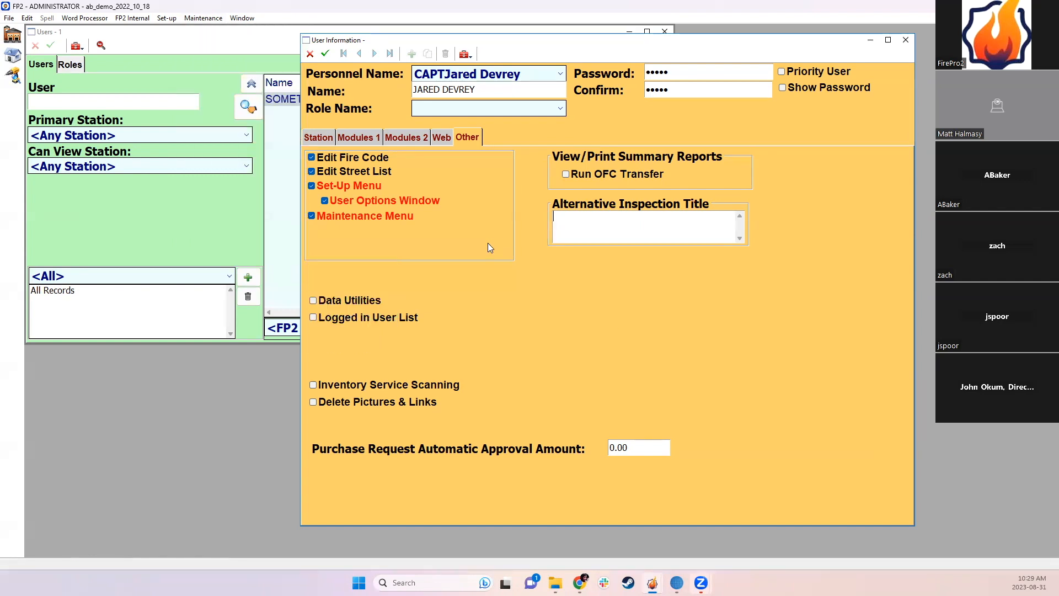
Step: Grant Data Utilities and Logged in User List access, checking the matching File menu entries
click(346, 301)
click(9, 18)
mouse_move(43, 119)
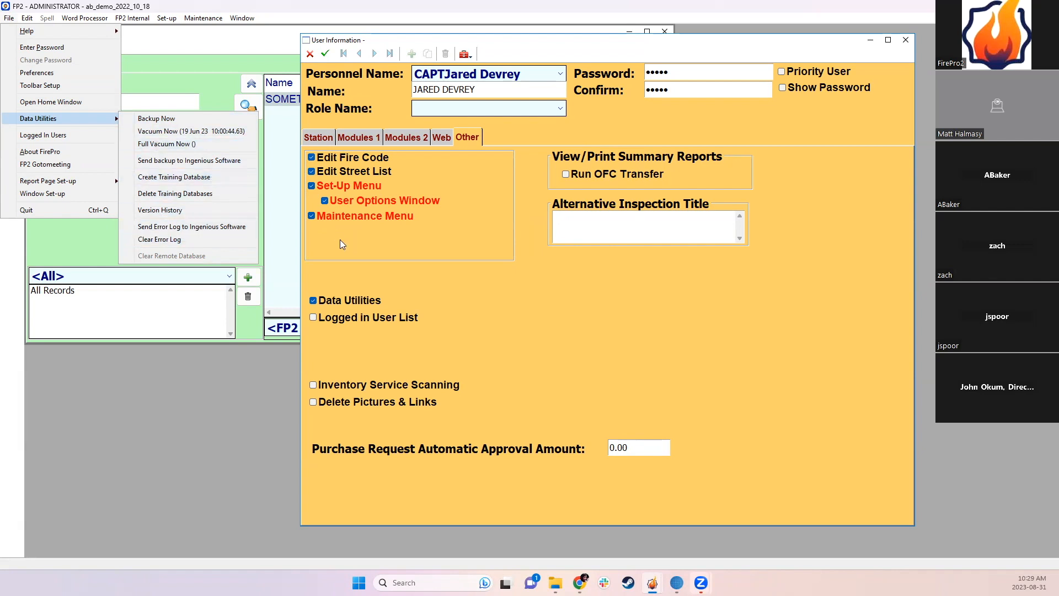
click(322, 318)
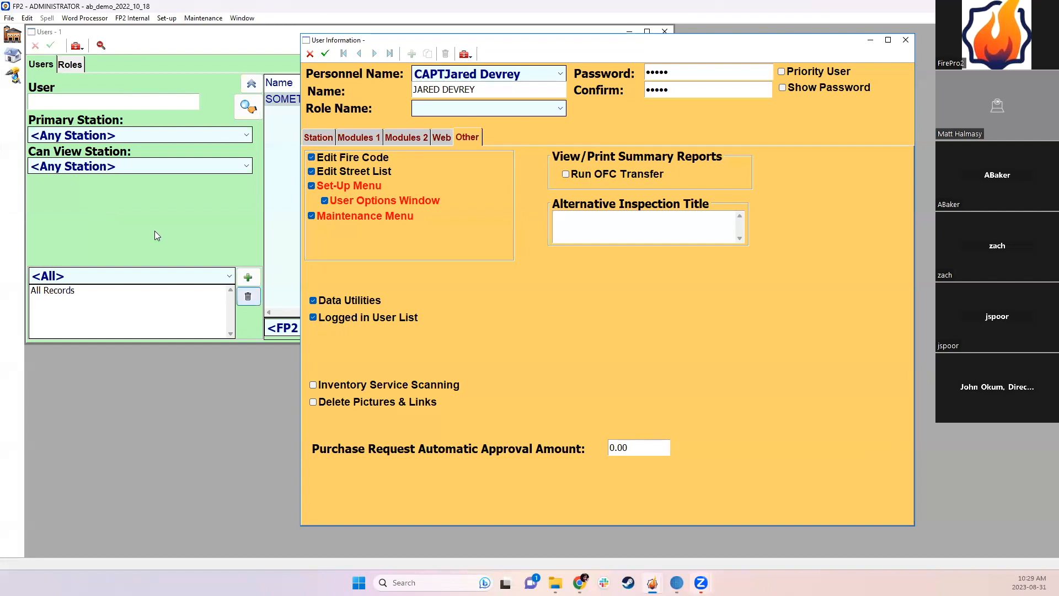
click(10, 19)
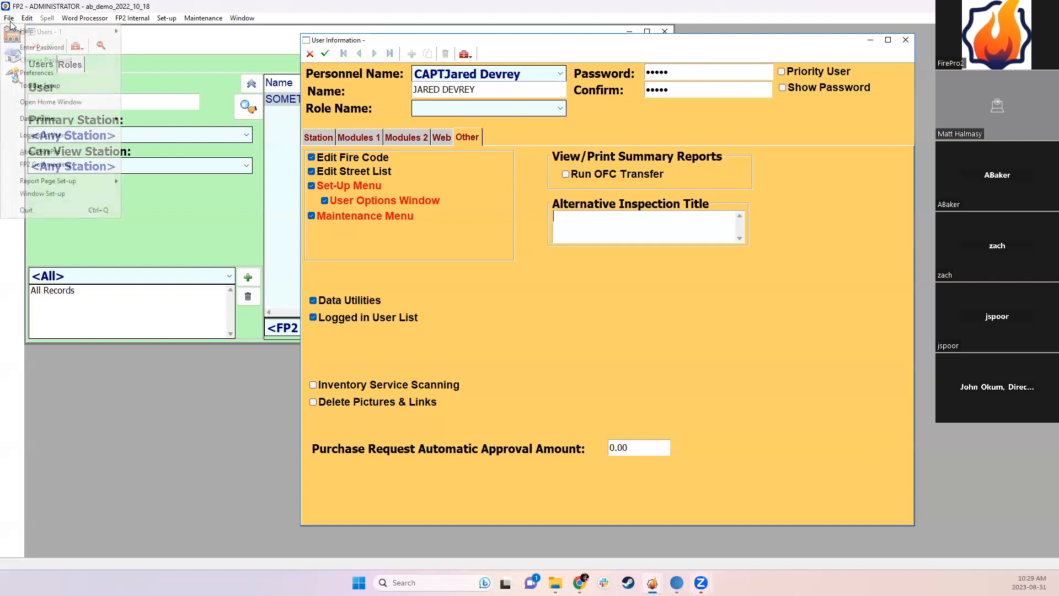
click(51, 135)
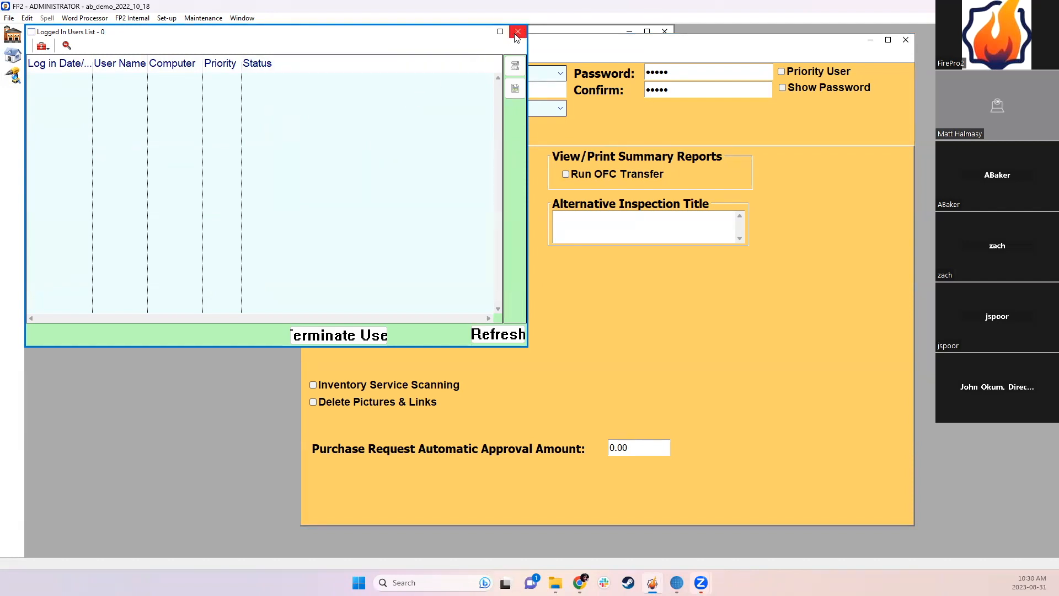
drag(407, 37, 449, 58)
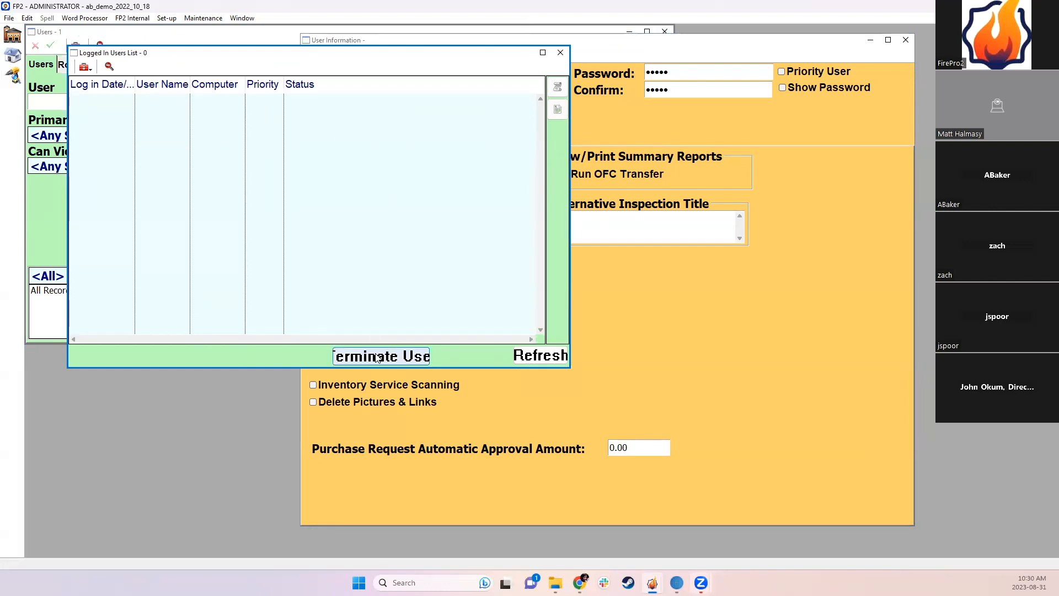
click(559, 53)
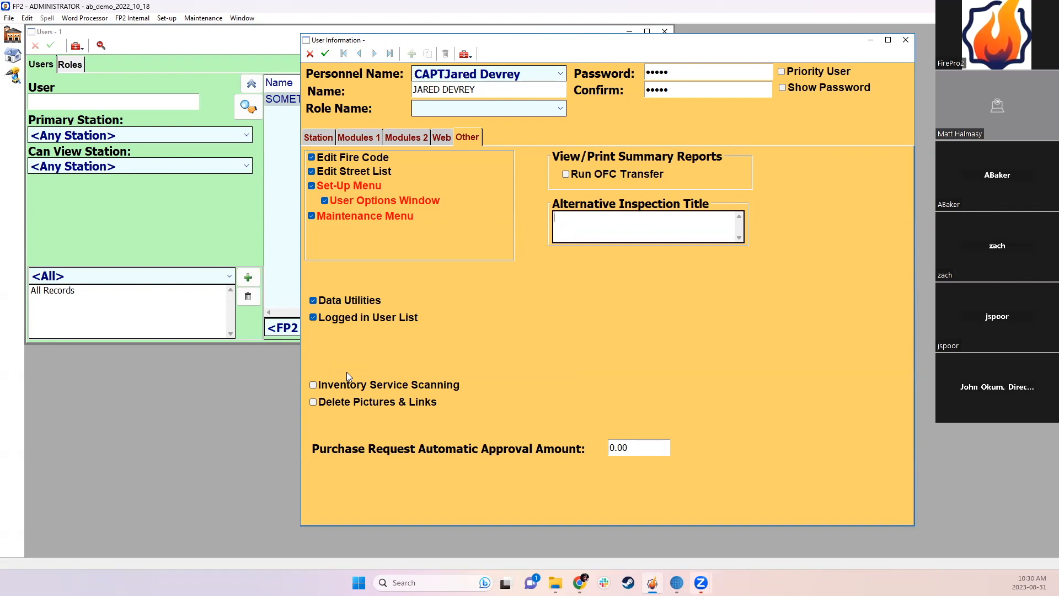
Step: Allow Inventory Service Scanning, Delete Pictures & Links, and Run OFC Transfer for the new user
click(324, 389)
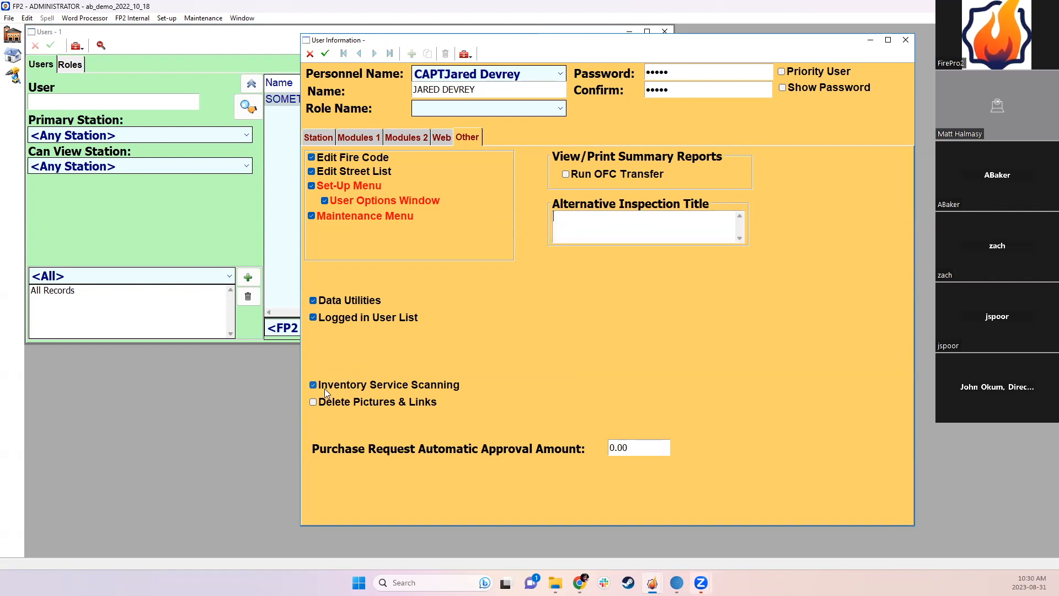
click(373, 402)
click(578, 175)
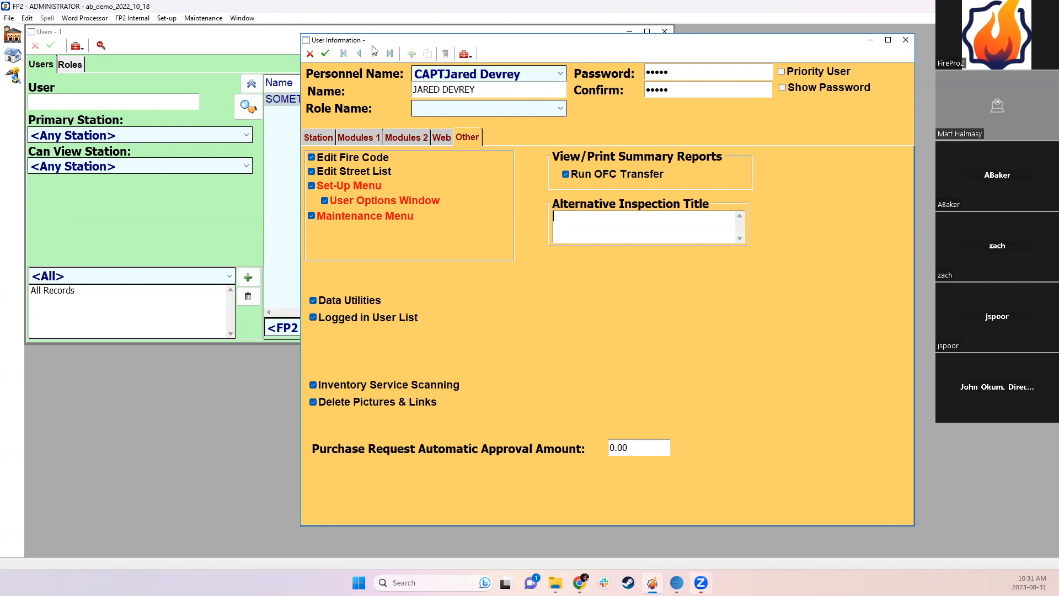
Step: Check the captain's station access (60 - Stn 6 primary, Crew 1) and save the user record
click(329, 138)
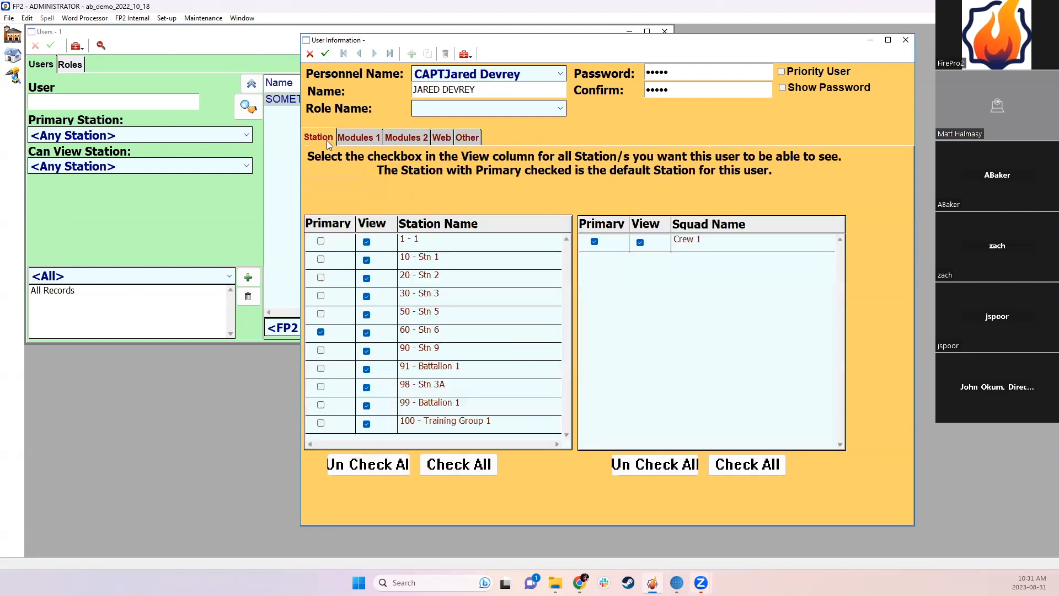
click(324, 53)
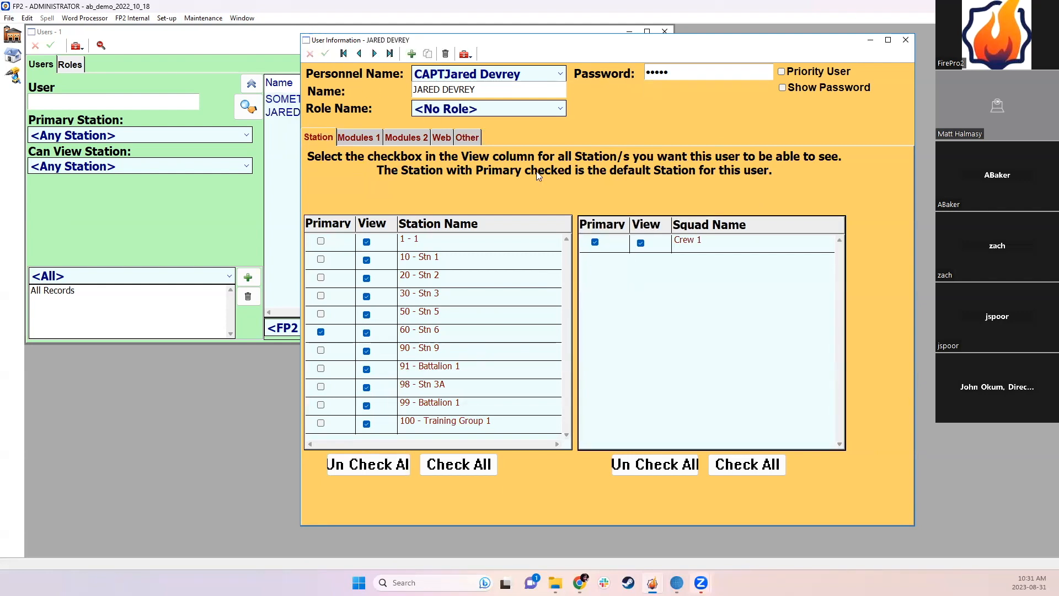
Step: Duplicate the captain's user record and assign the copy to the deputy chief
click(429, 55)
click(559, 343)
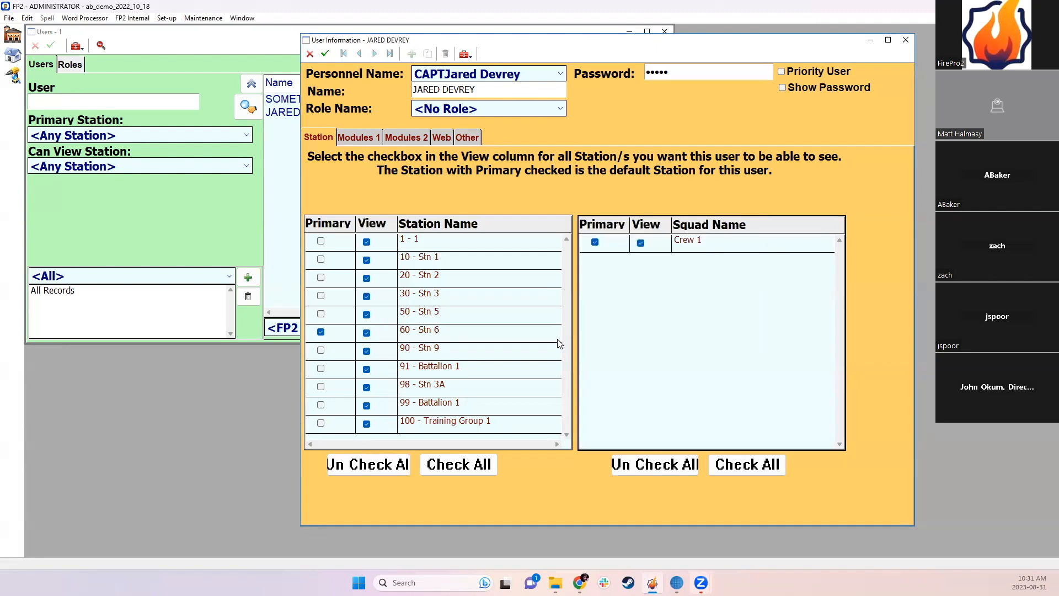
click(560, 73)
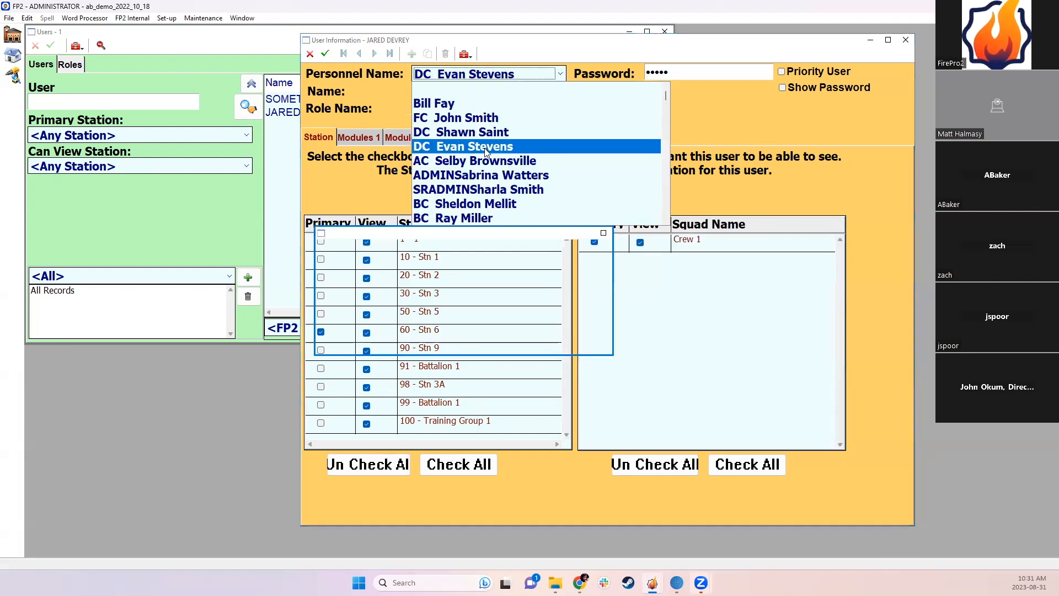
click(486, 147)
click(512, 322)
Step: Enter and confirm a password for the deputy chief, save and close, then reopen the record
key(Tab)
text(123)
key(Tab)
text(123)
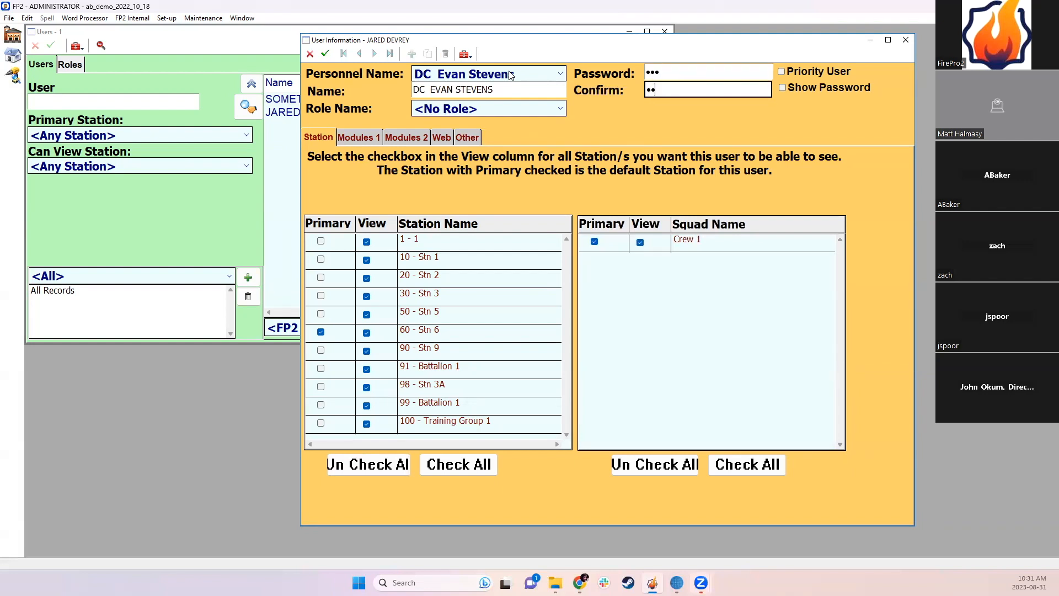
click(325, 54)
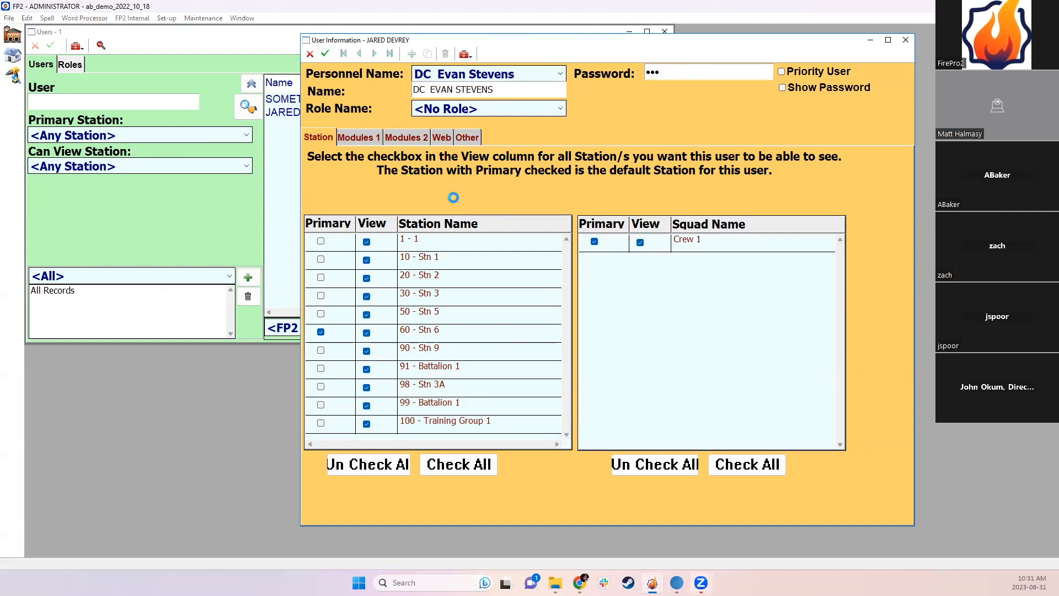
click(905, 40)
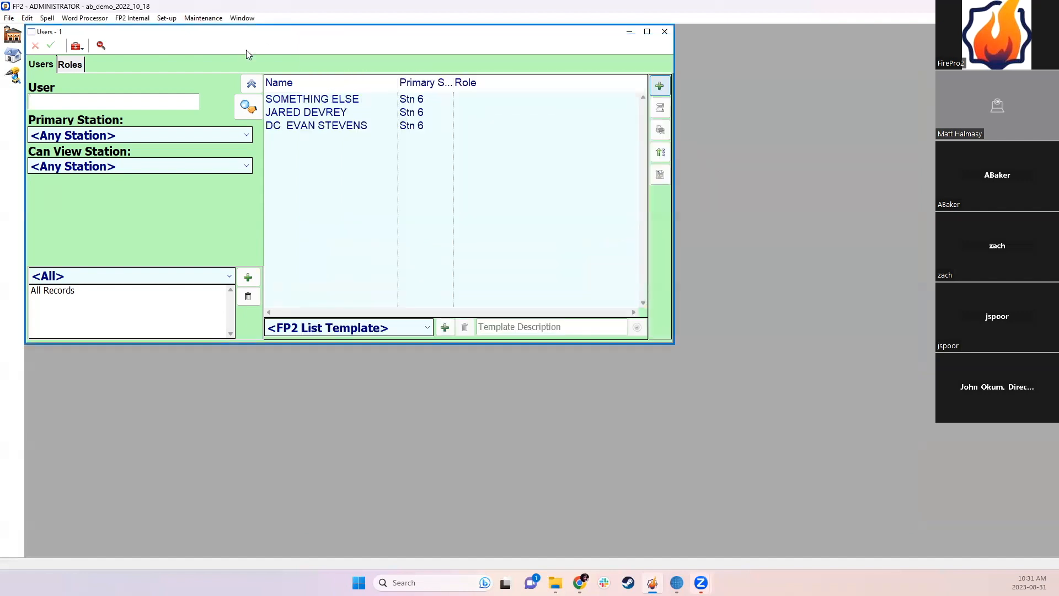
double_click(342, 128)
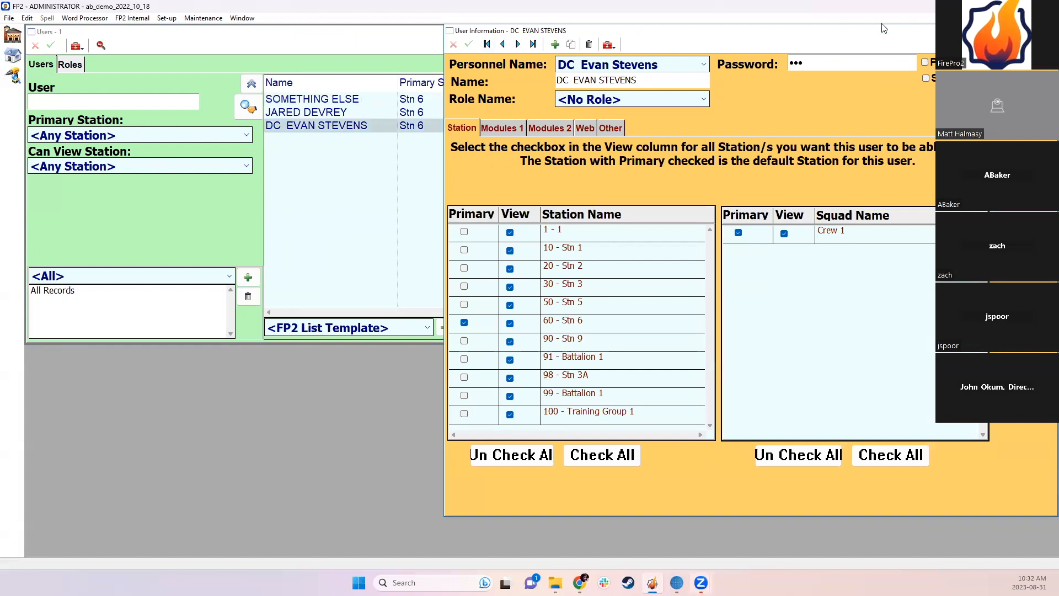
Step: Open the captain's user record and delete it, confirming with YES
drag(883, 32, 895, 49)
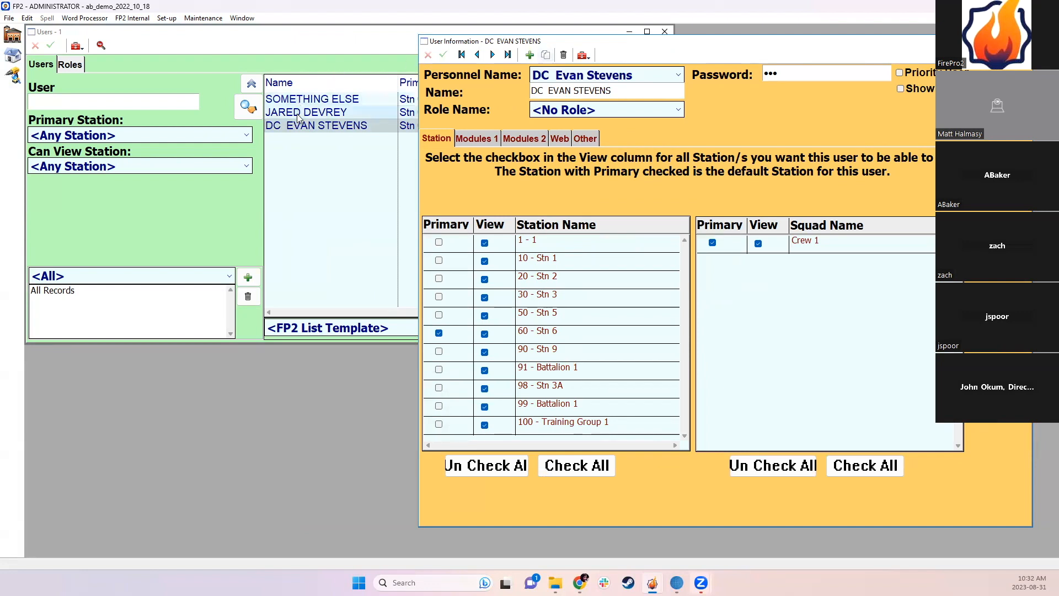
click(330, 113)
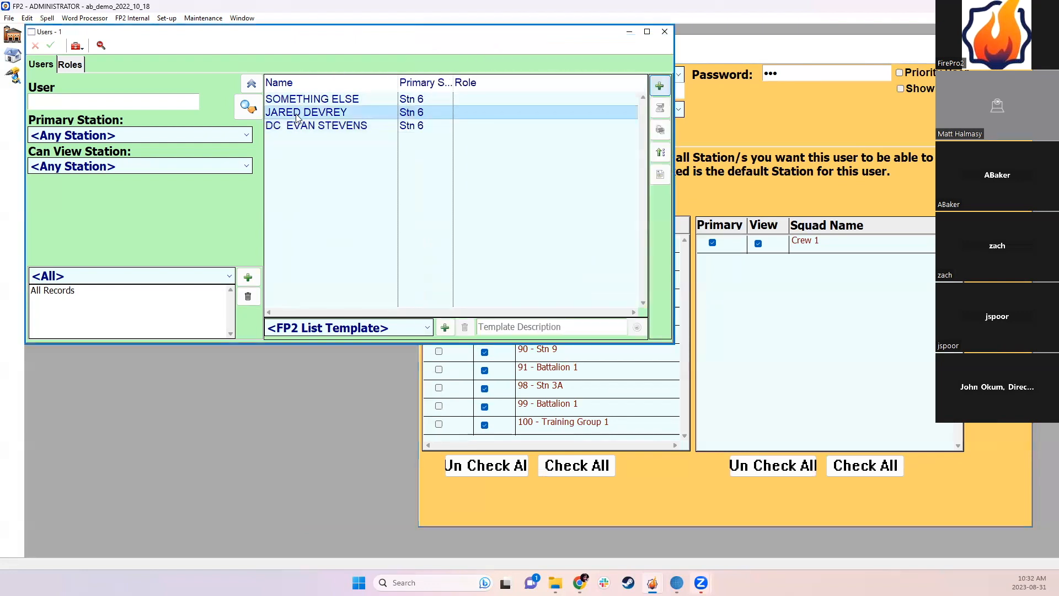
double_click(330, 113)
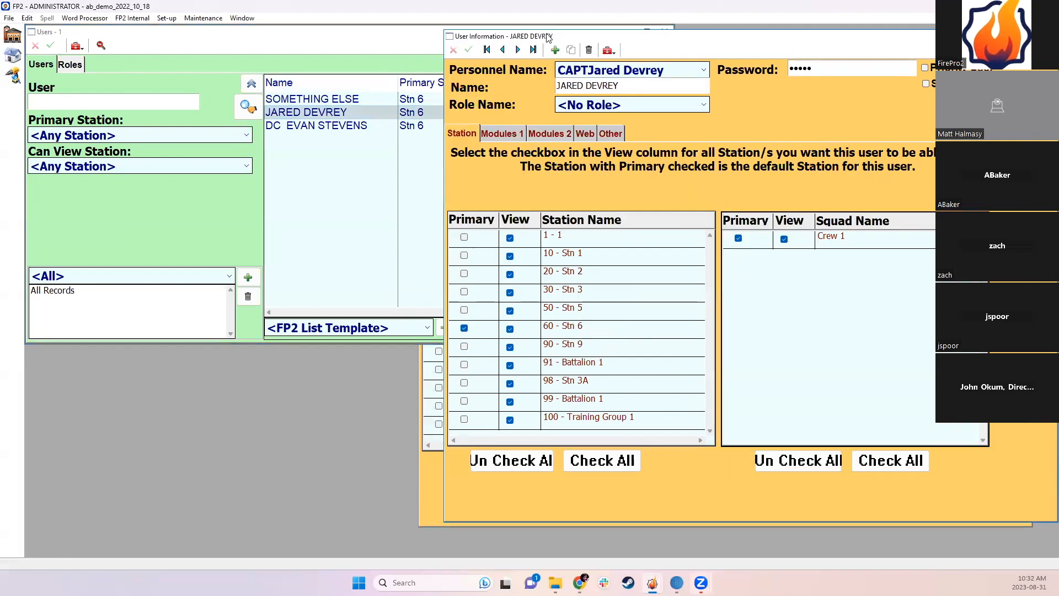
click(588, 50)
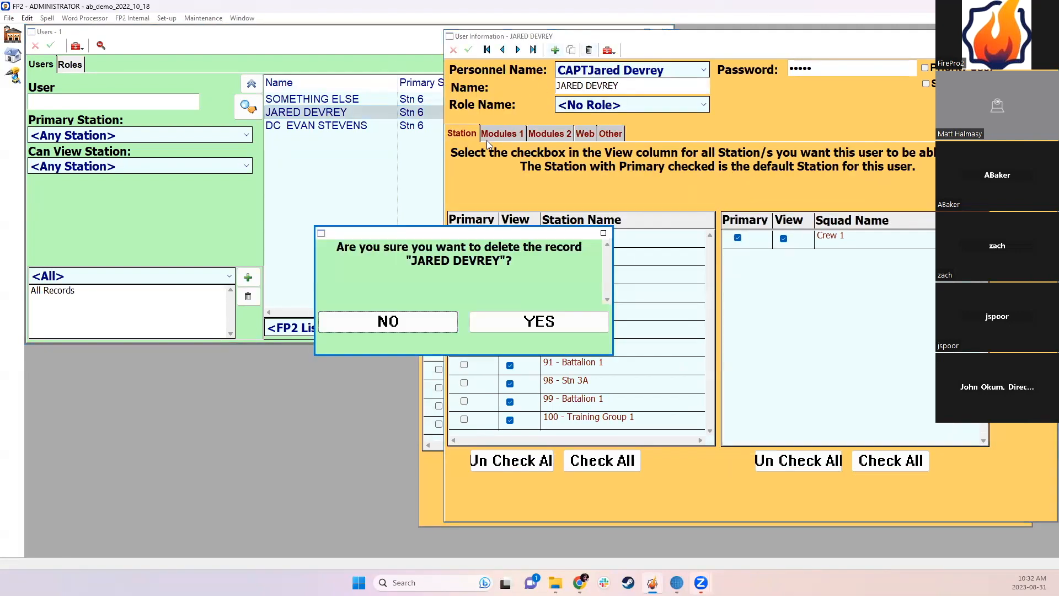
click(539, 320)
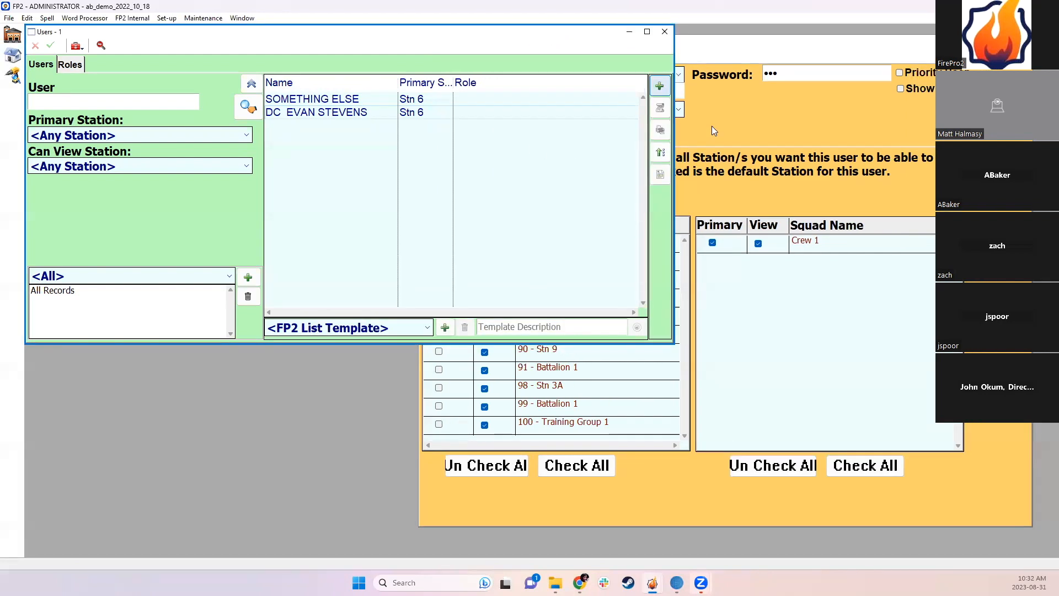
click(711, 126)
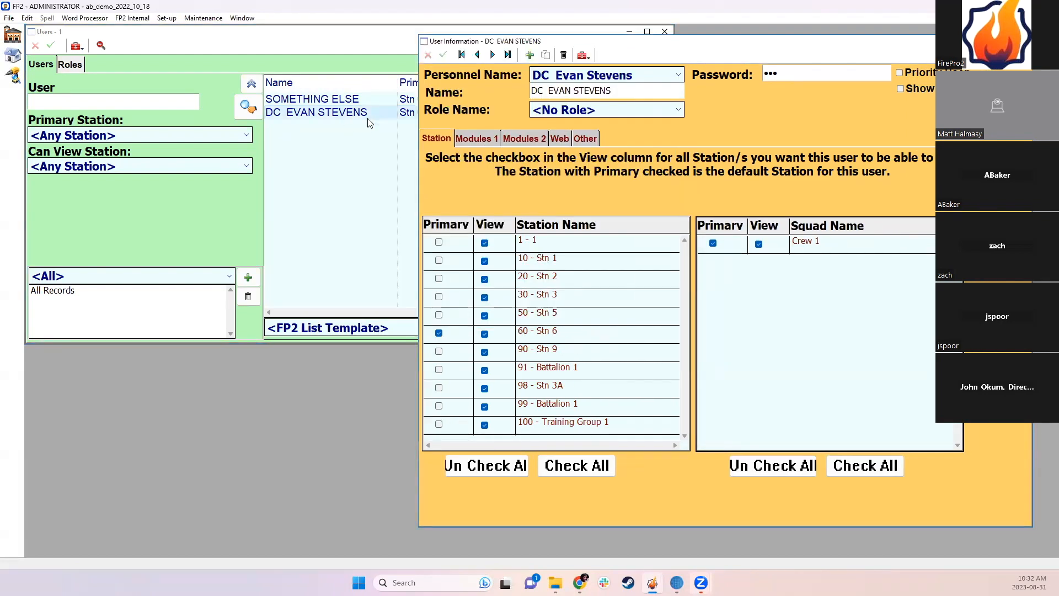
Step: Check the deputy chief's Modules 2 permissions and station access, then close the record
click(522, 139)
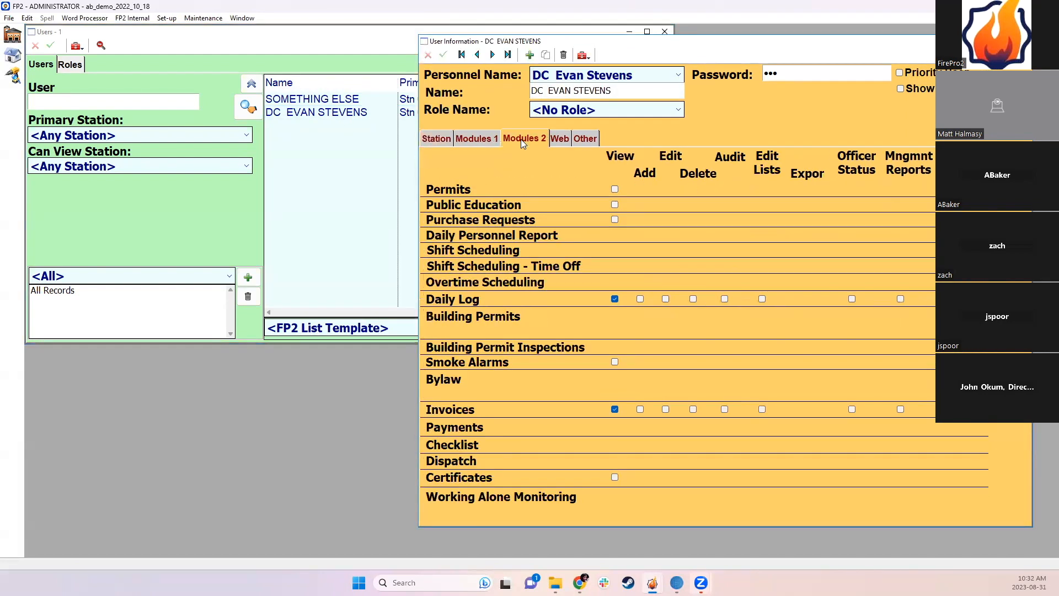
click(451, 140)
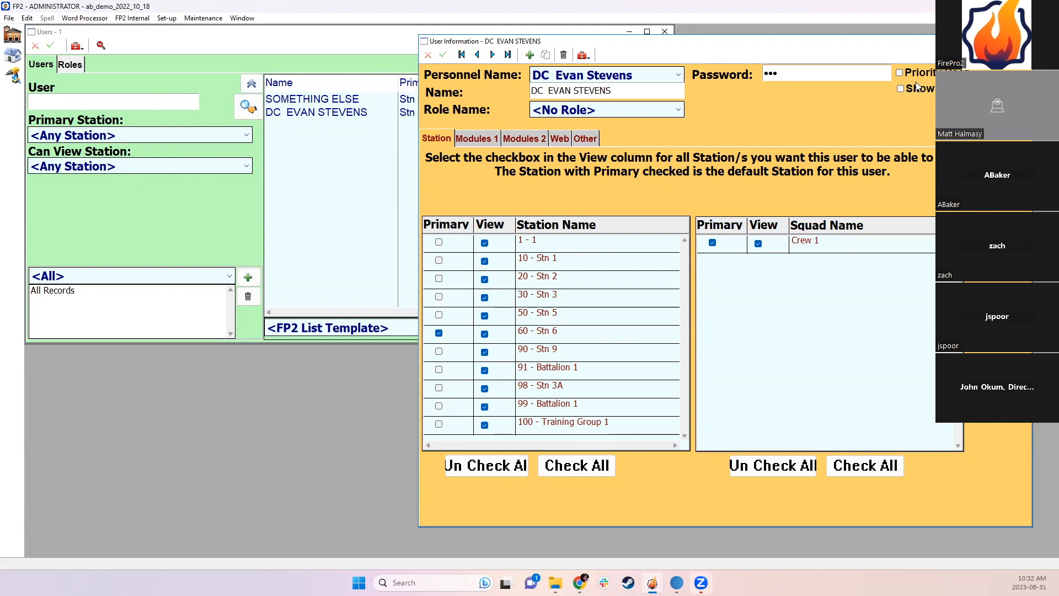
click(1023, 41)
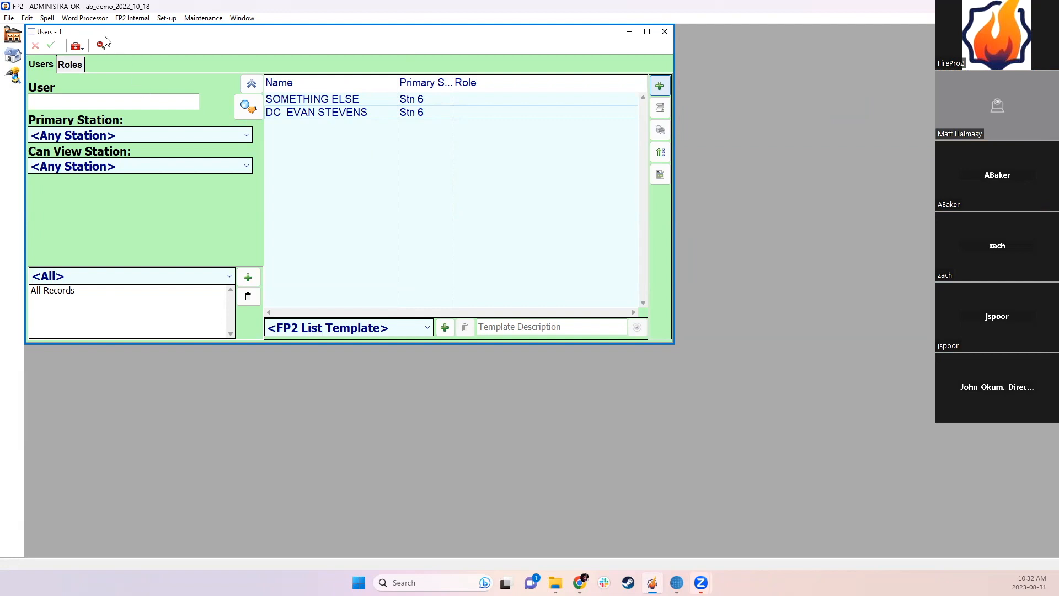
Step: Create a CAPTAIN role allowing Properties, Inspection Reports, Property Letters and Budgets on Modules 1
click(74, 69)
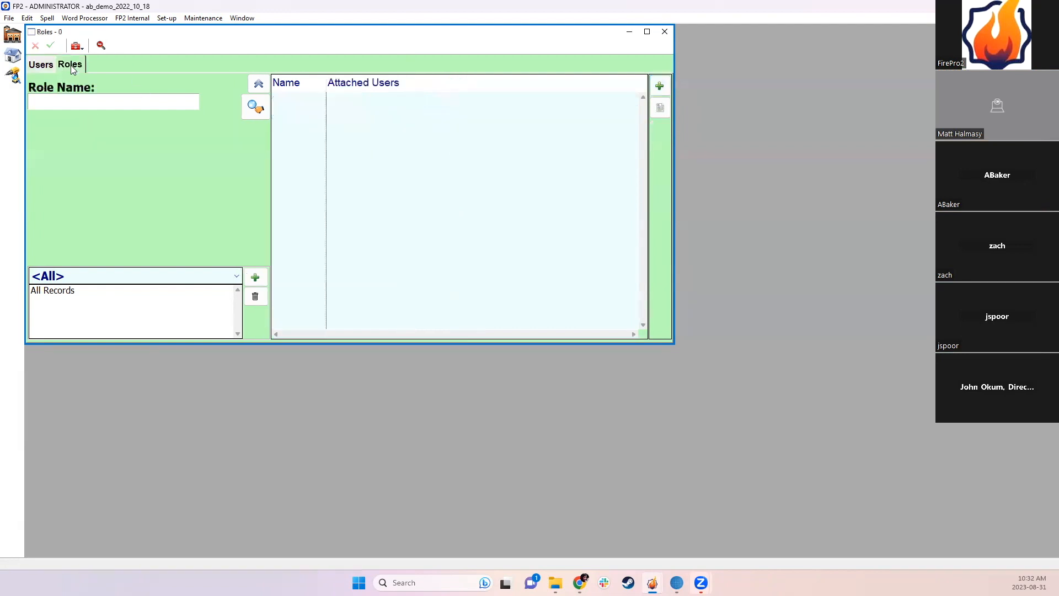
click(660, 86)
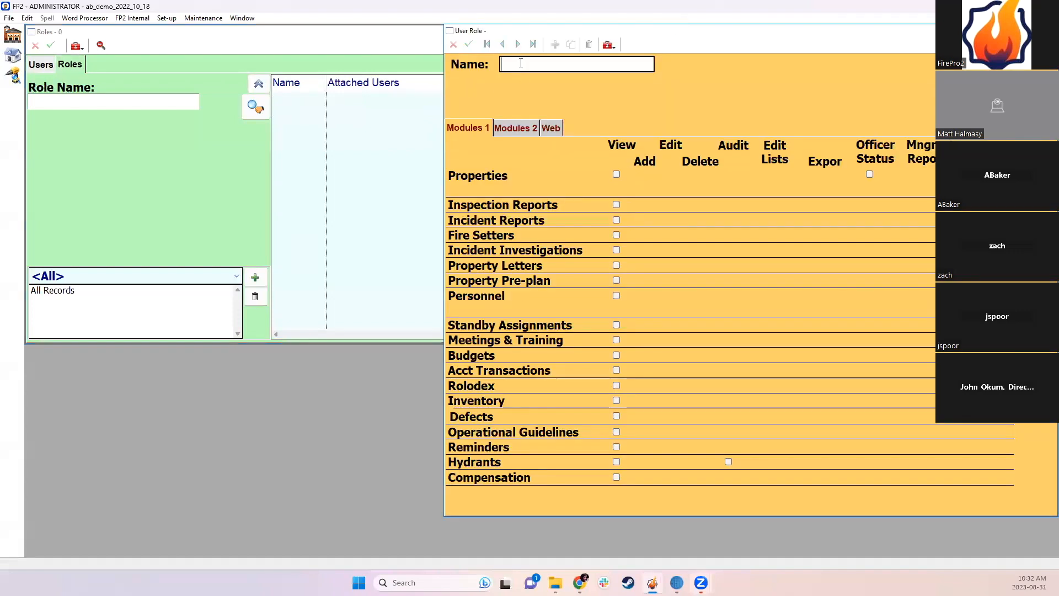
text(CAPTAIN)
click(616, 173)
click(616, 205)
click(693, 205)
click(616, 264)
click(616, 354)
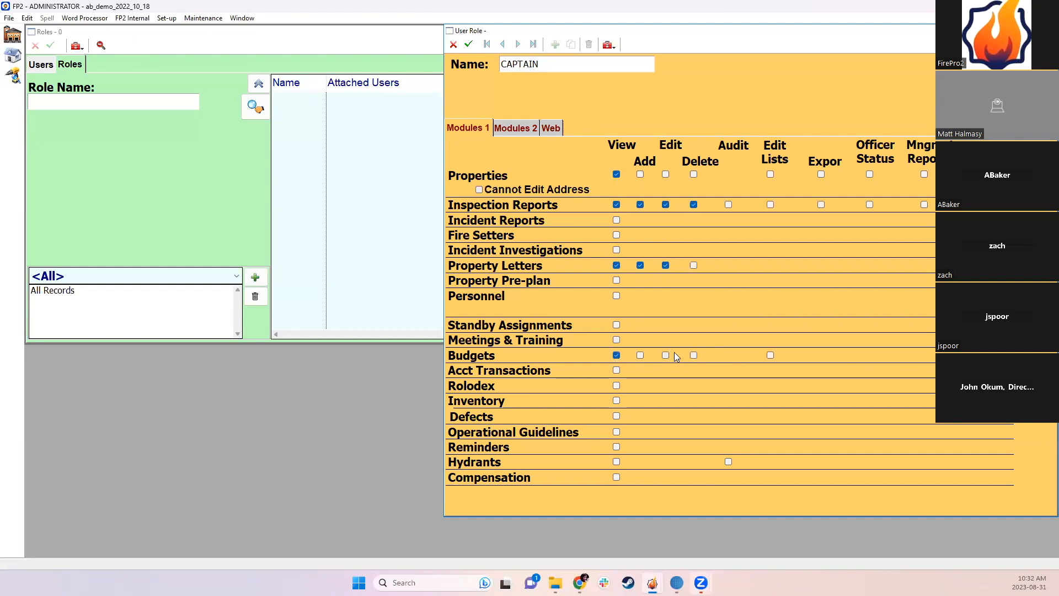
click(694, 356)
Step: Allow editing Permits on Modules 2, then save and close the CAPTAIN role
click(522, 127)
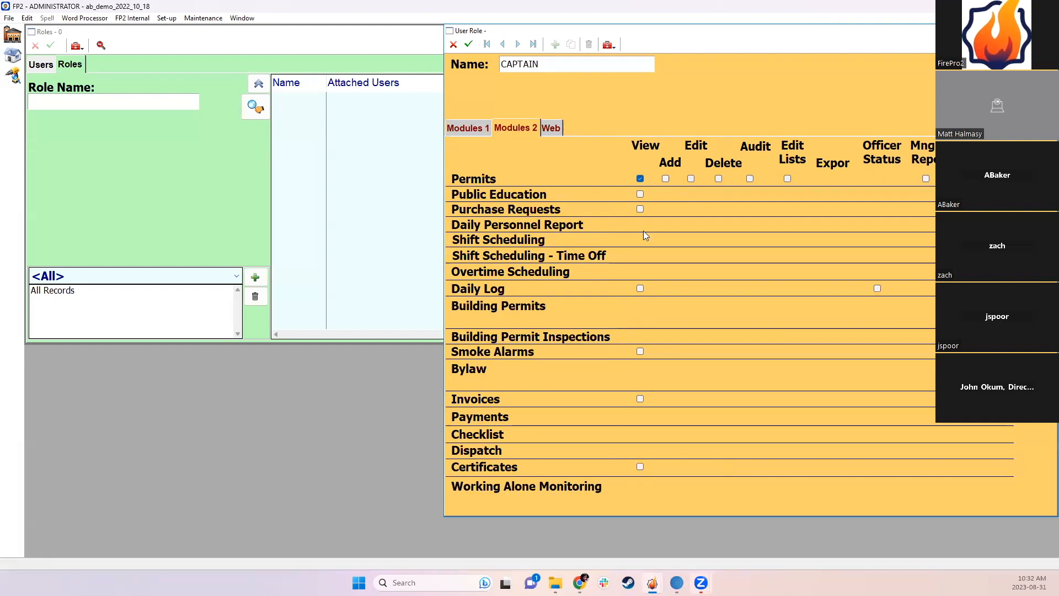
click(717, 180)
click(468, 44)
click(1049, 31)
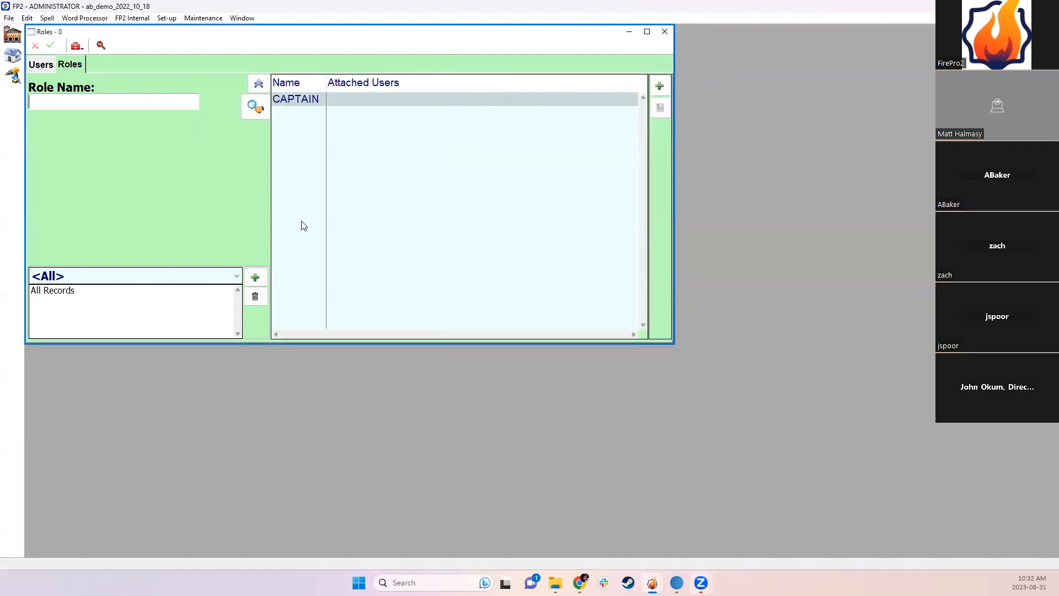
click(46, 65)
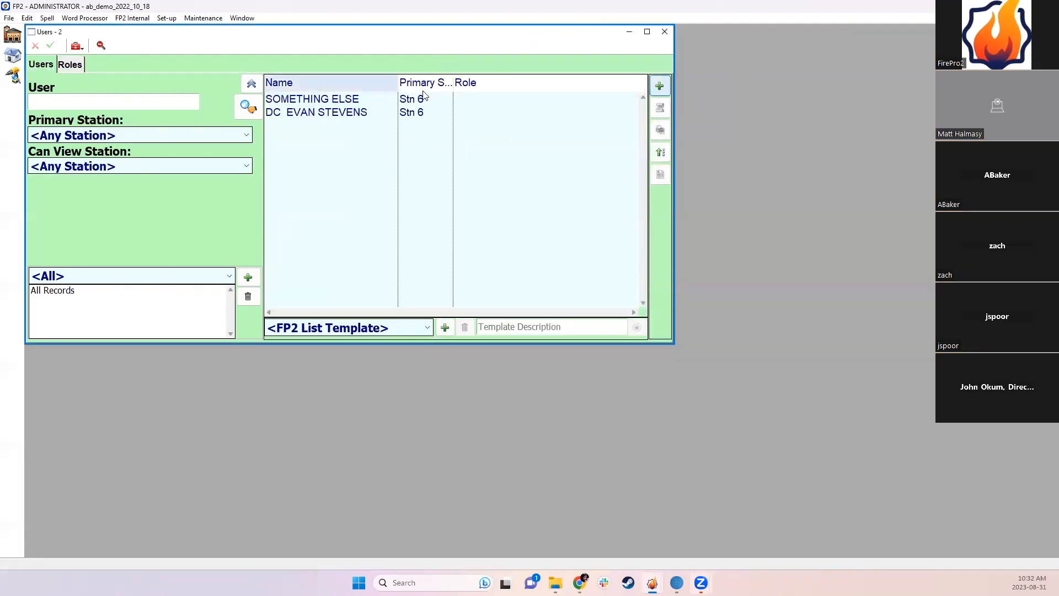
Step: Create a new user for the battalion chief, copying the CAPTAIN role's permissions
click(660, 87)
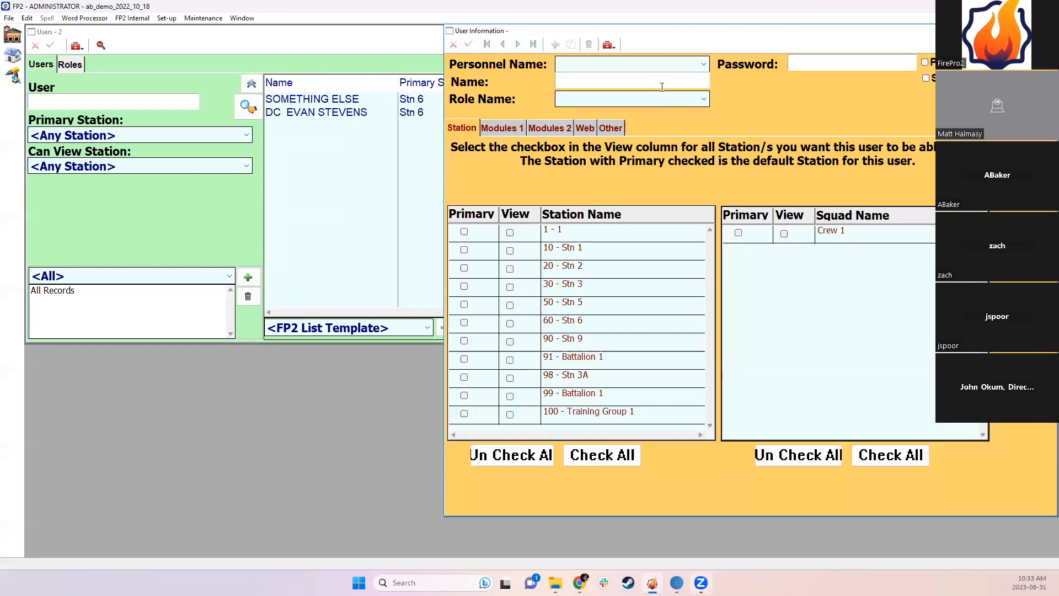
click(638, 64)
click(595, 196)
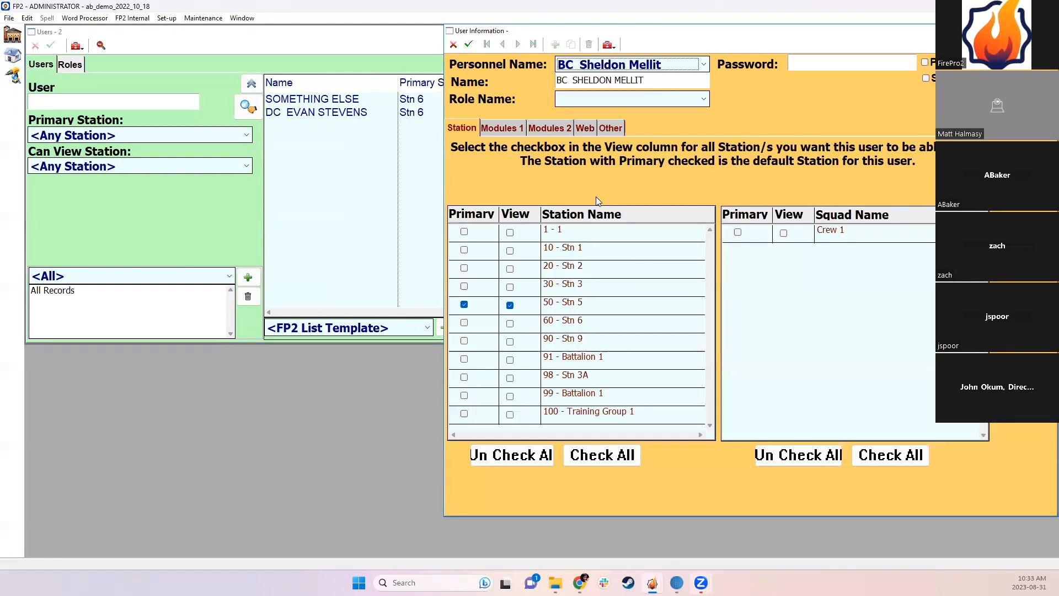
click(578, 99)
click(574, 130)
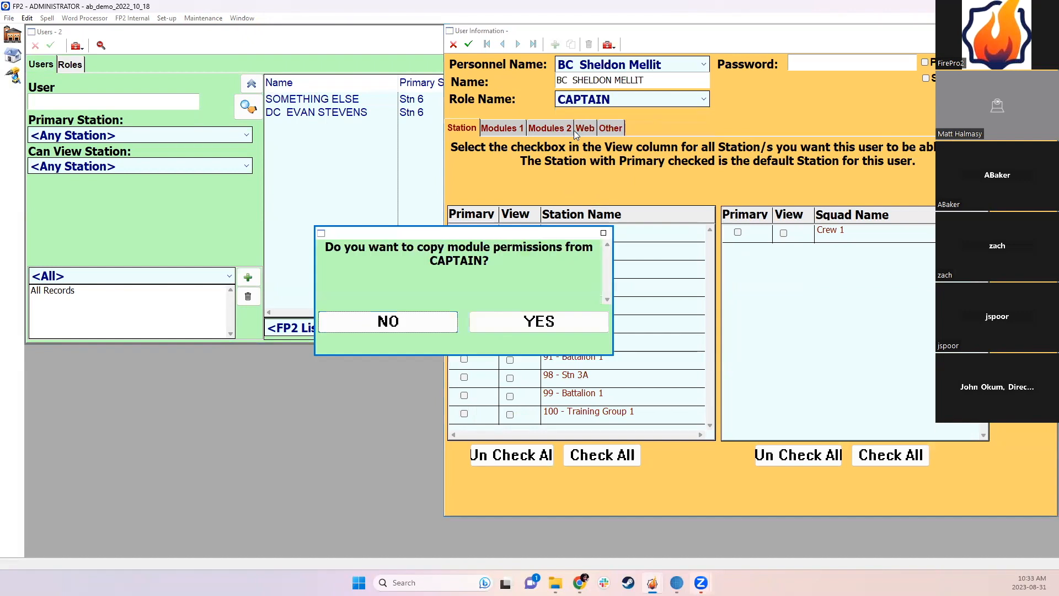
click(546, 318)
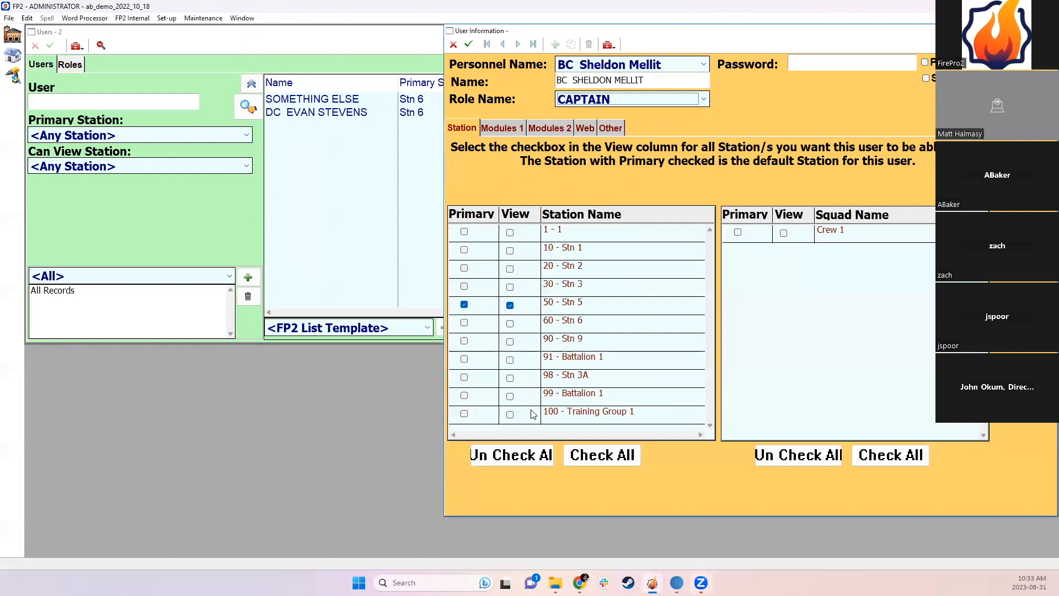
Step: Give view access to every station and the Crew 1 squad, reviewing the Modules and Other tabs
click(592, 452)
click(887, 457)
click(501, 128)
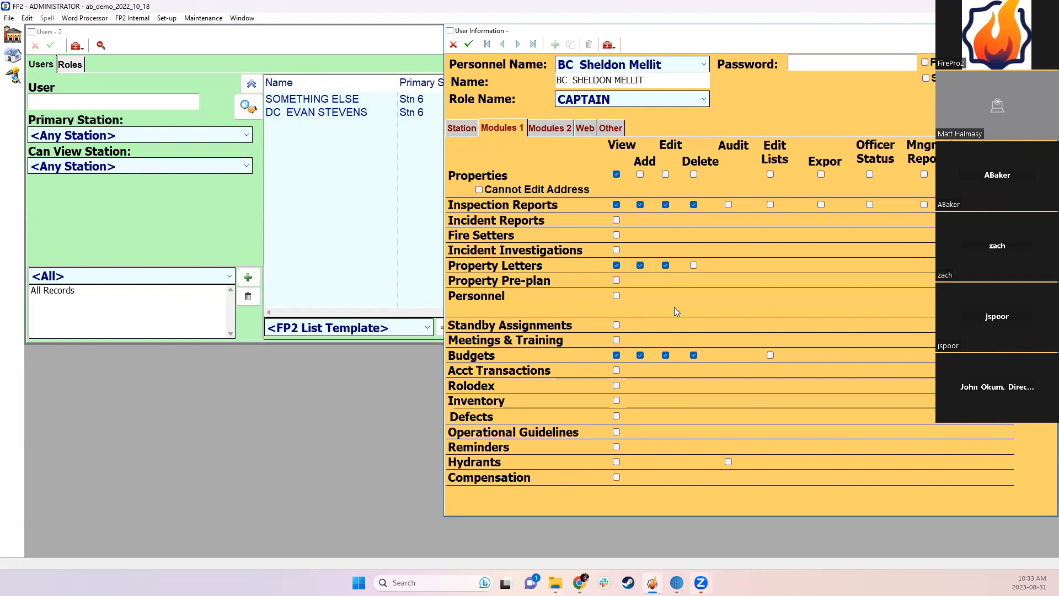
click(553, 128)
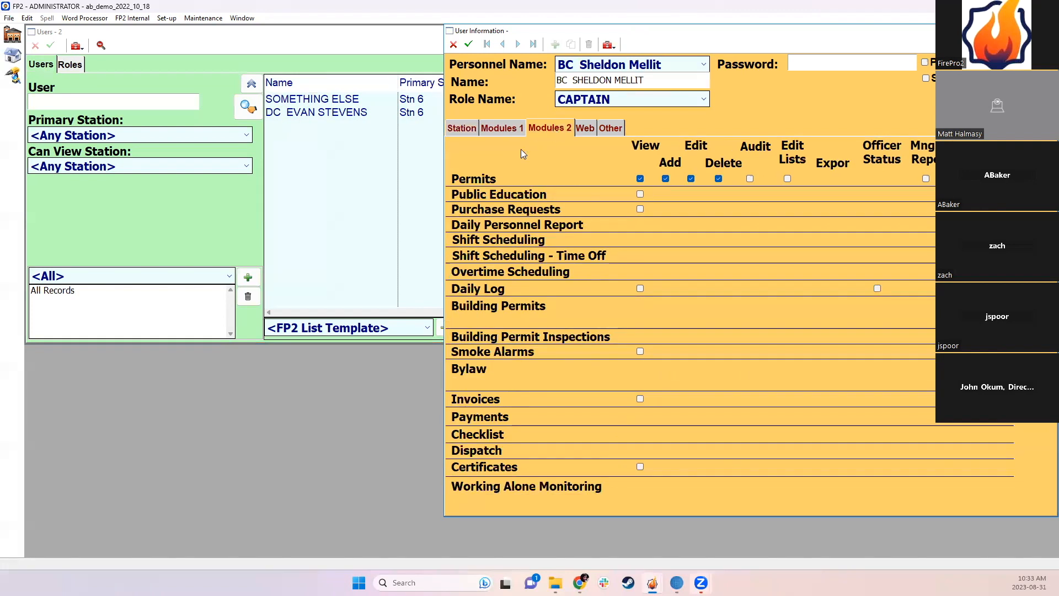
click(461, 128)
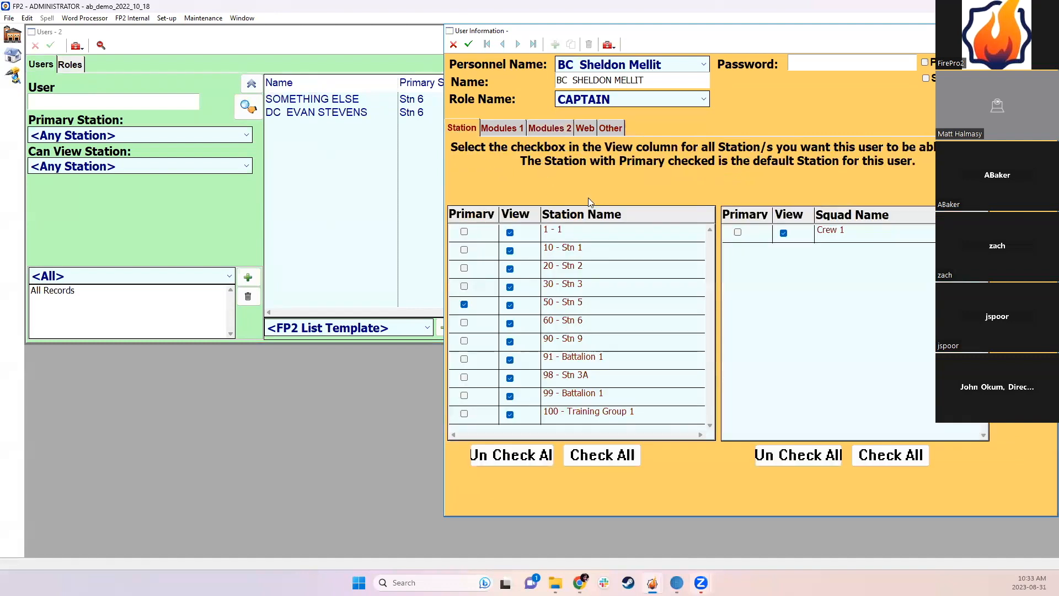
click(606, 130)
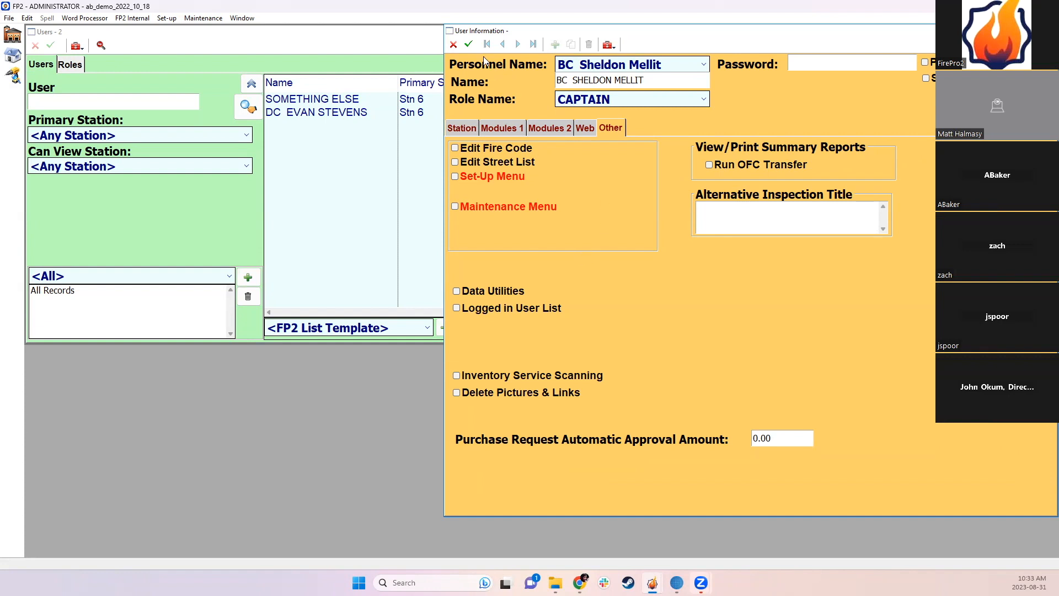
Step: Enter and confirm a password, then save the battalion chief's user record
click(468, 44)
click(506, 345)
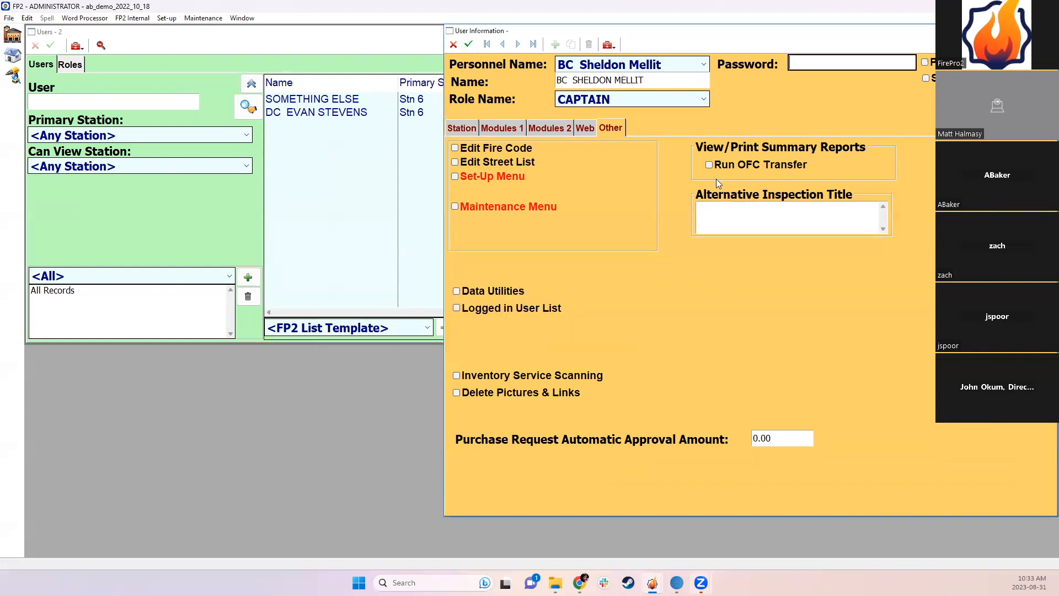
text(123)
key(Tab)
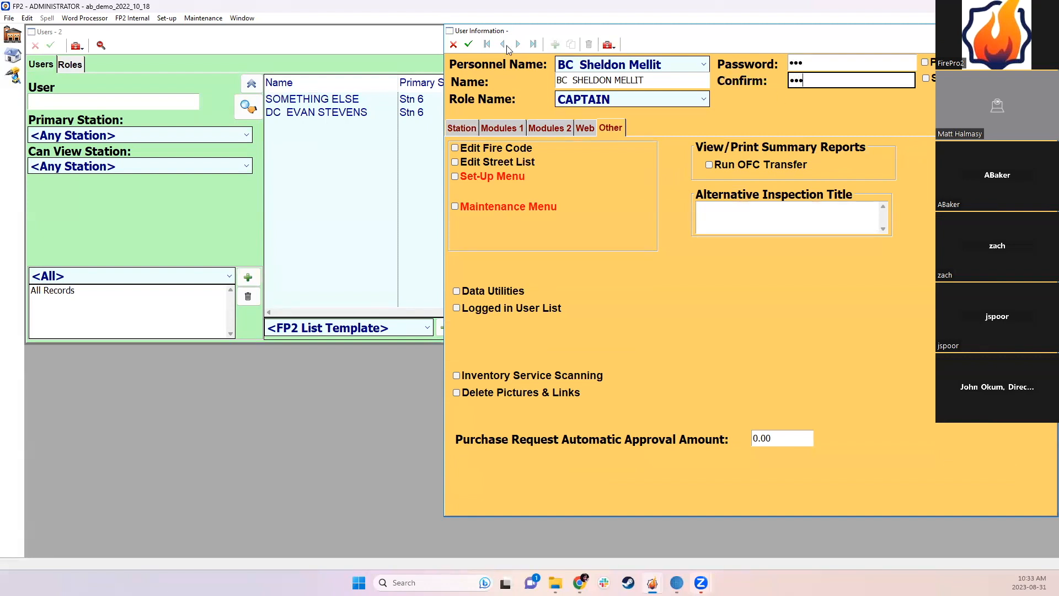
click(468, 44)
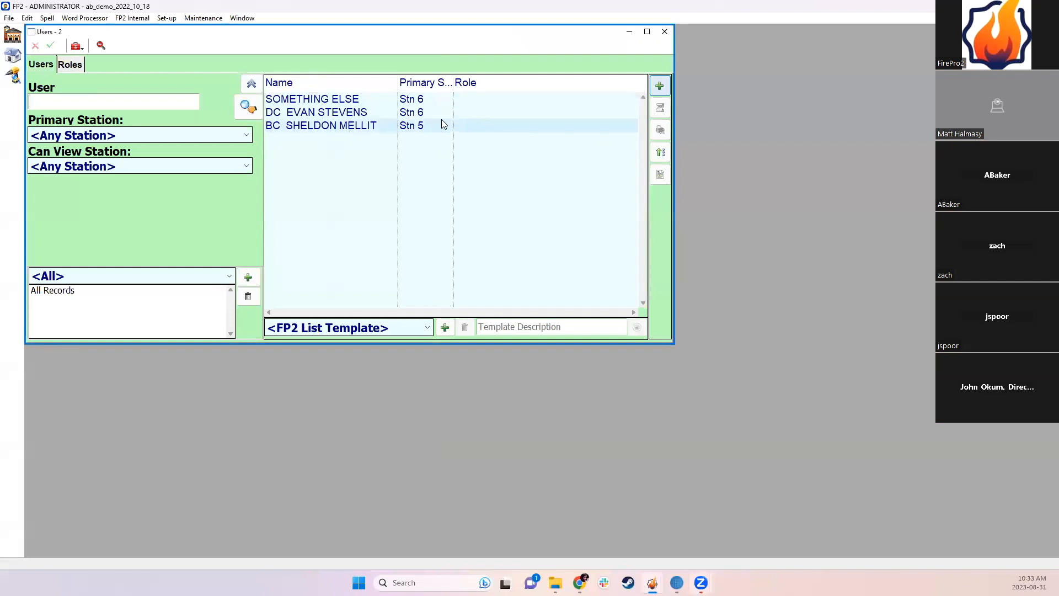
Step: Refresh the Users list, then open the CAPTAIN role from the Roles list
click(253, 112)
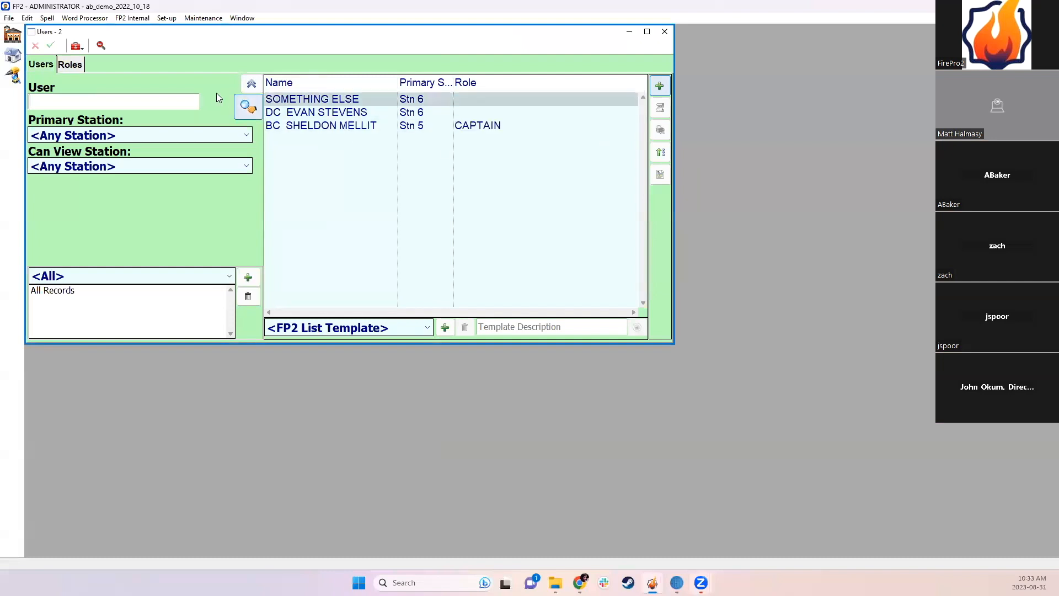
click(483, 126)
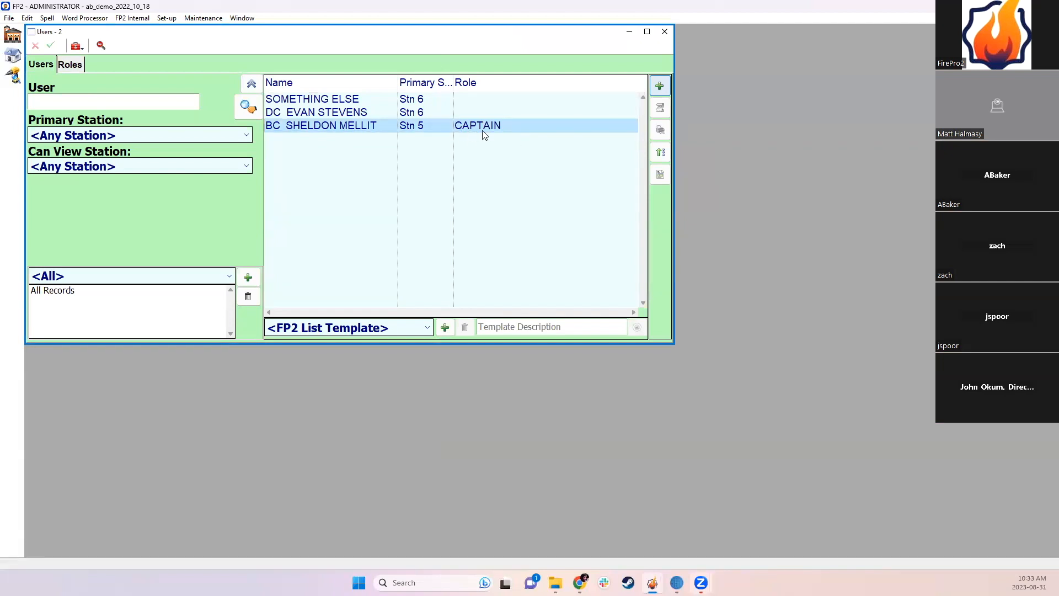
click(76, 67)
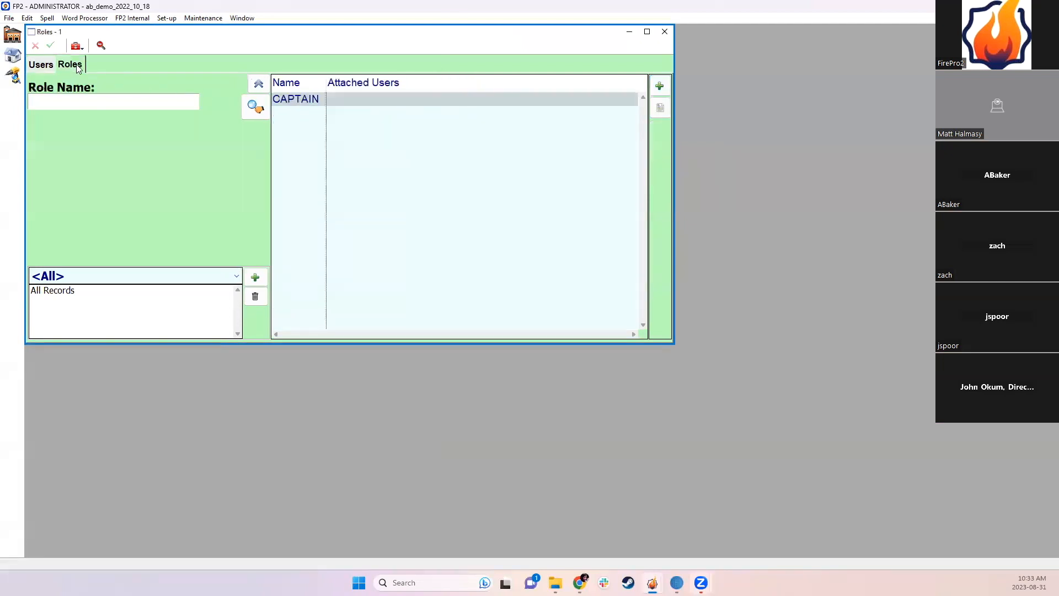
double_click(307, 102)
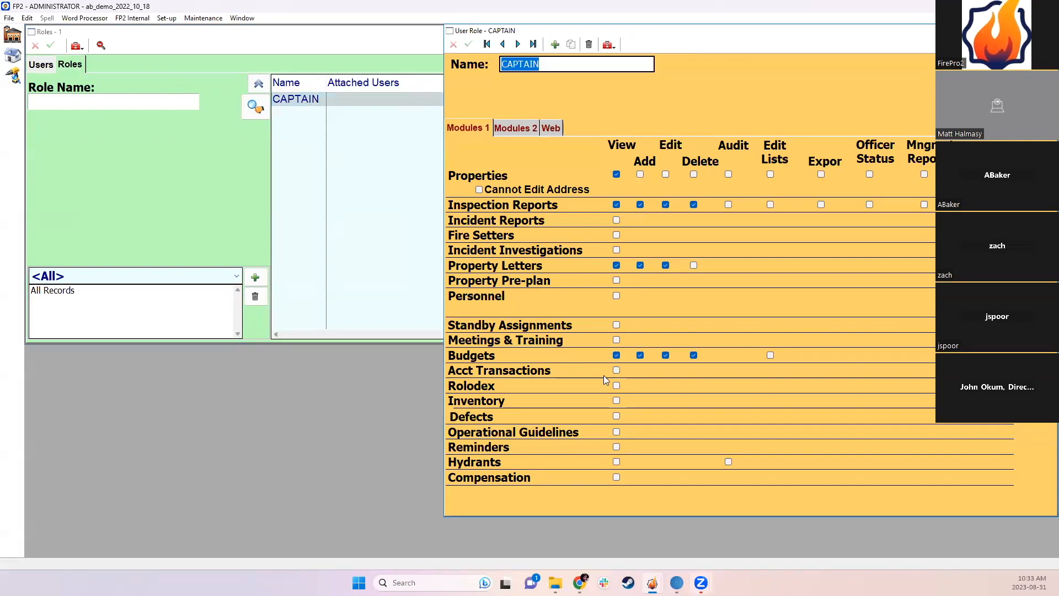
Step: Grant CAPTAIN Rolodex View, Add, Edit and Delete, save, and apply it to the attached user
click(617, 384)
click(639, 385)
click(665, 385)
click(693, 385)
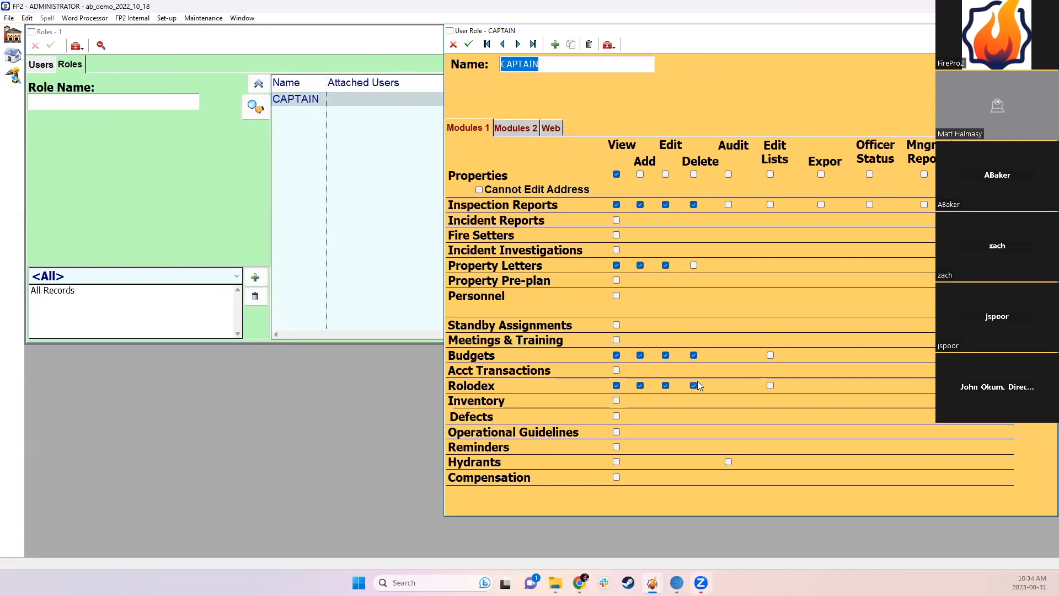
click(468, 44)
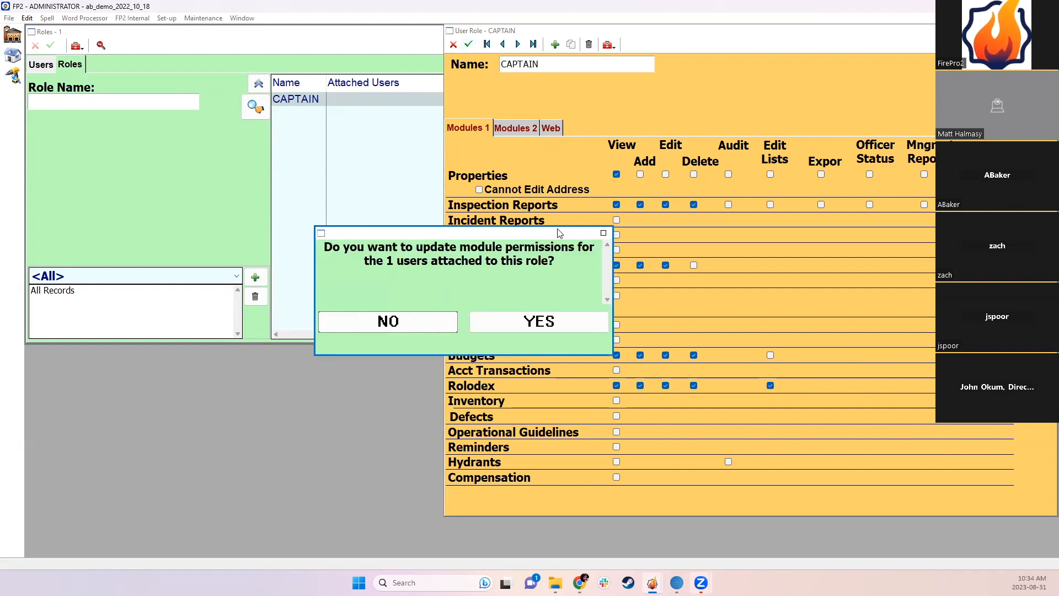
click(522, 322)
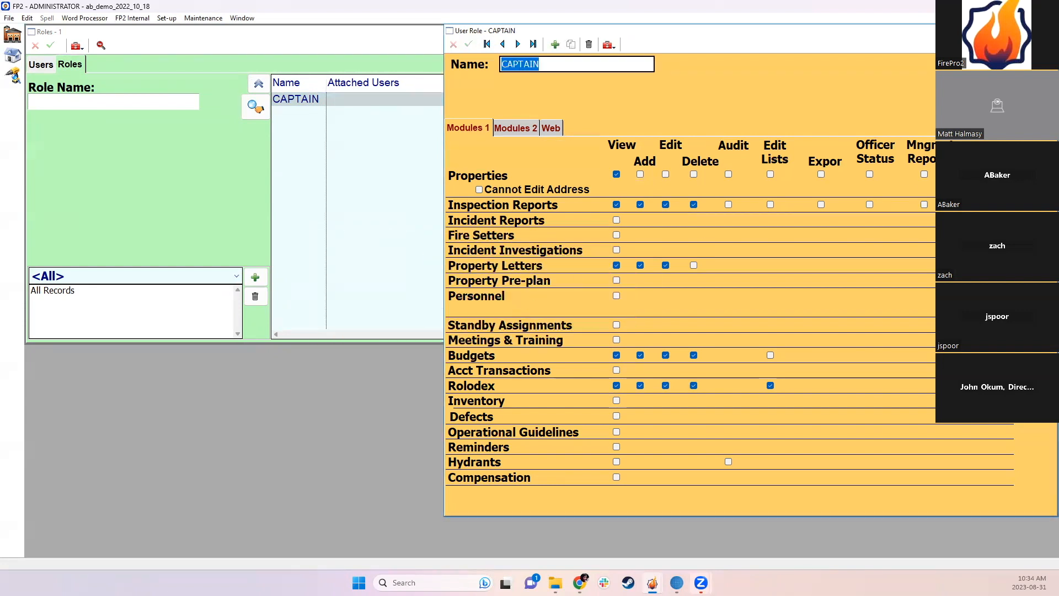
click(1048, 31)
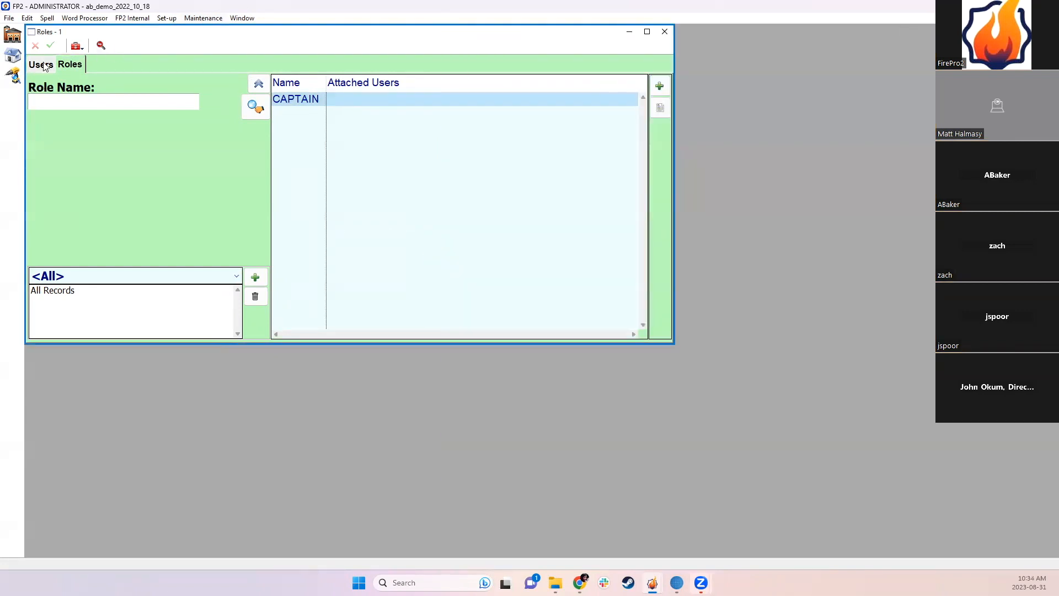
Step: Open the battalion chief's record and confirm the Rolodex permissions on Modules 1
click(44, 65)
double_click(322, 126)
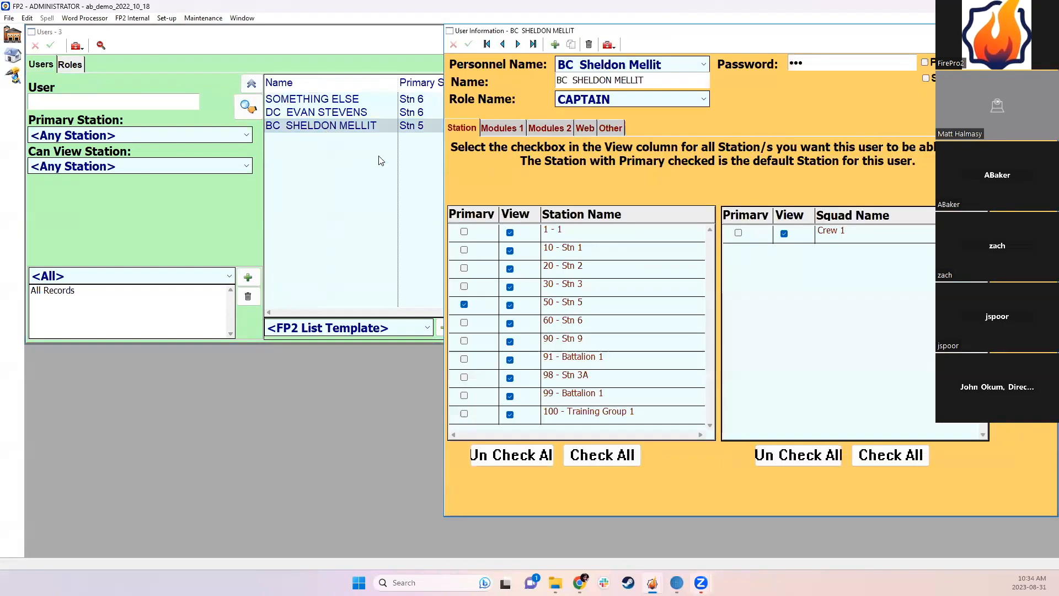
click(515, 129)
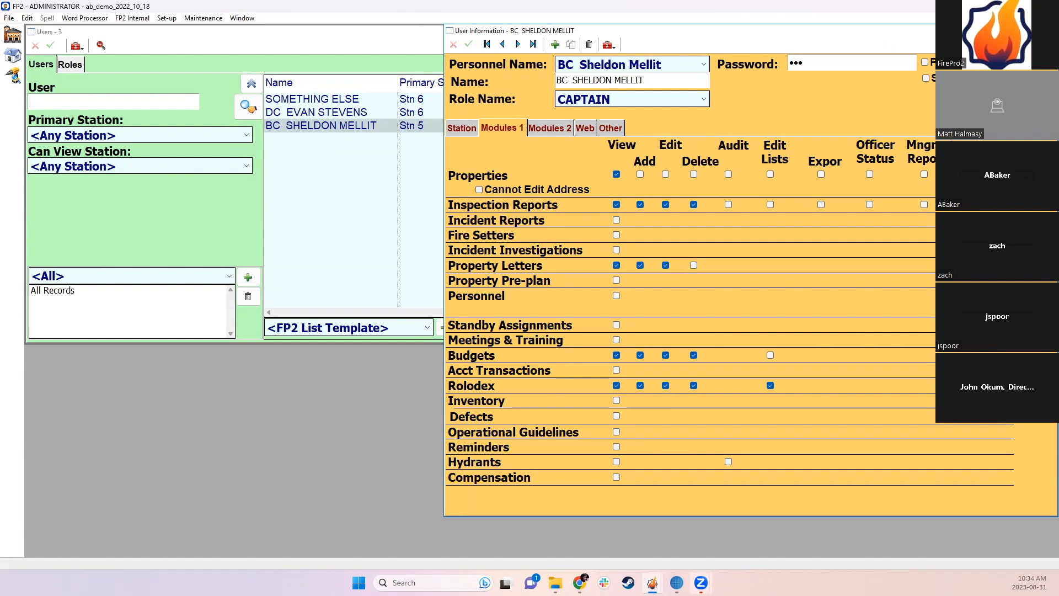
click(1049, 31)
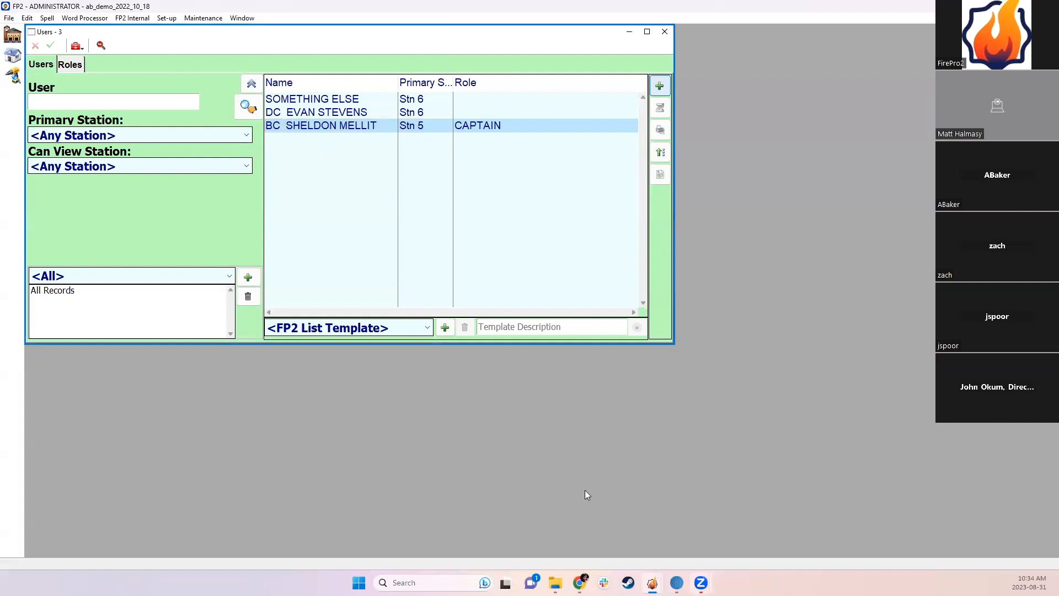
Step: Close the Users window, returning to the empty main workspace
mouse_move(579, 582)
click(683, 534)
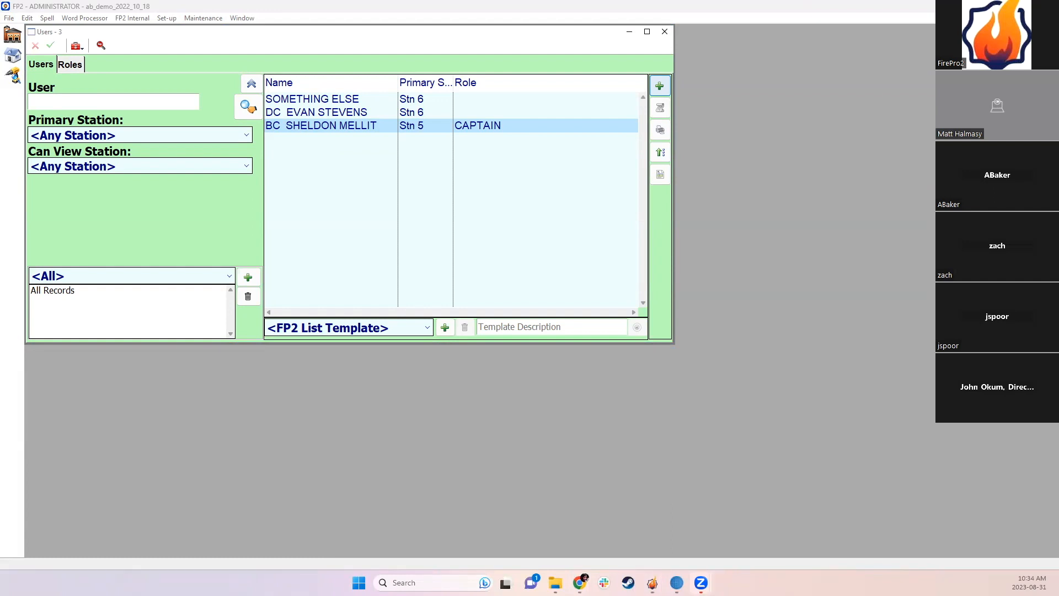
click(665, 35)
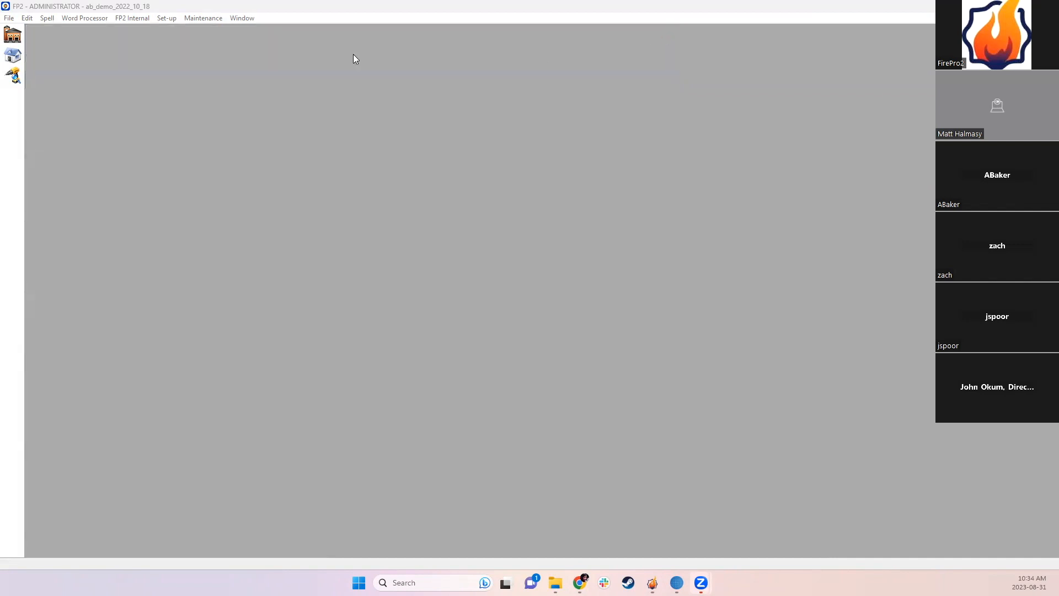
click(9, 19)
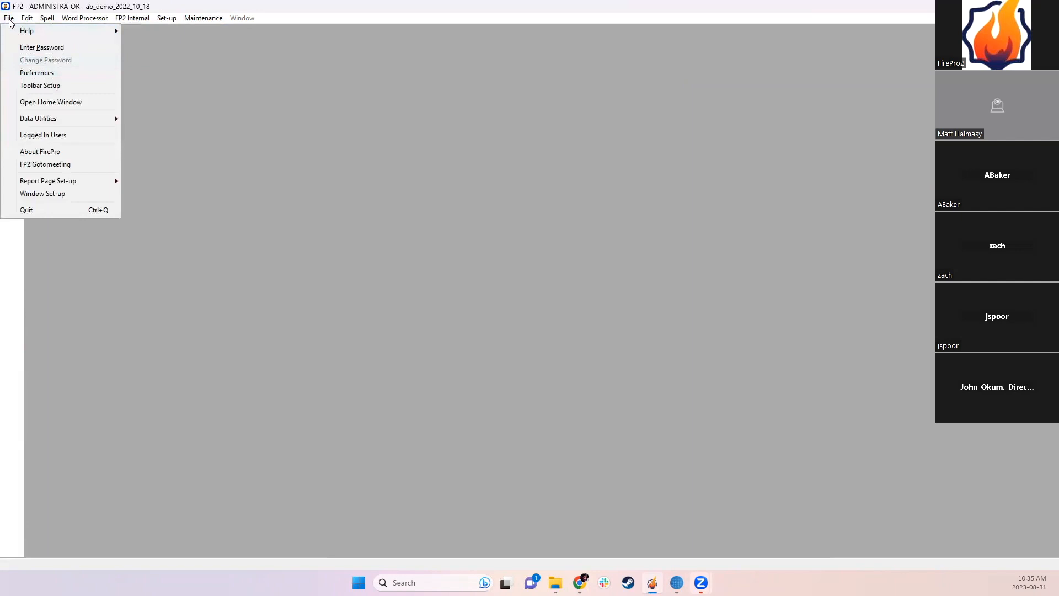
Step: Open Preferences and set Incidents to show automatically after login
click(50, 74)
drag(669, 33, 554, 50)
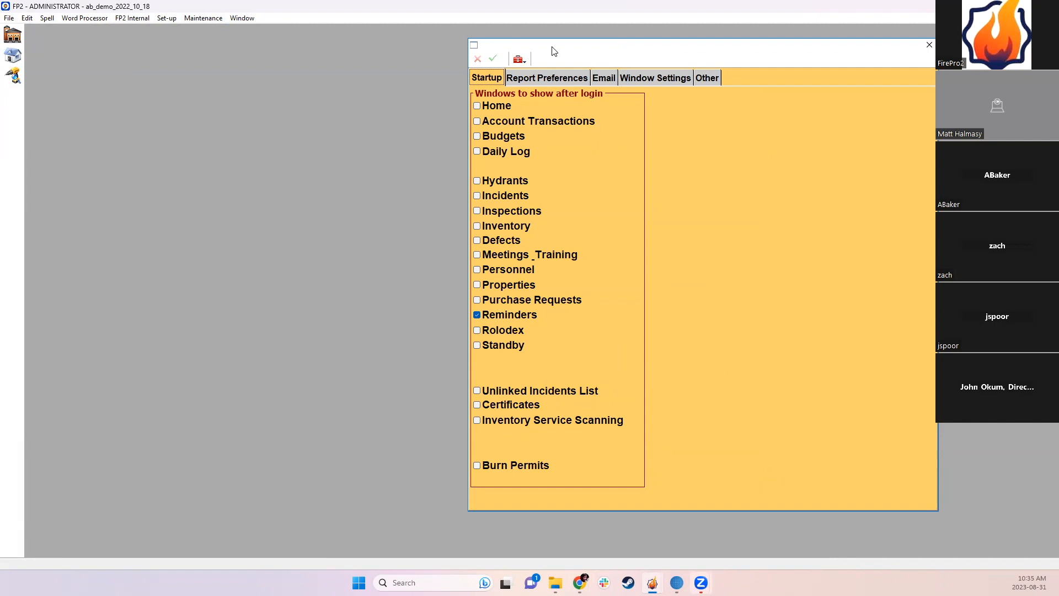
click(479, 195)
Step: Review report margins and email settings, keep window scaling at Large, and open Window Design
click(536, 79)
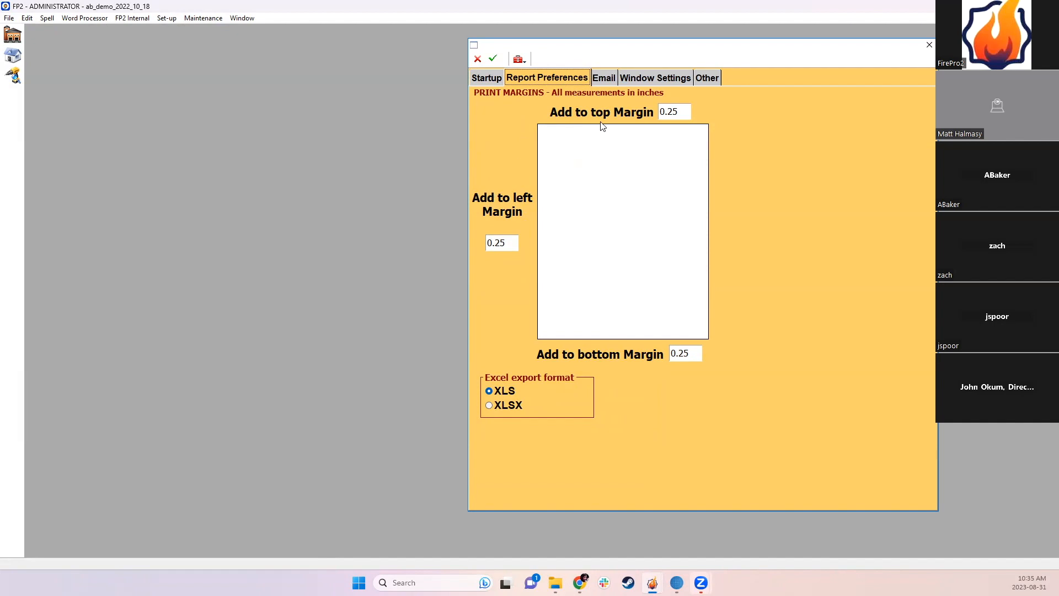
click(604, 76)
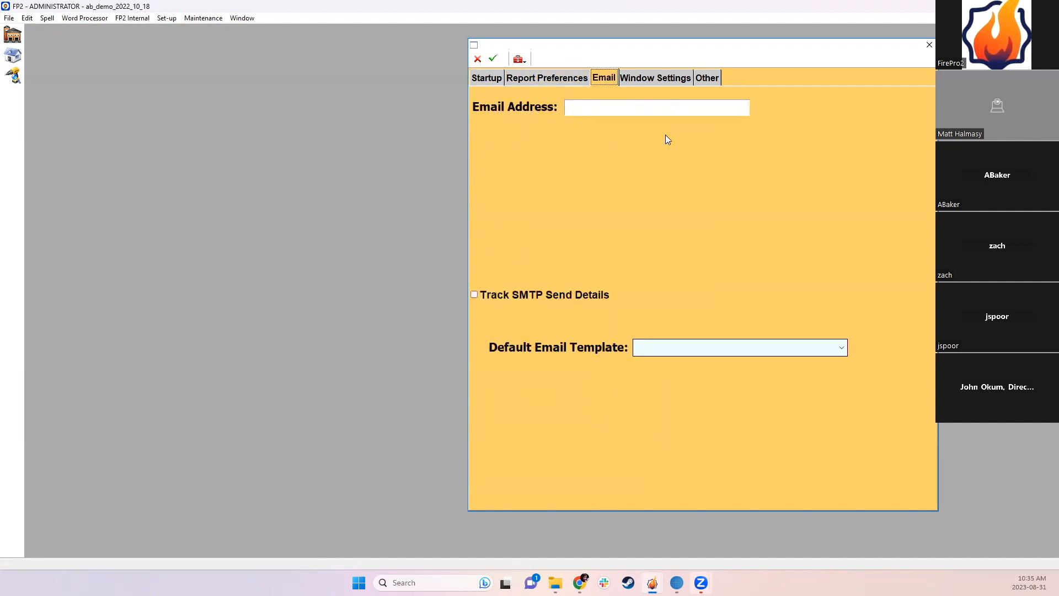
click(660, 79)
click(554, 123)
click(553, 131)
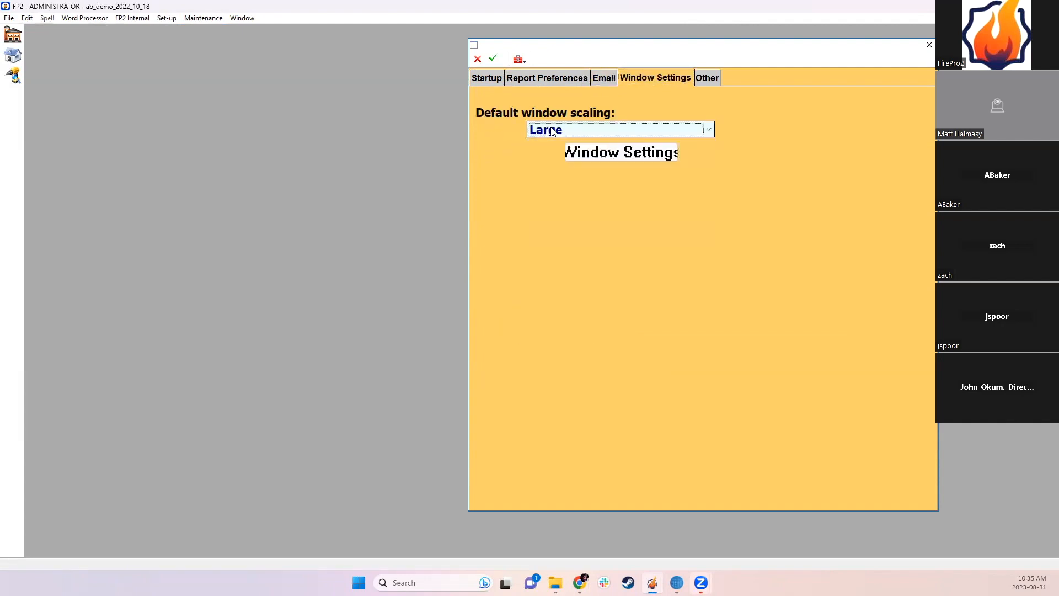
click(603, 155)
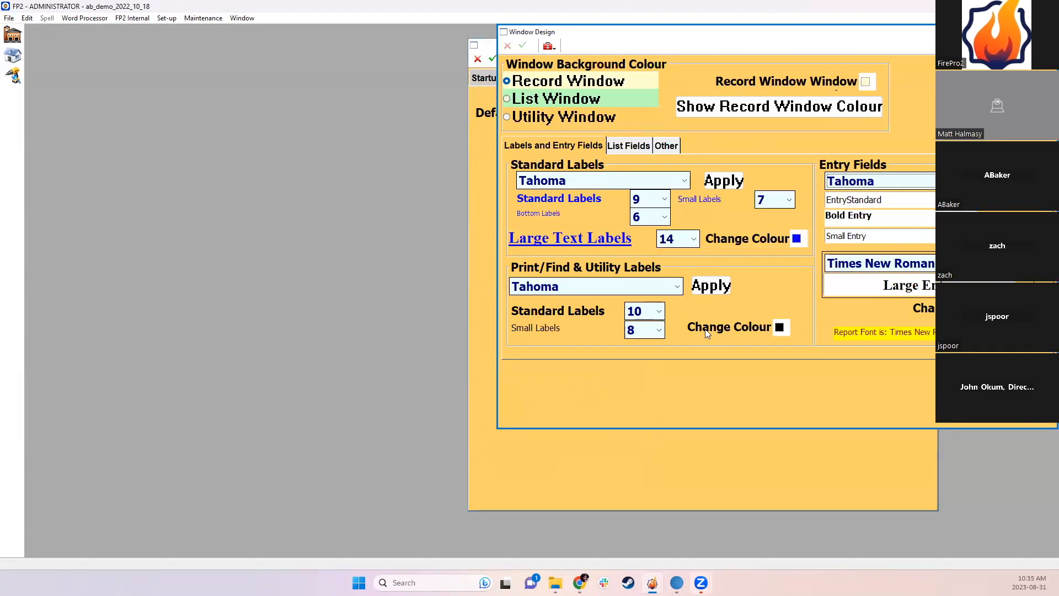
Step: Look through the Window Design font settings for labels, list fields, and checkboxes/tabs/buttons
click(625, 147)
click(665, 147)
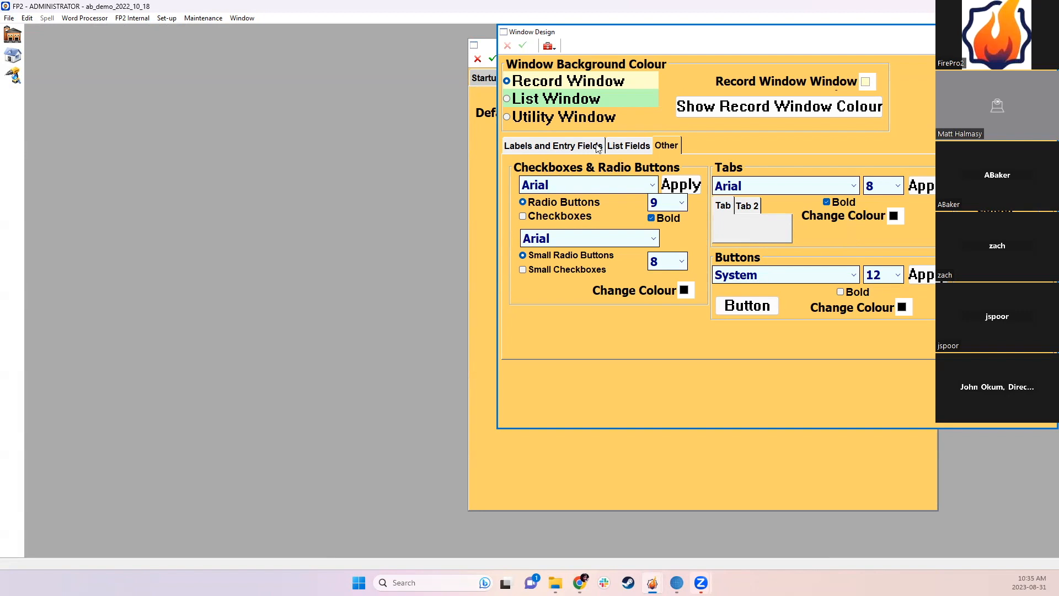
click(578, 146)
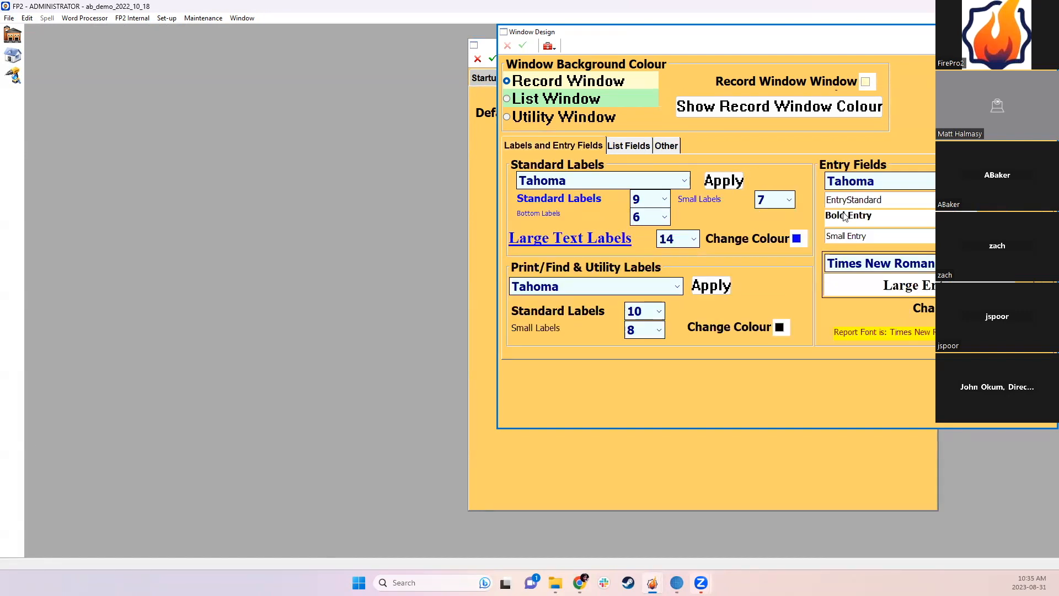
click(632, 146)
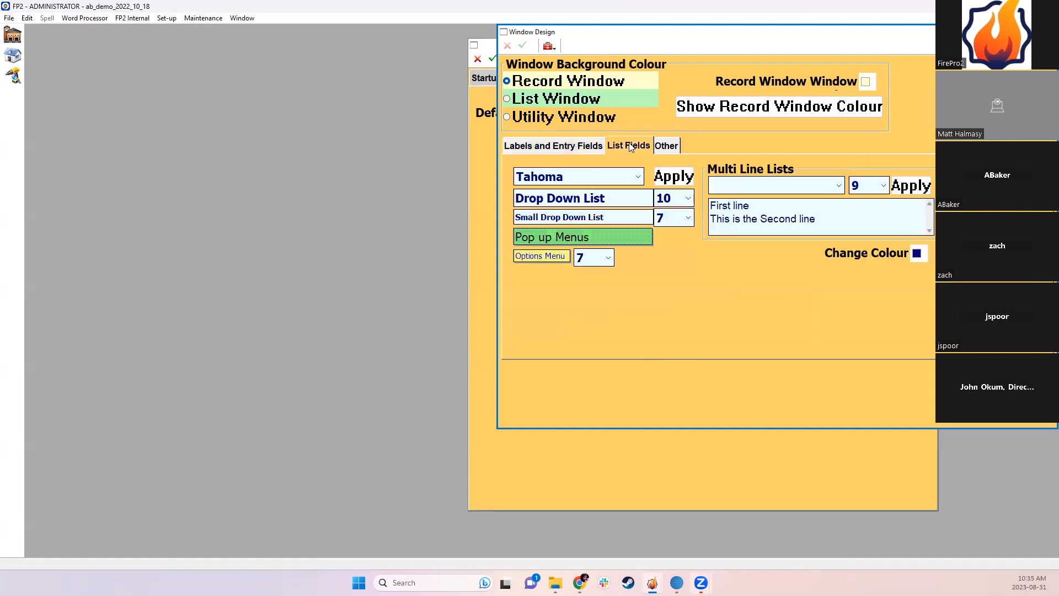
click(656, 145)
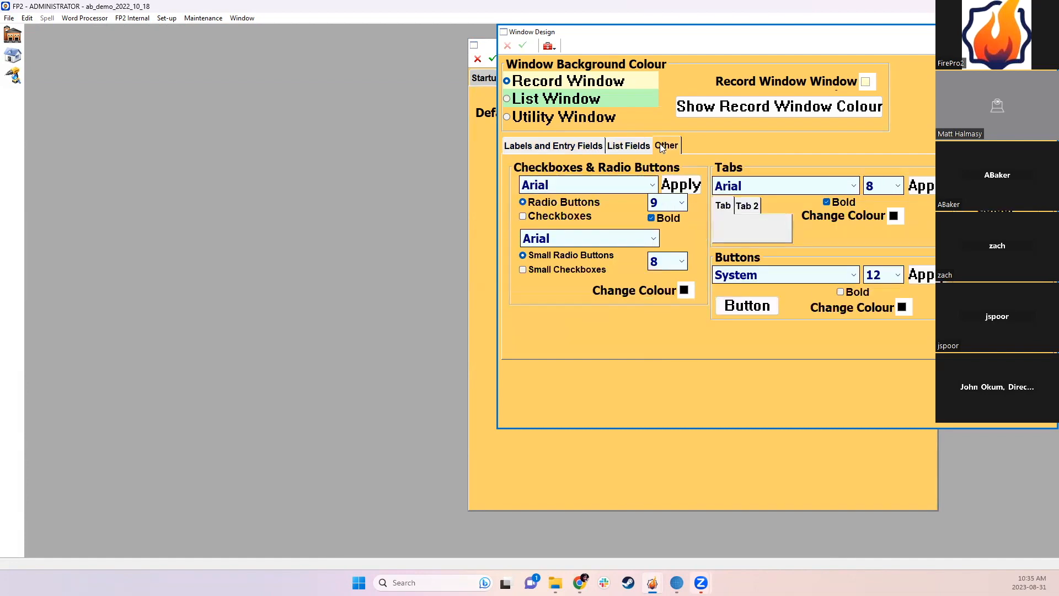
Step: Set and apply button font size 10, after briefly trying size 11
click(881, 278)
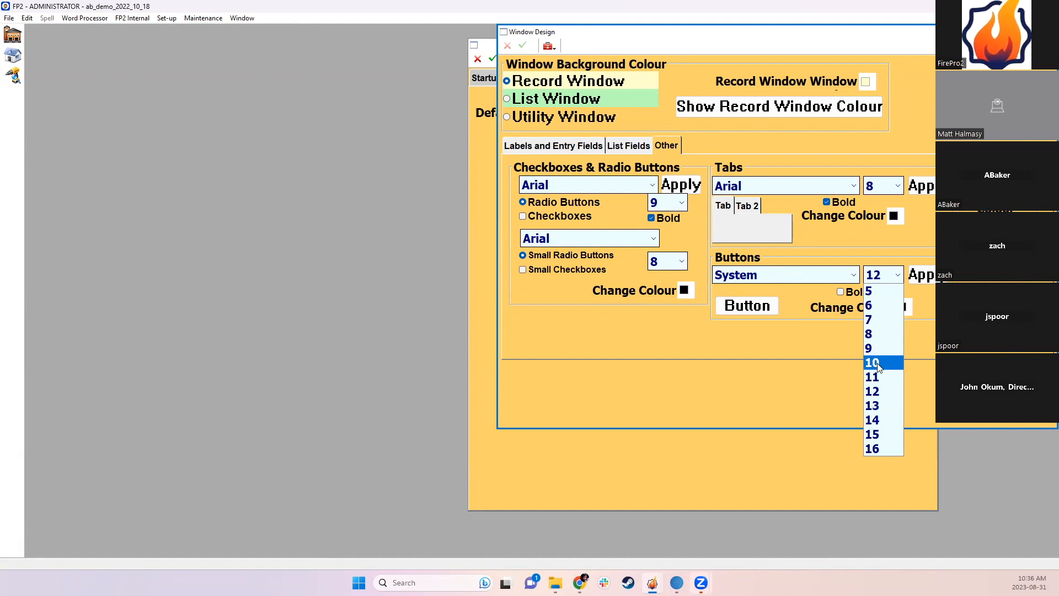
click(882, 364)
click(928, 275)
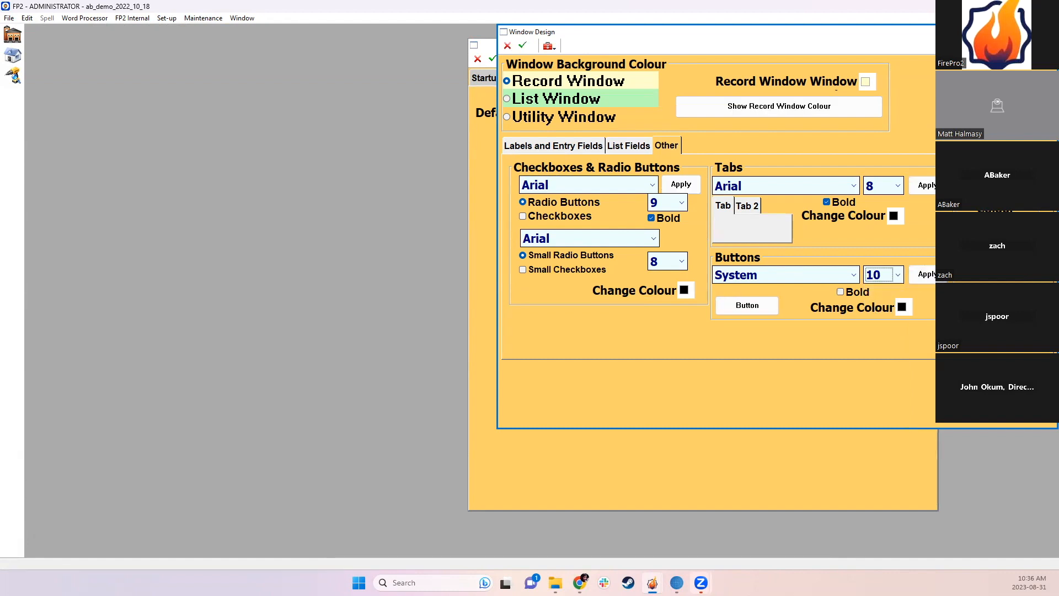
click(897, 281)
click(882, 377)
click(924, 279)
click(883, 275)
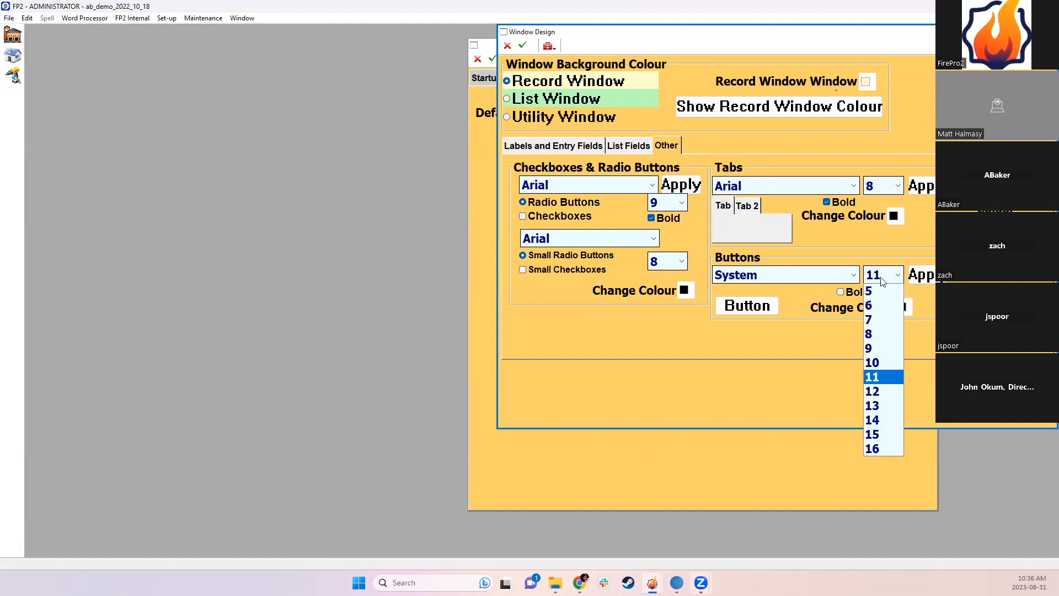
click(878, 358)
click(924, 275)
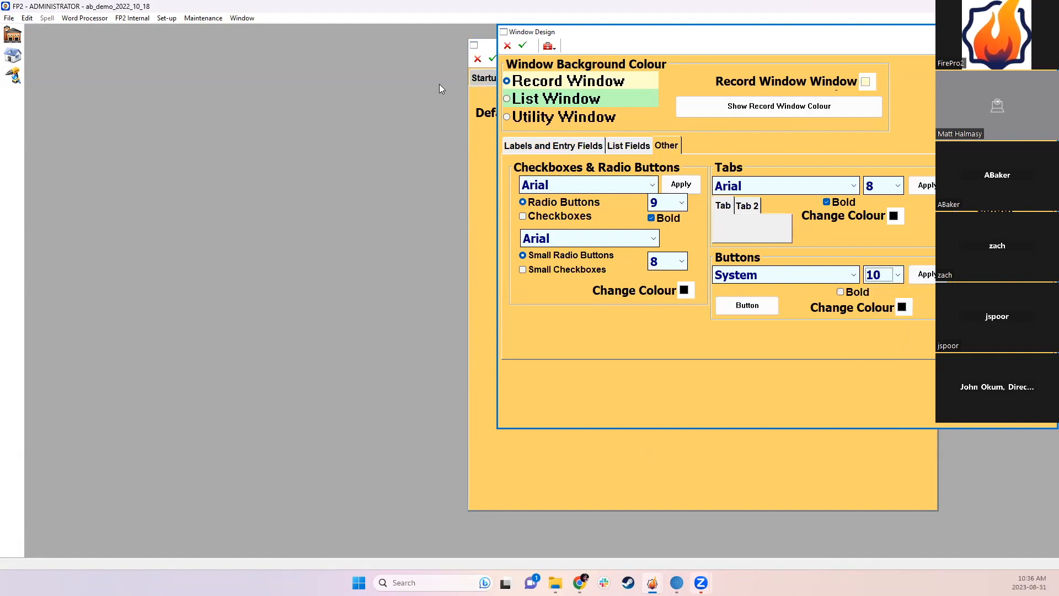
Step: Save and close Window Design, then save the preferences
click(522, 44)
click(1050, 32)
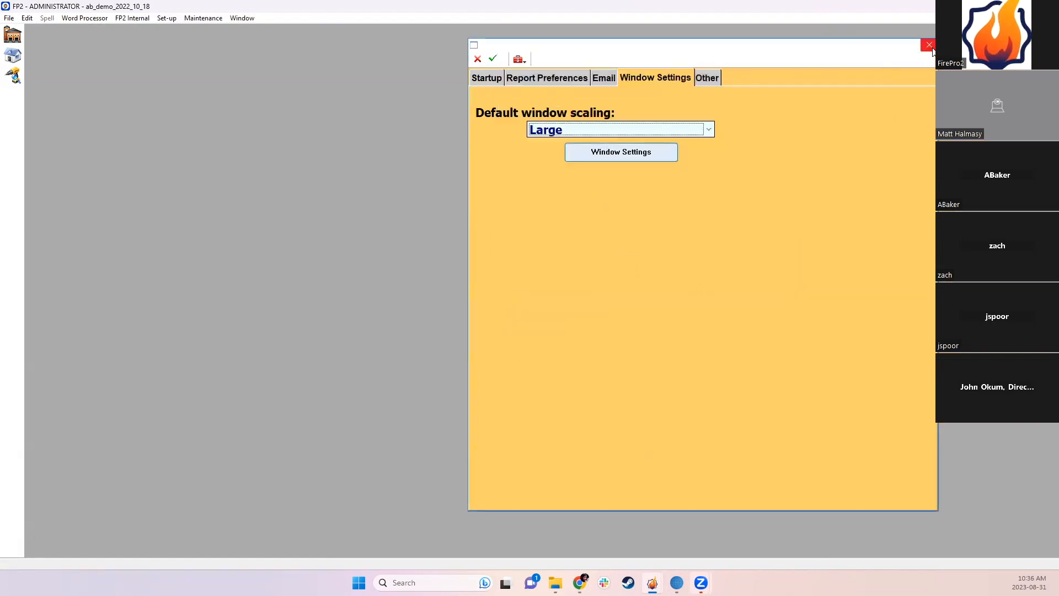
click(491, 60)
Step: Close preferences and search Properties with saved list <None> to list every property
click(928, 45)
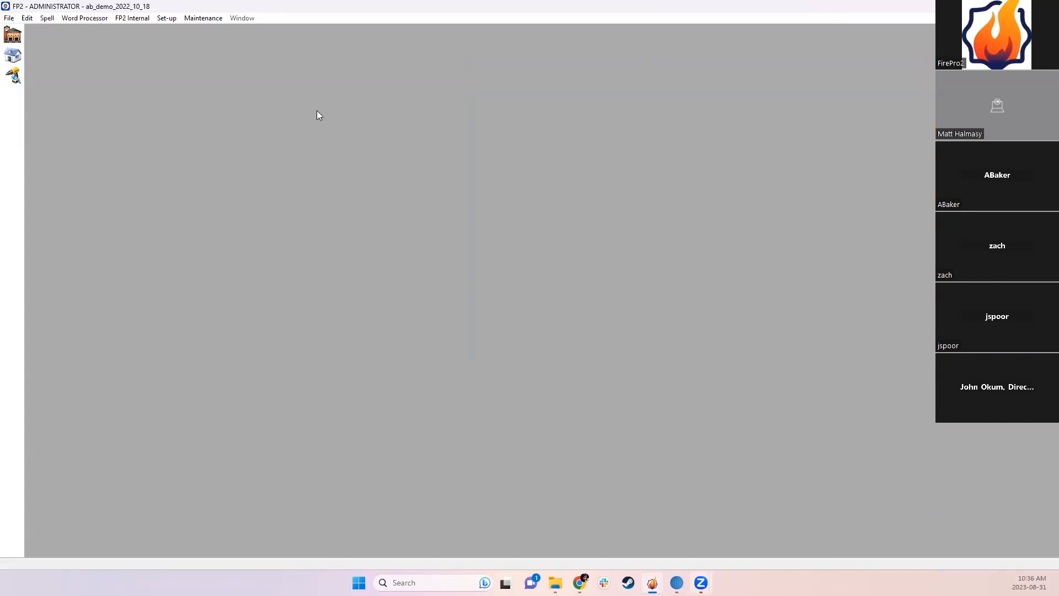
click(13, 55)
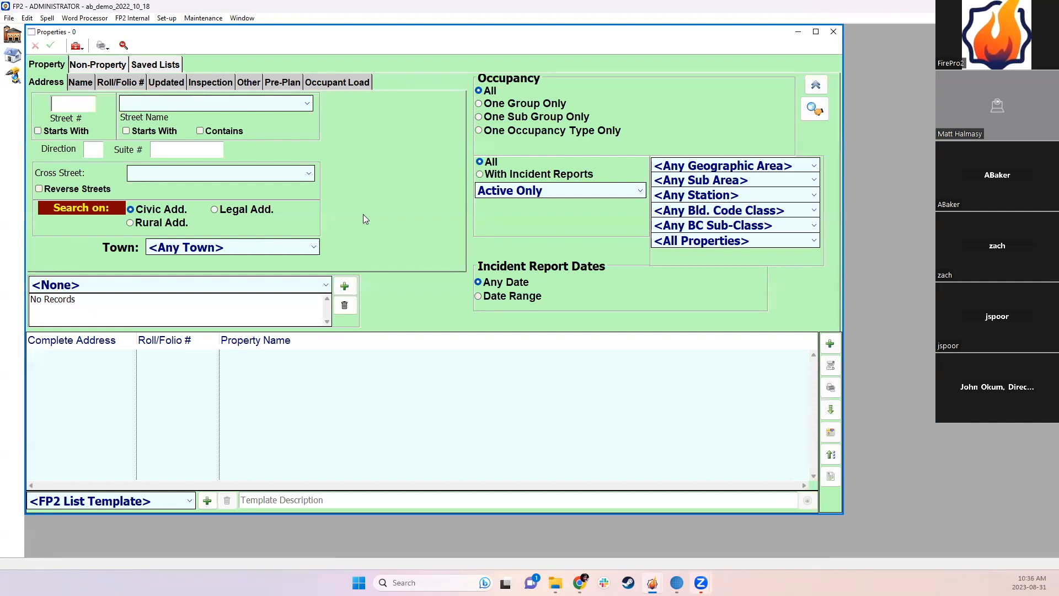
click(243, 285)
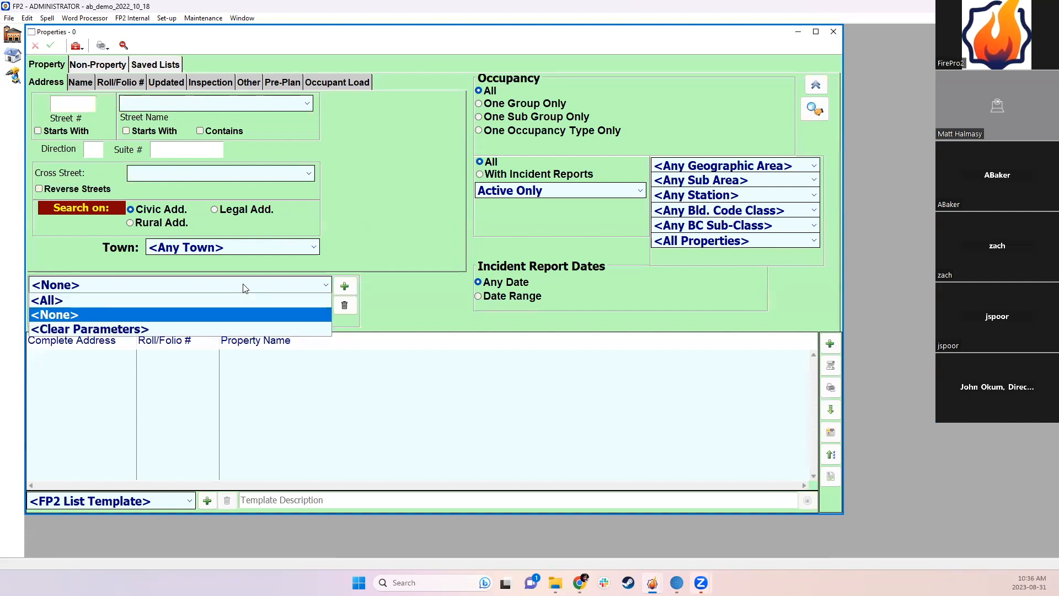
click(213, 313)
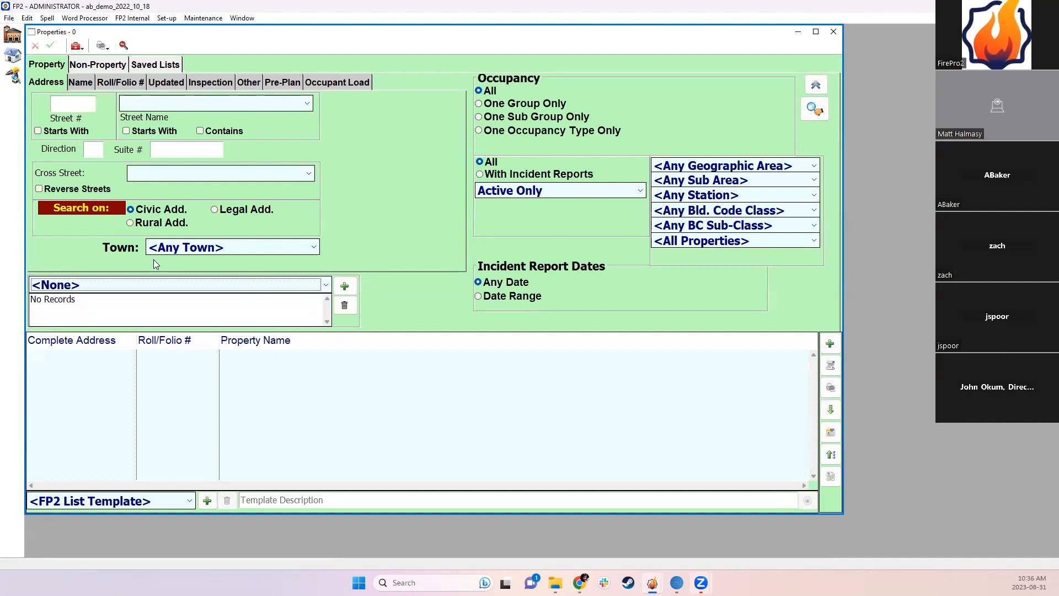
click(826, 115)
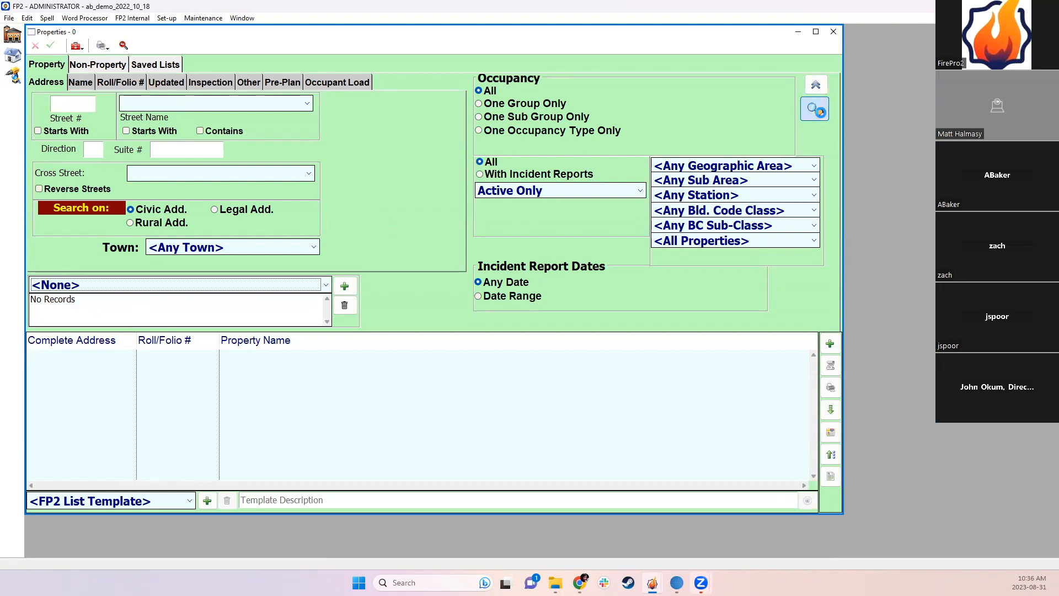
Step: Add the Updated Date and Last Inspection Status columns, widening Updated Date to show times
right_click(308, 338)
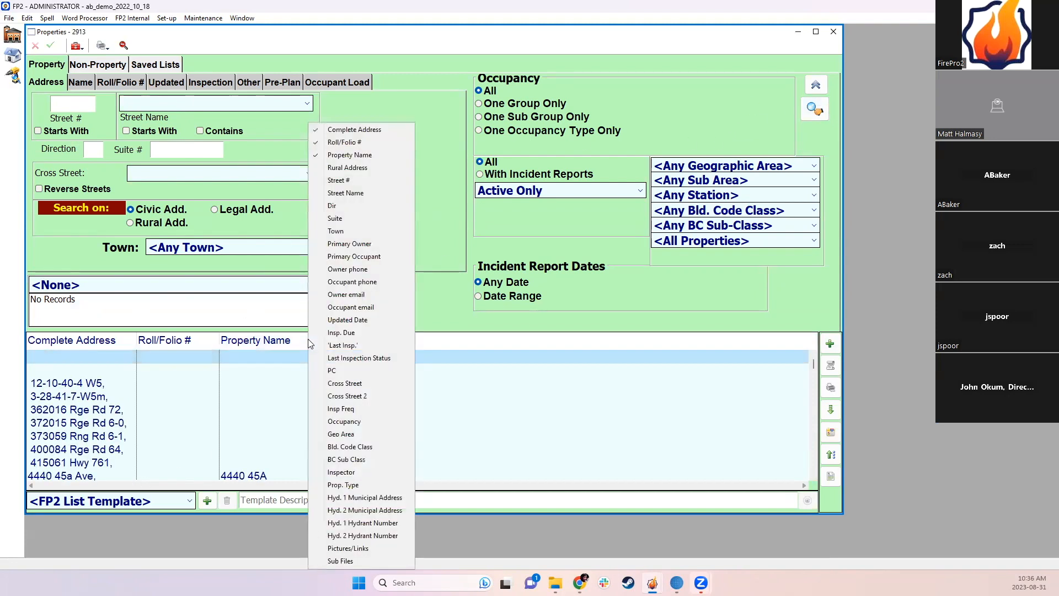
click(347, 320)
right_click(446, 338)
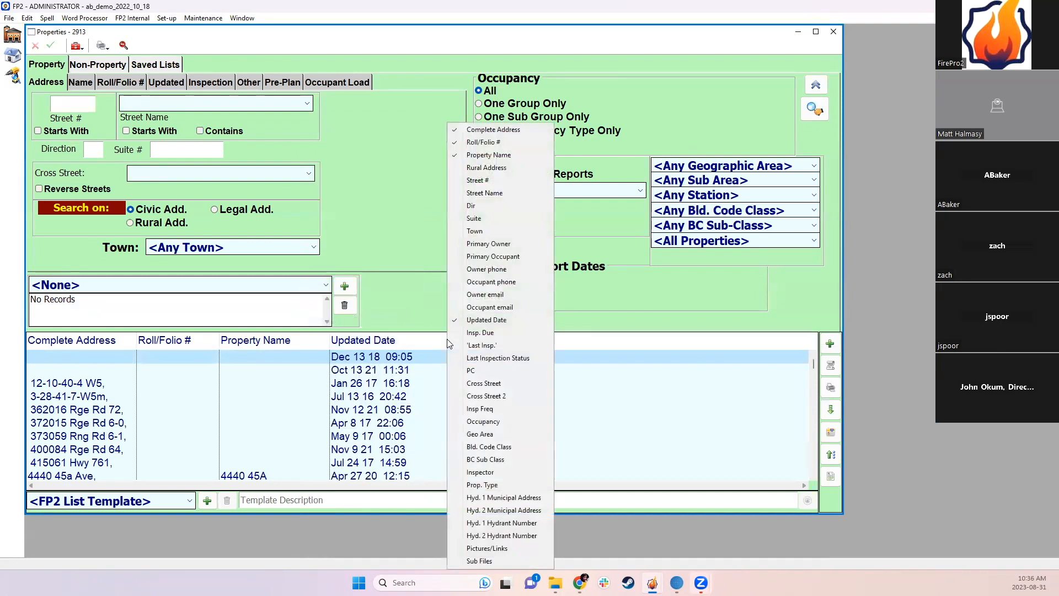
click(497, 358)
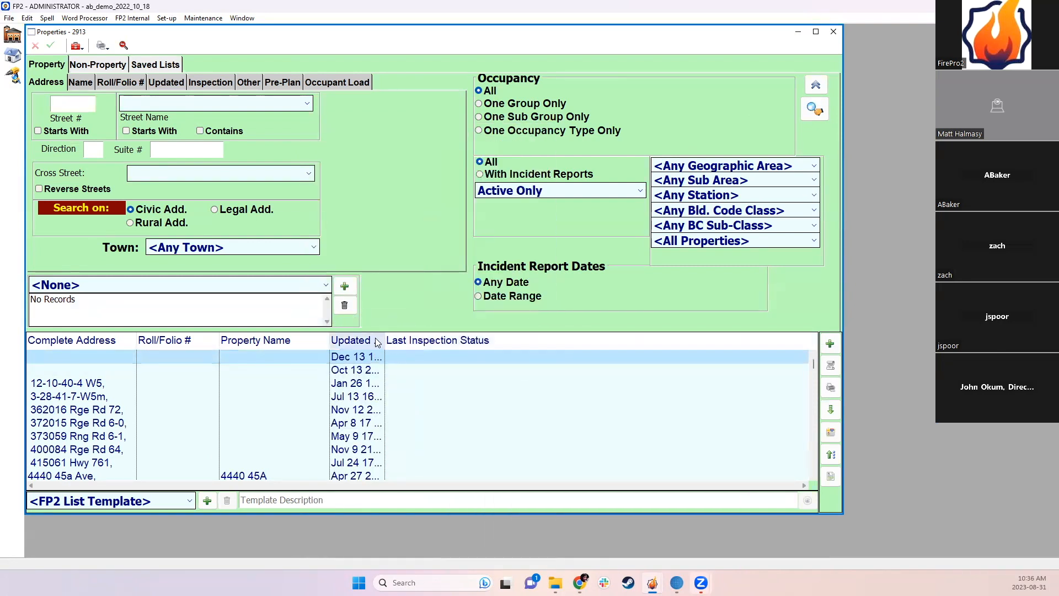
drag(384, 342, 459, 341)
Step: Look over the property row actions and search options, then close the property list
right_click(235, 423)
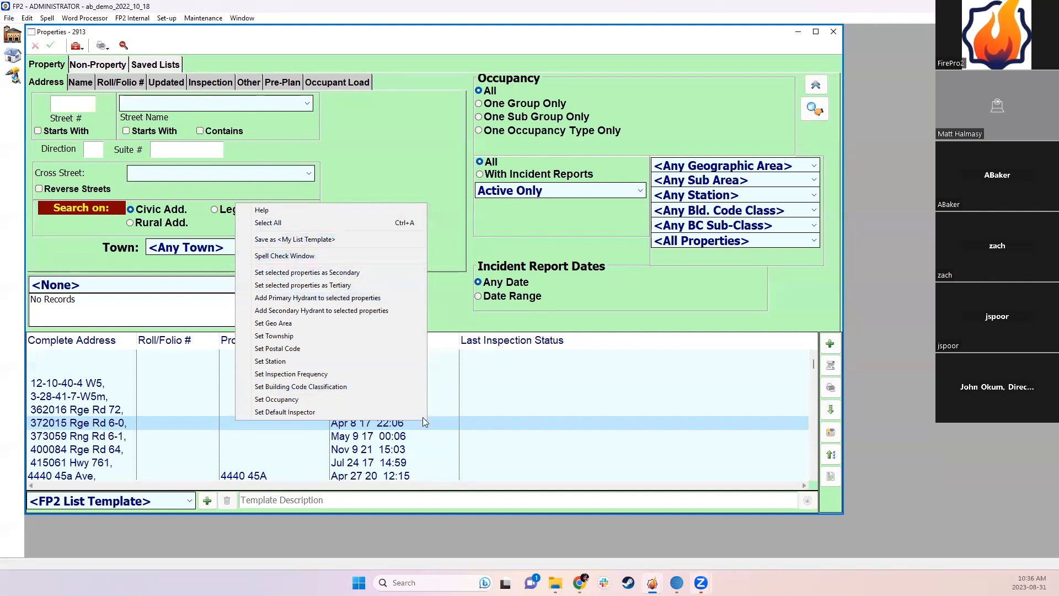
right_click(535, 402)
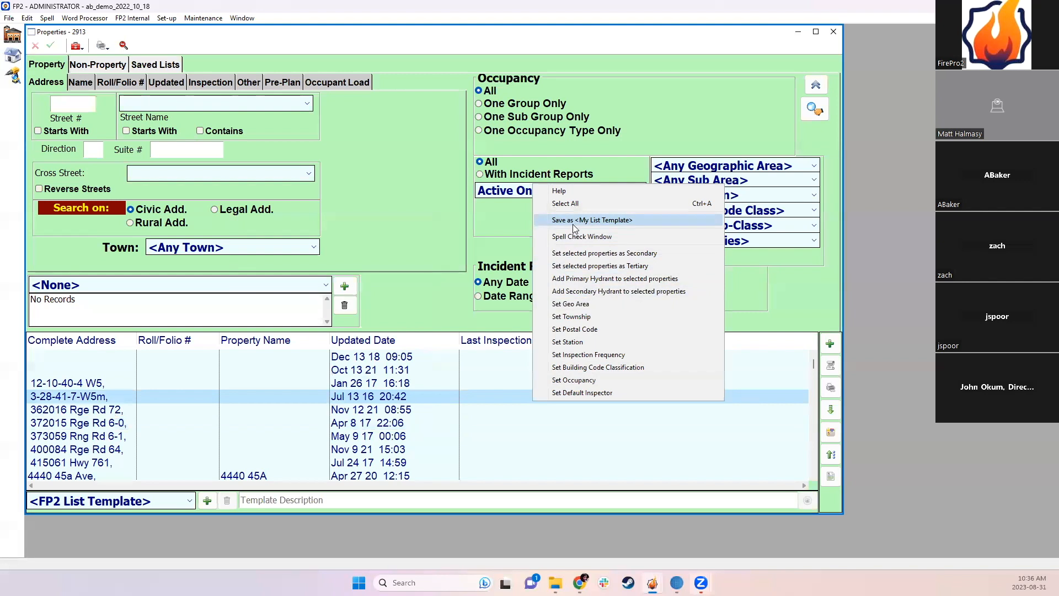
click(481, 236)
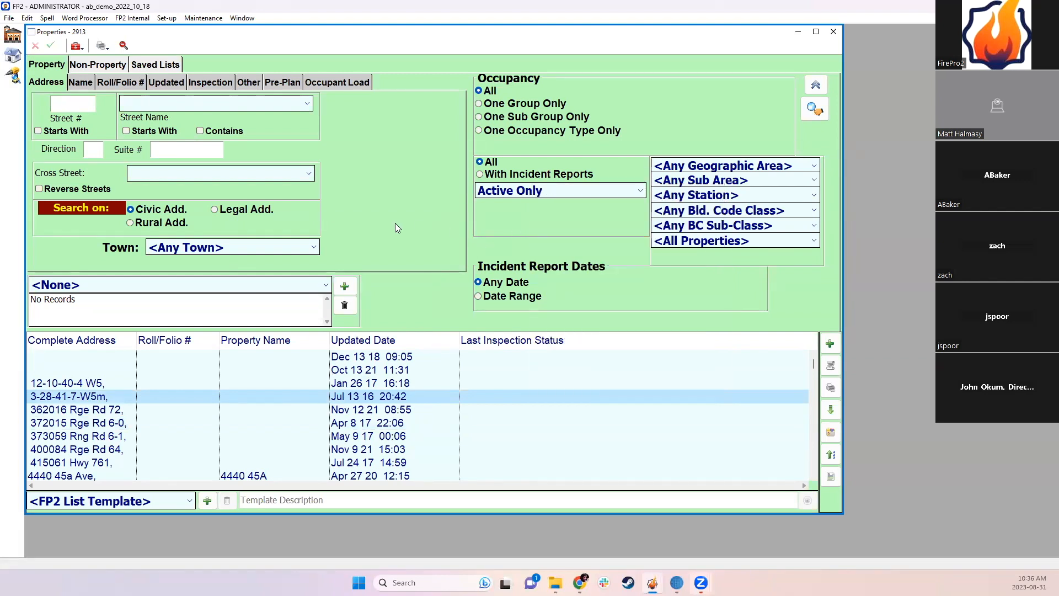
right_click(395, 224)
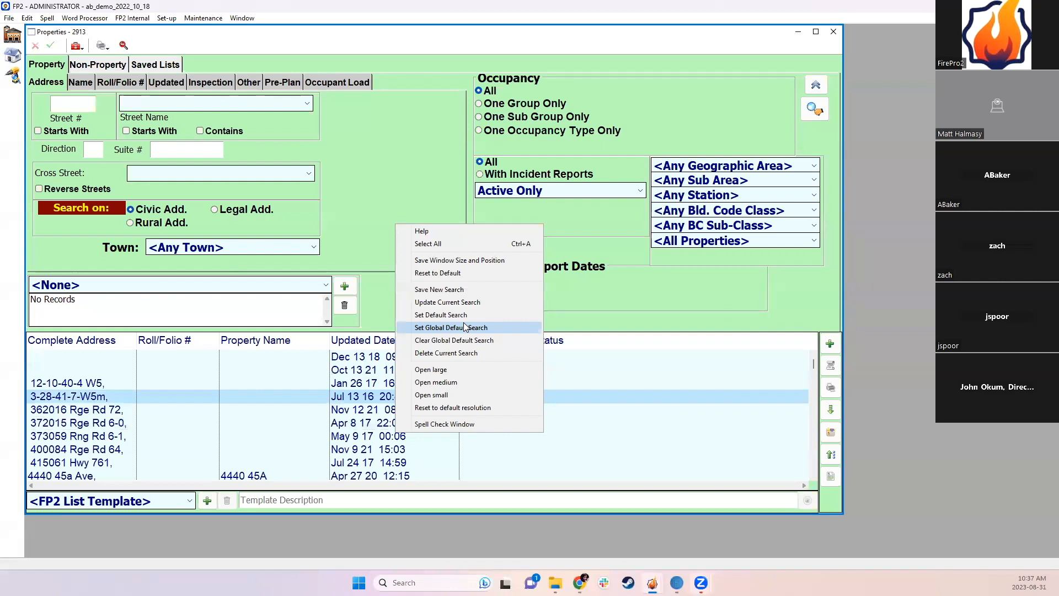
click(723, 133)
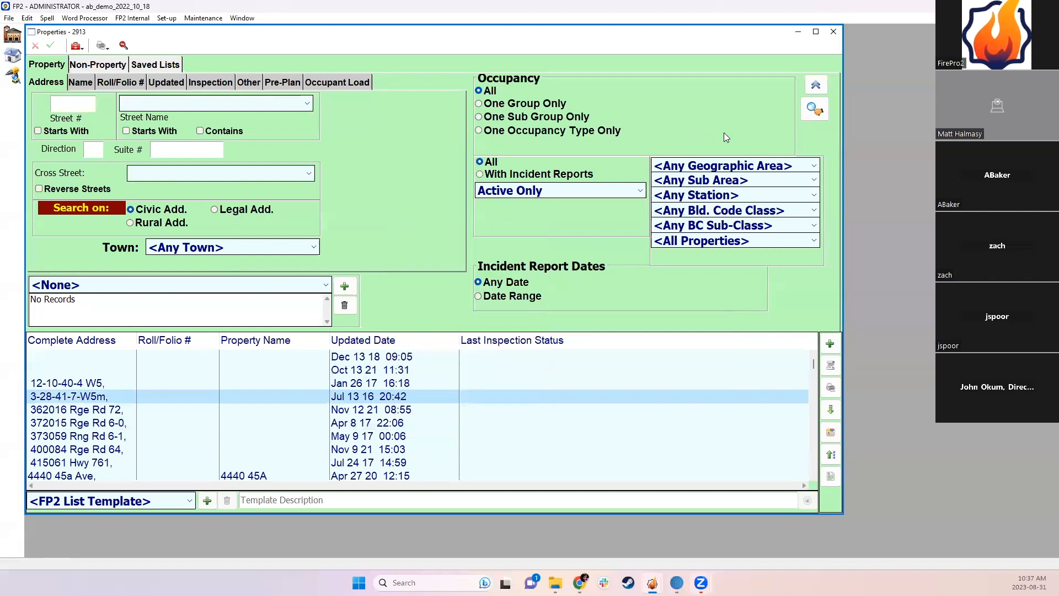
click(838, 34)
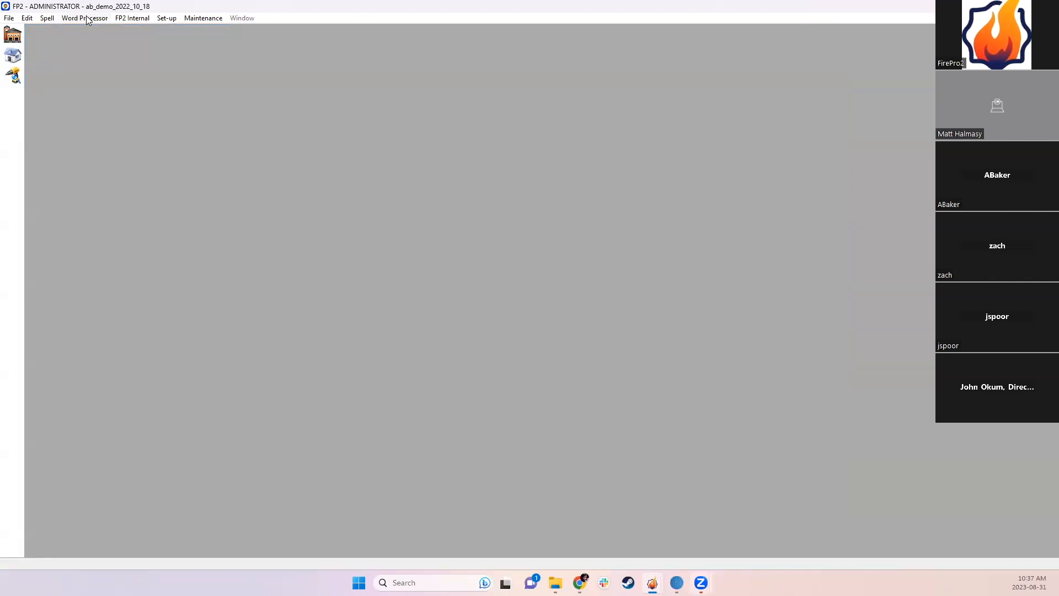
Step: Open the Home launcher, move it aside, and open the Set-up user options list
click(14, 35)
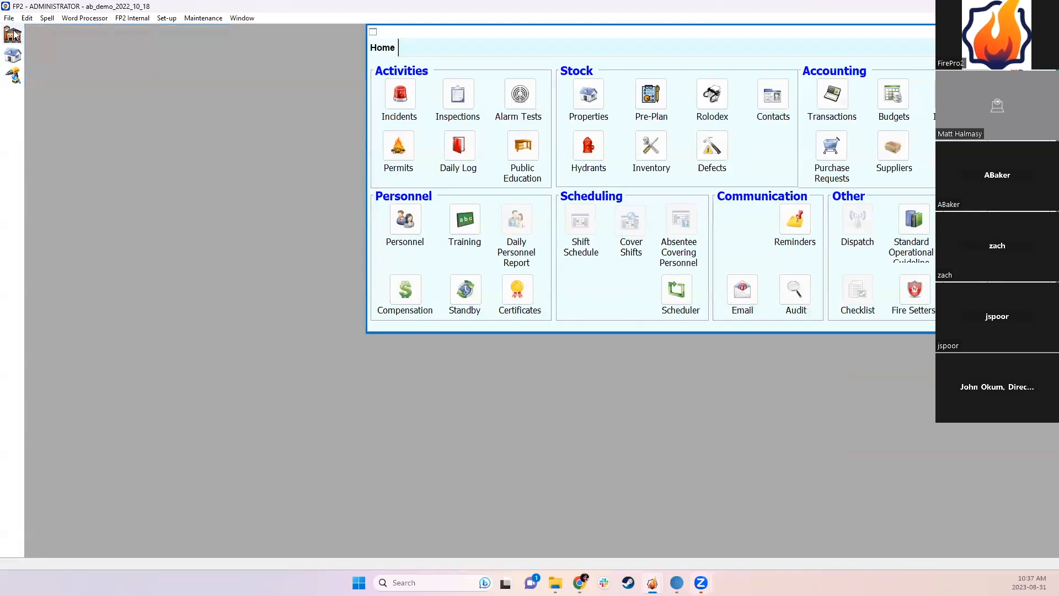
drag(560, 36, 475, 65)
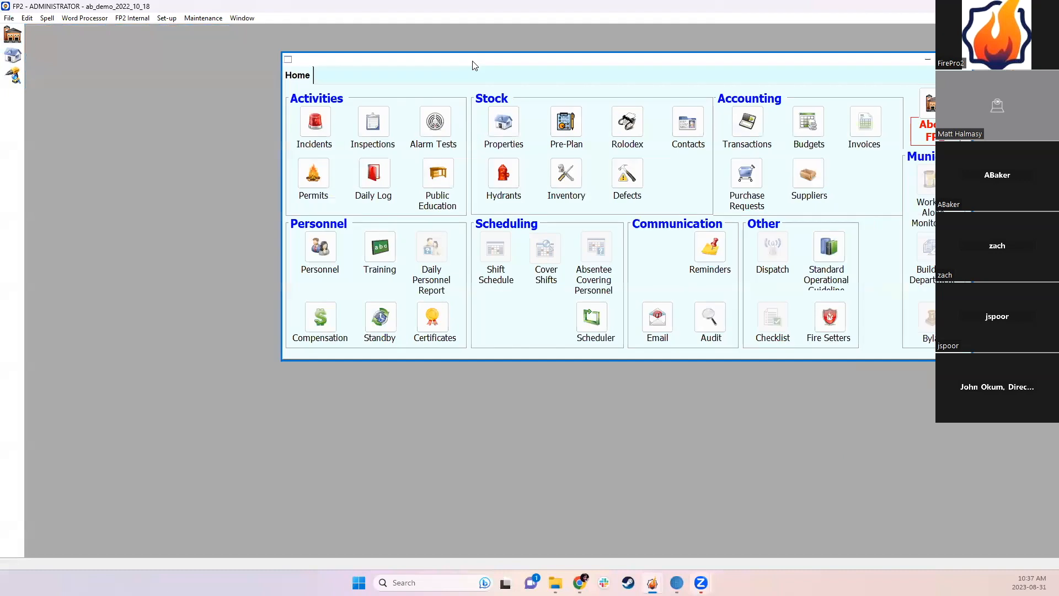
click(162, 21)
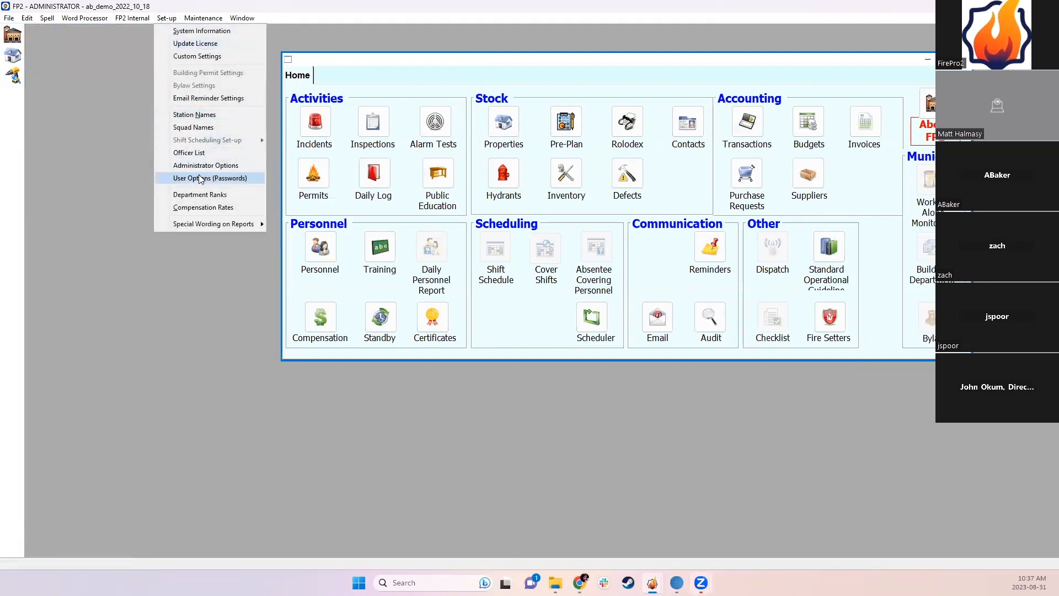
click(202, 178)
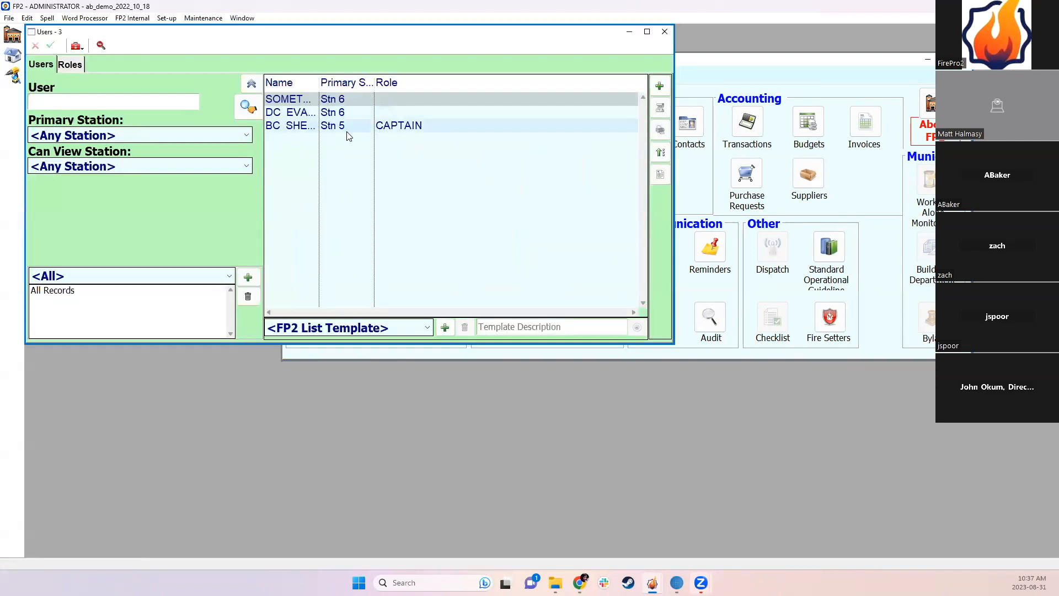
Step: Review the Stn 5 captain's Modules 1 permissions, close the details, and bring Home forward
click(305, 131)
double_click(305, 131)
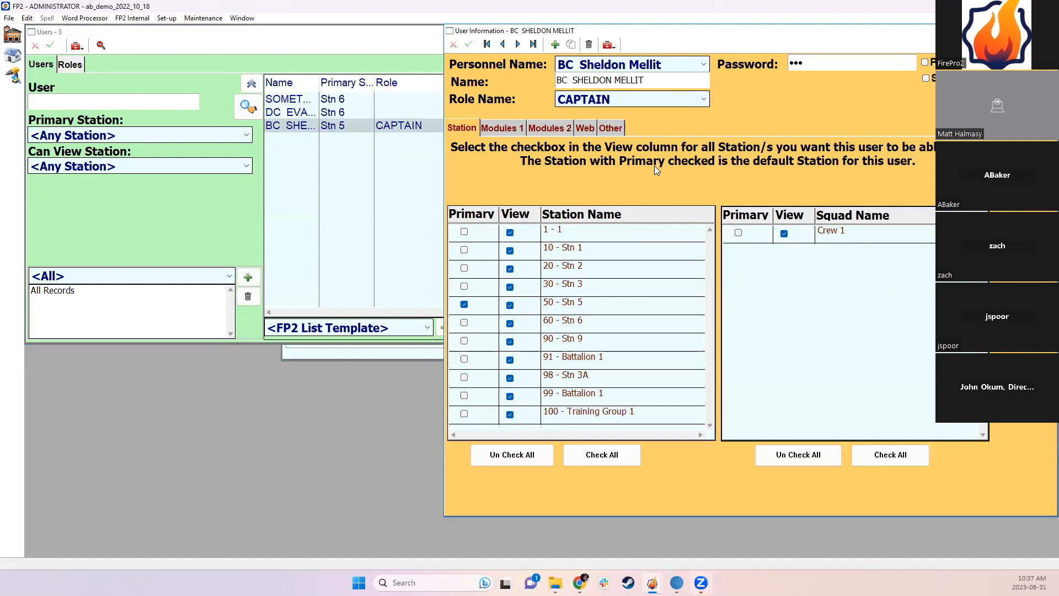
click(498, 129)
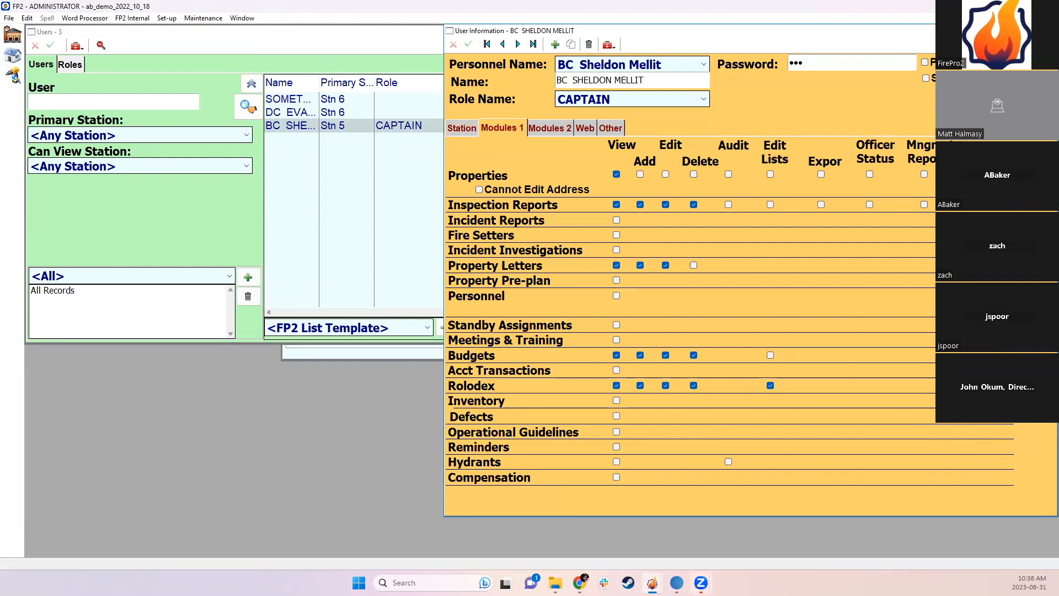
click(1047, 31)
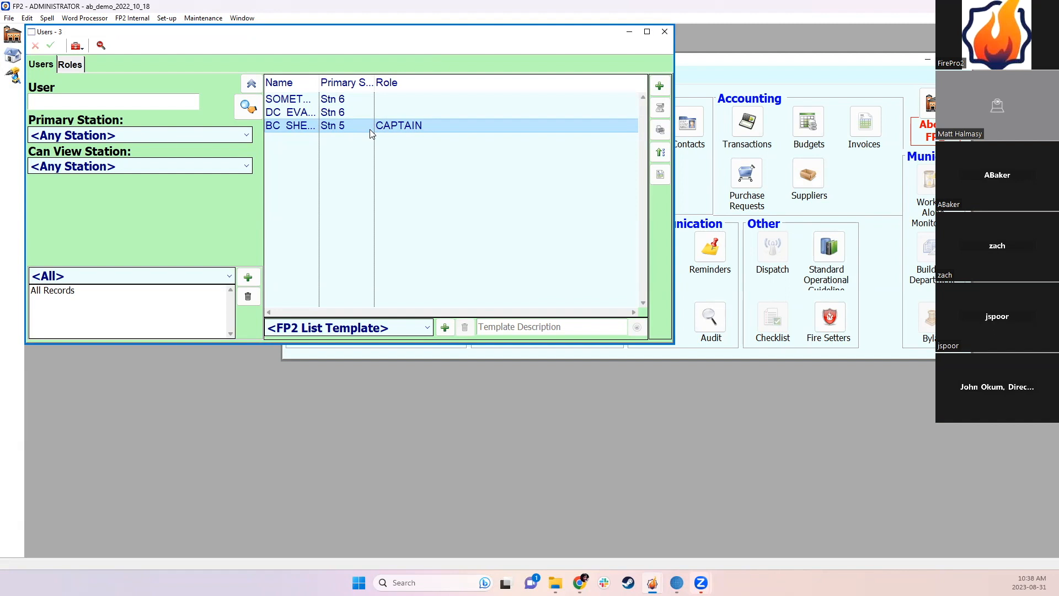
click(690, 178)
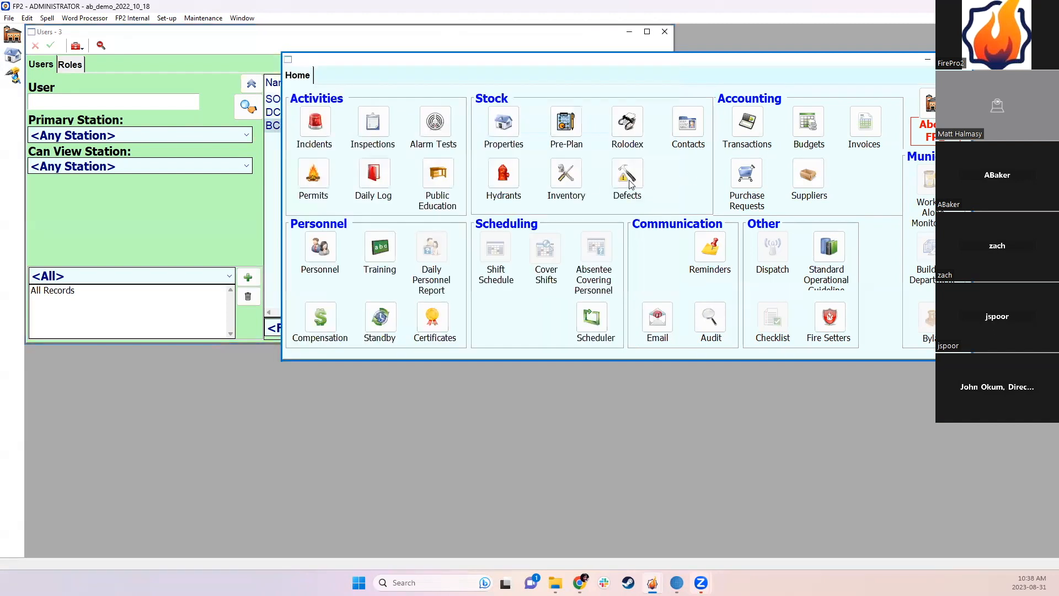
Step: Glance at the personnel list and captain's details, then view About FP2: version 2.229, 5 licences
click(319, 249)
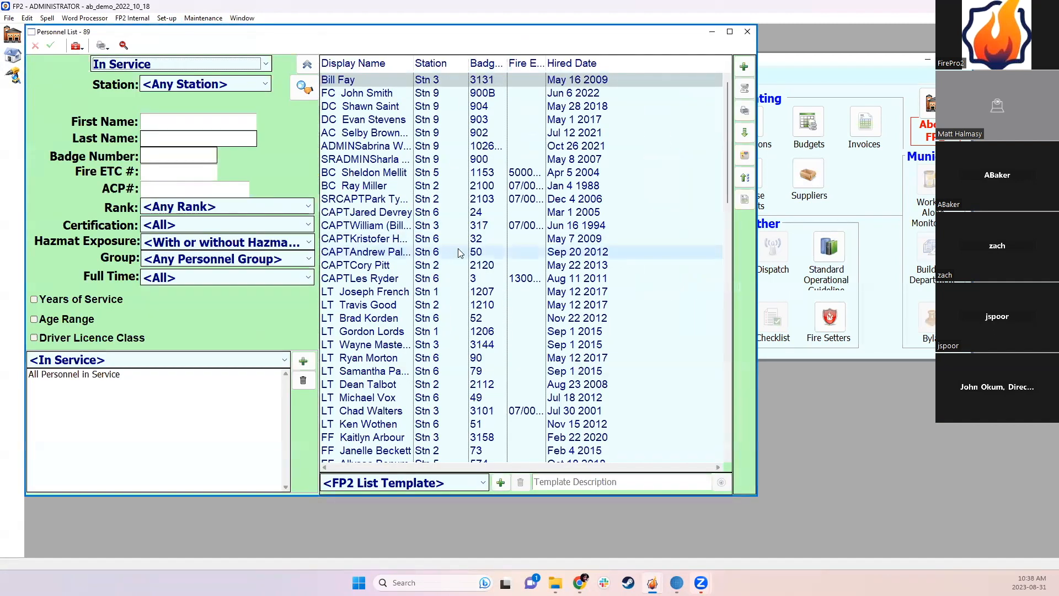
click(748, 31)
click(232, 229)
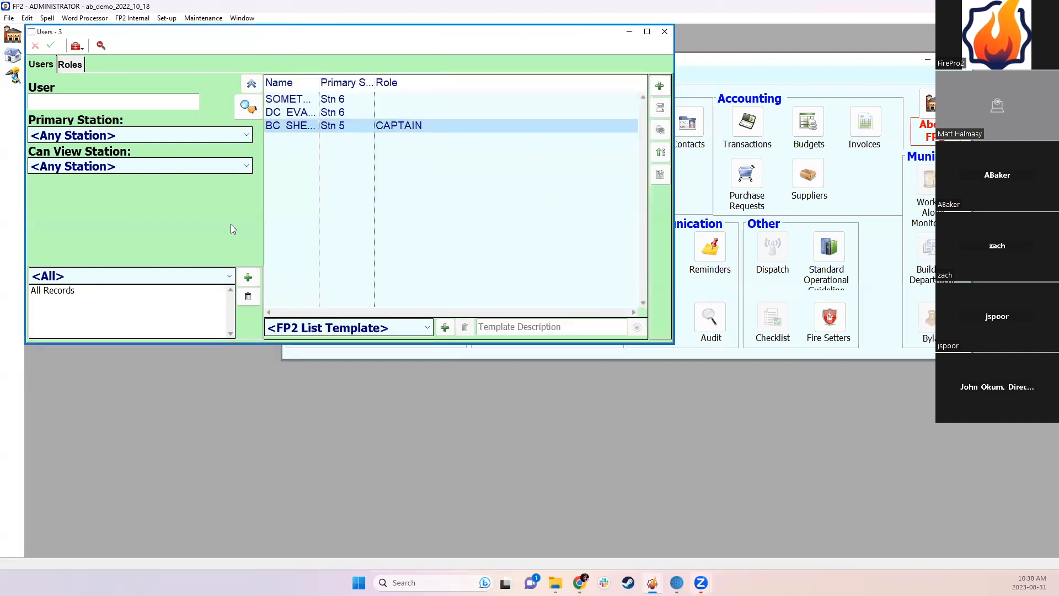
double_click(333, 129)
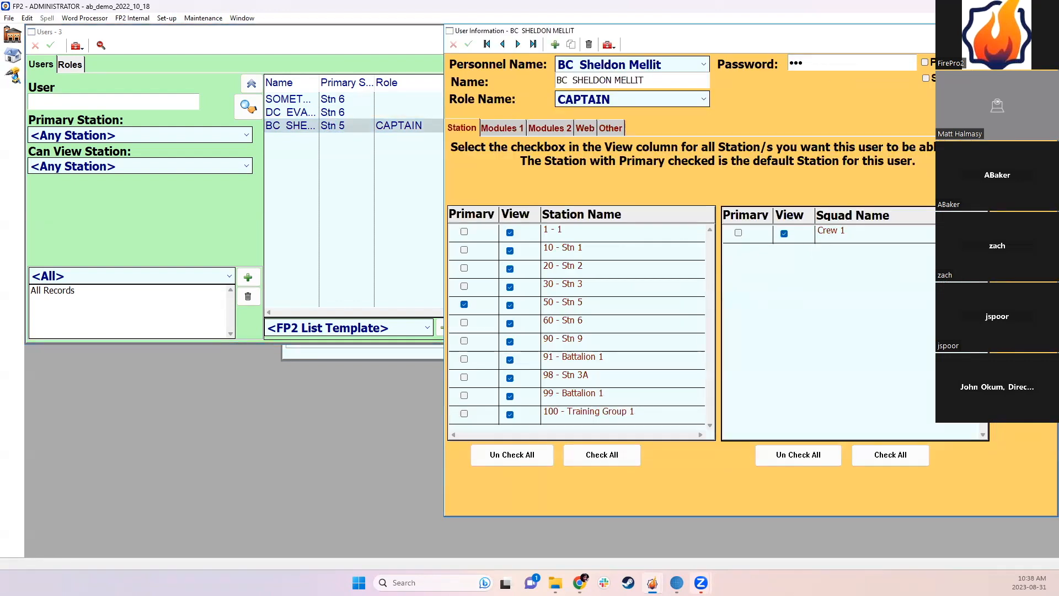
click(1048, 31)
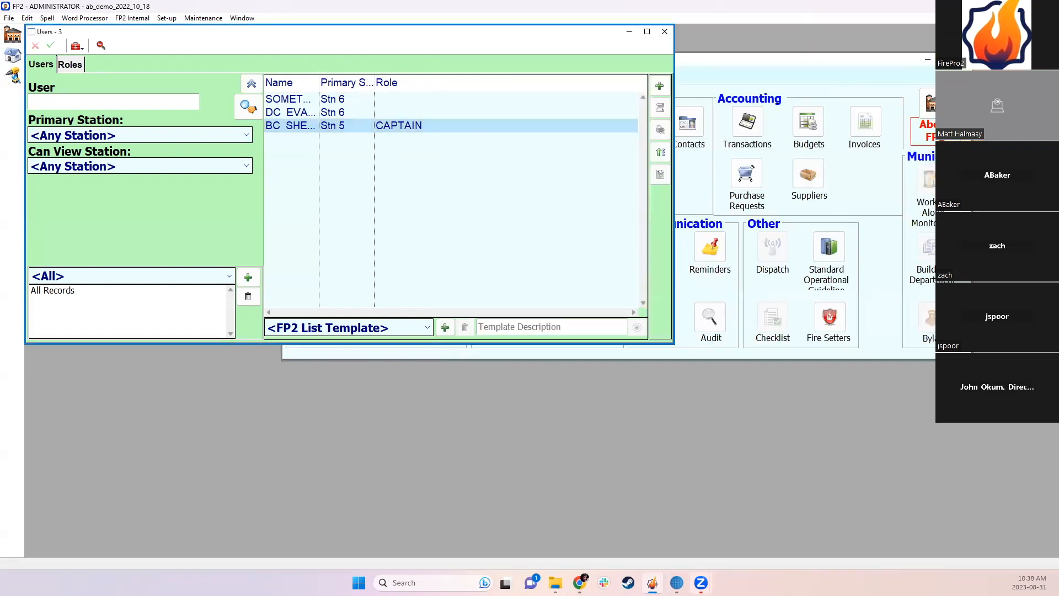
click(935, 104)
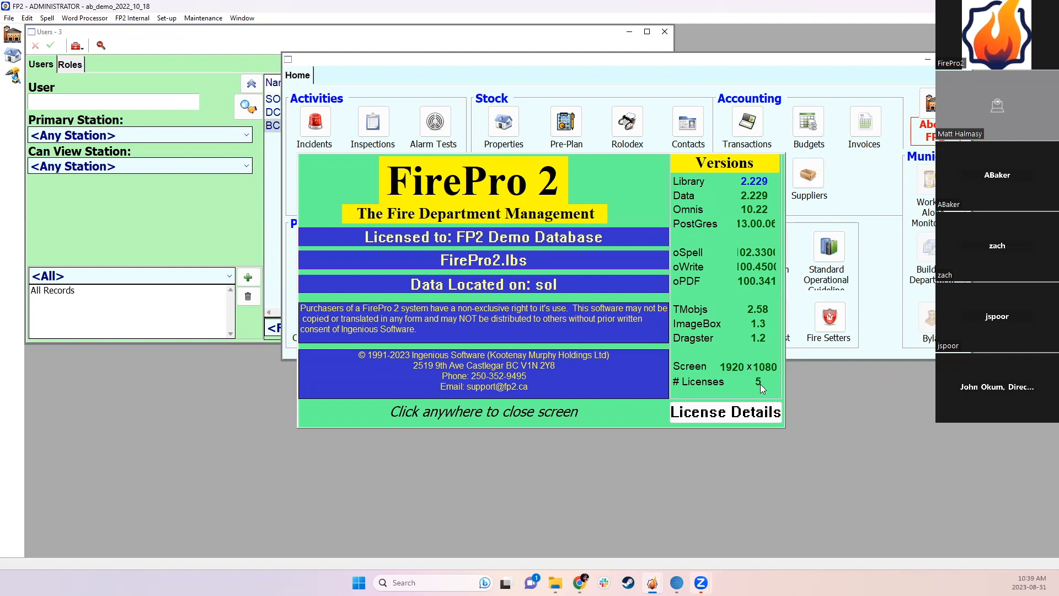
click(616, 291)
Step: Set # of Priority Users to 2 on the Custom Settings Other tab and save
click(167, 20)
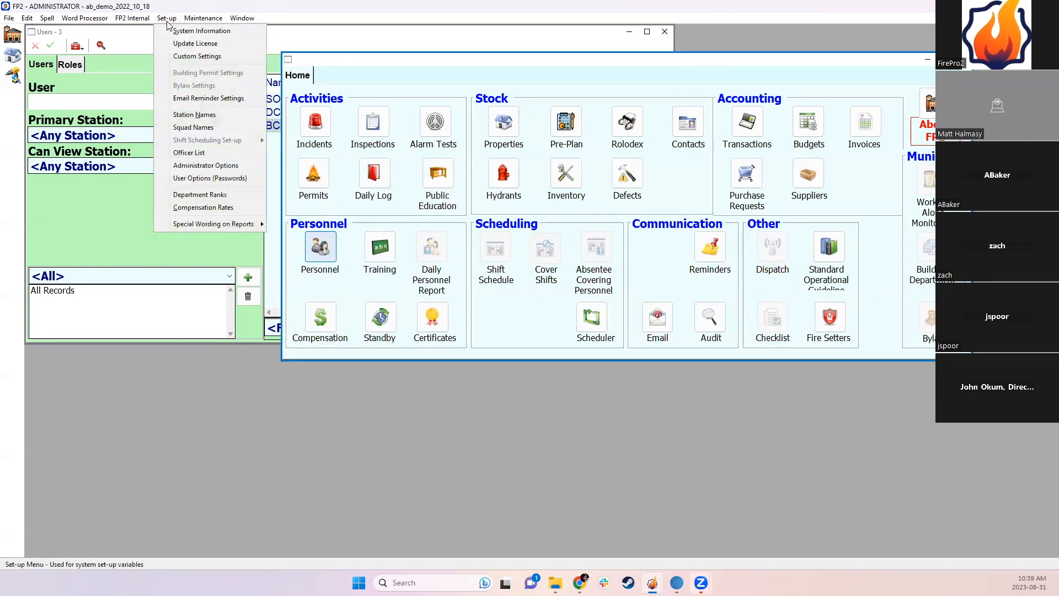
click(177, 57)
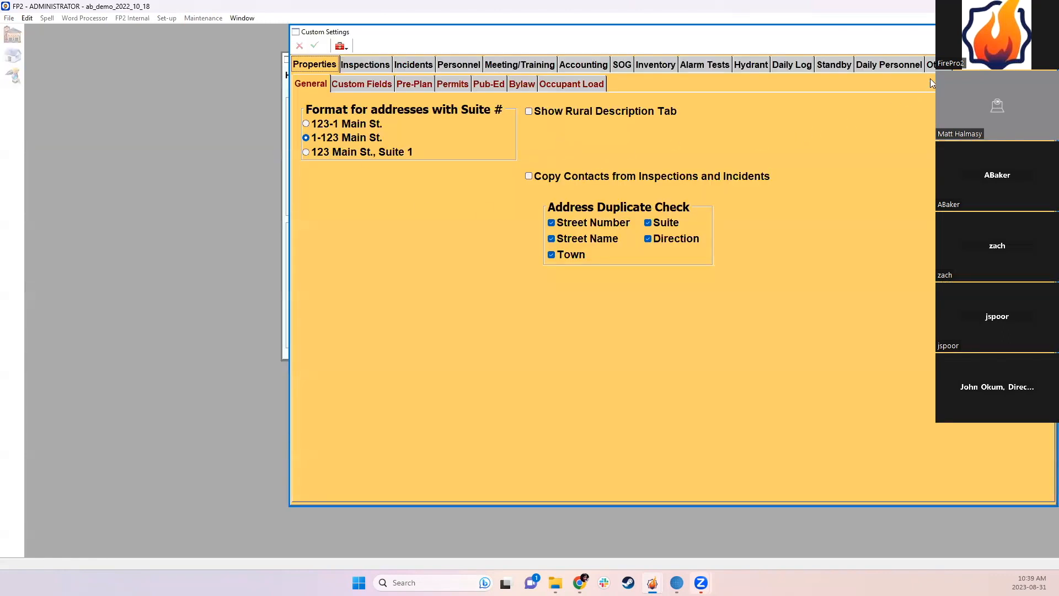
click(931, 65)
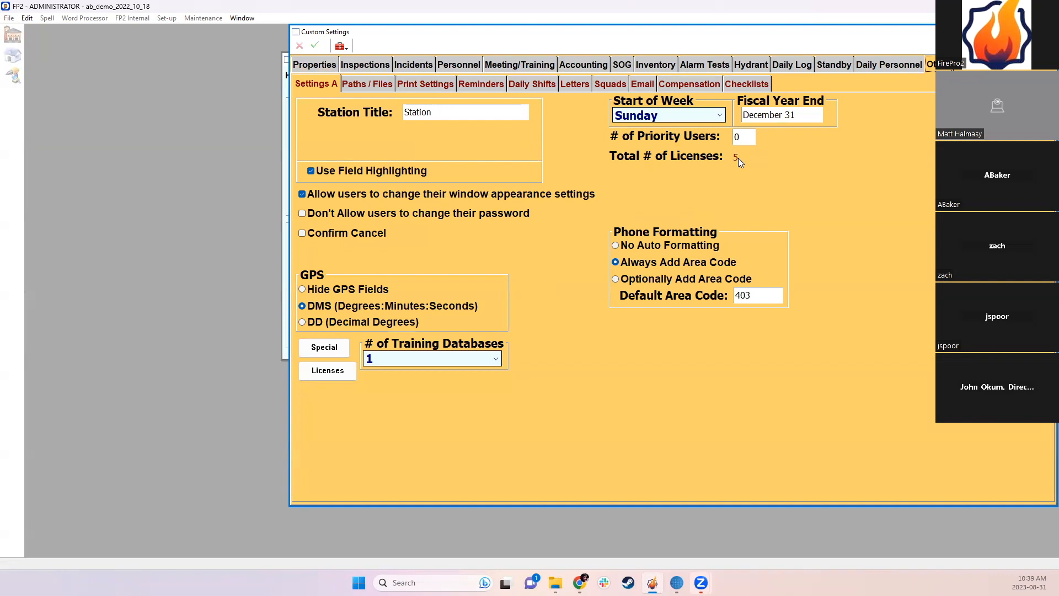
click(747, 144)
text(2)
click(315, 46)
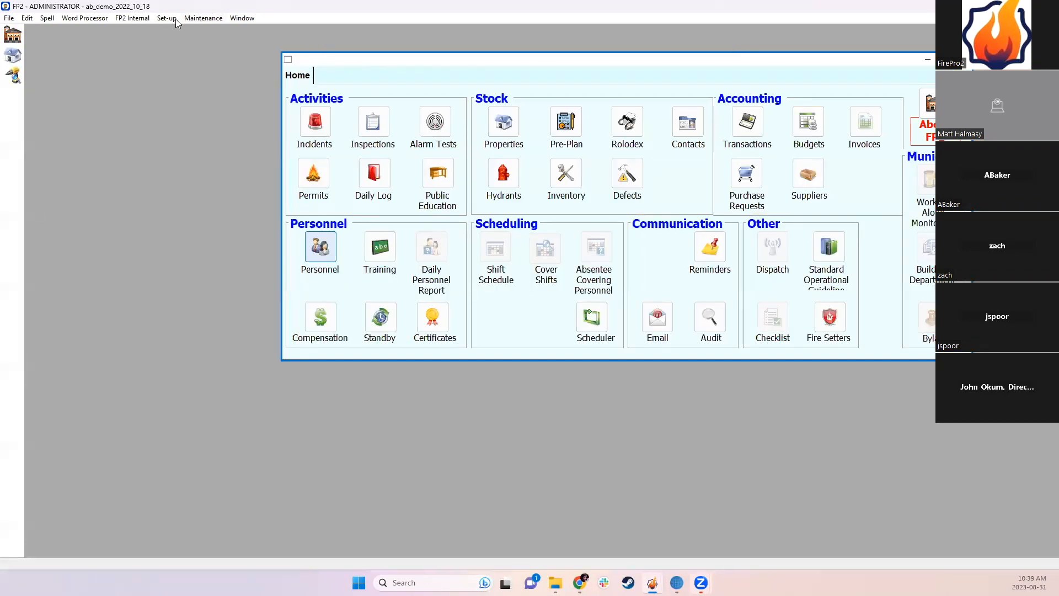
Step: Tick Priority for the Stn 5 CAPTAIN user, save, and reopen its details to confirm
click(164, 17)
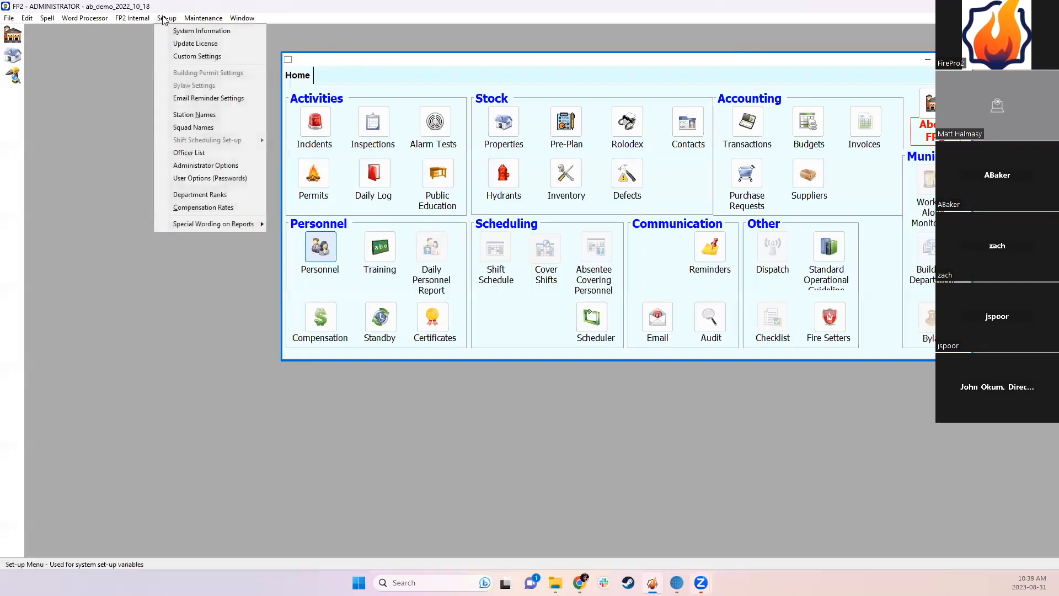
click(190, 178)
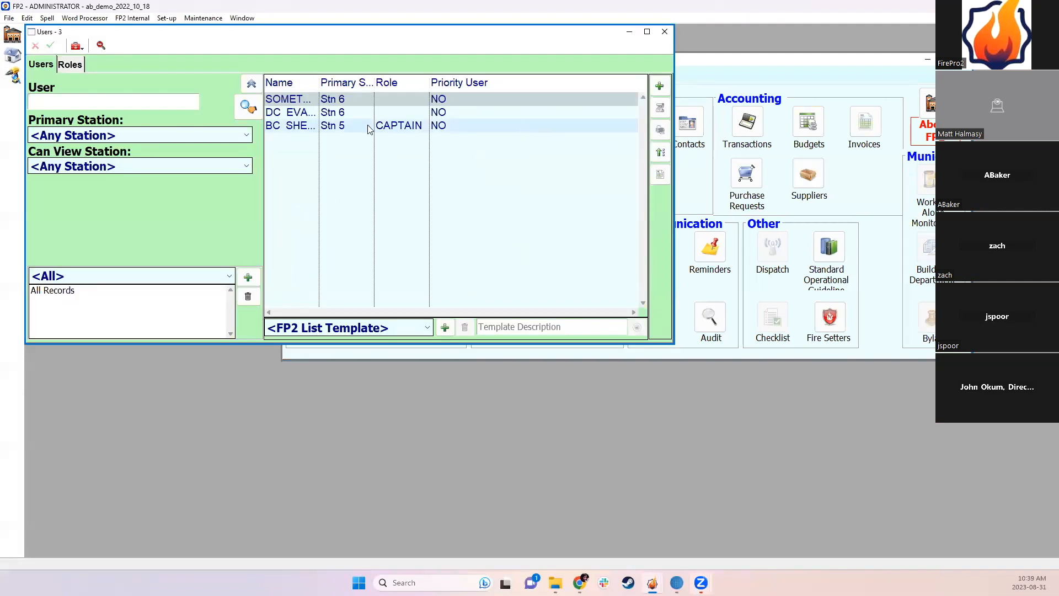
double_click(402, 127)
click(924, 63)
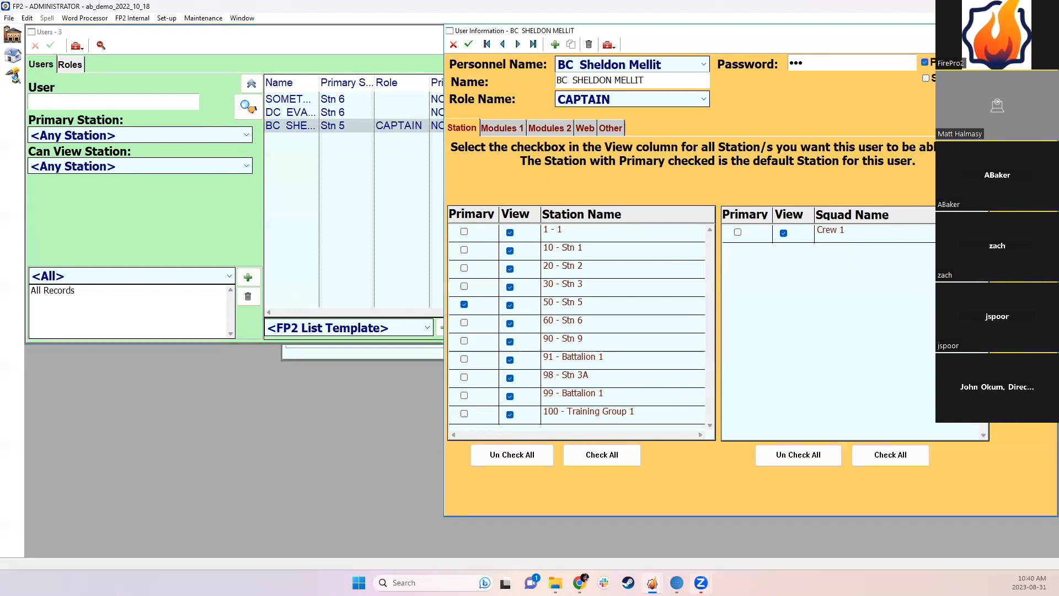
click(468, 44)
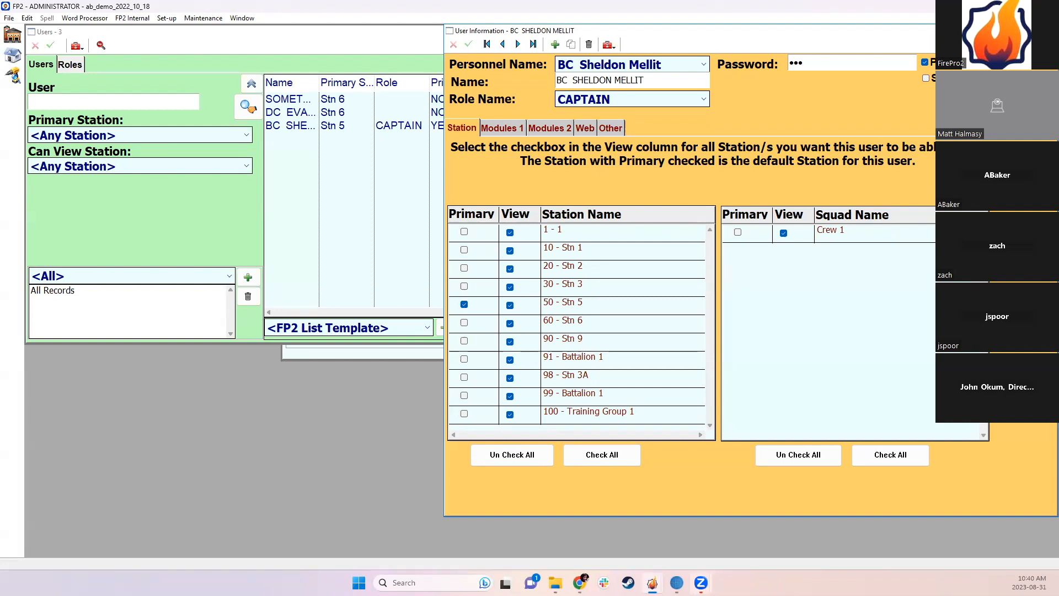
click(1048, 31)
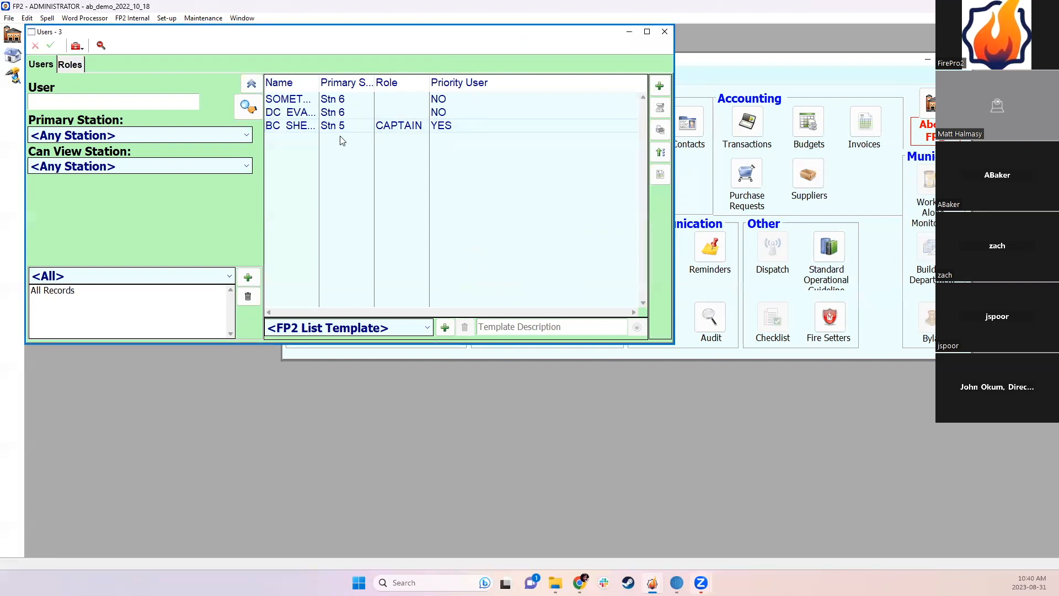
double_click(420, 128)
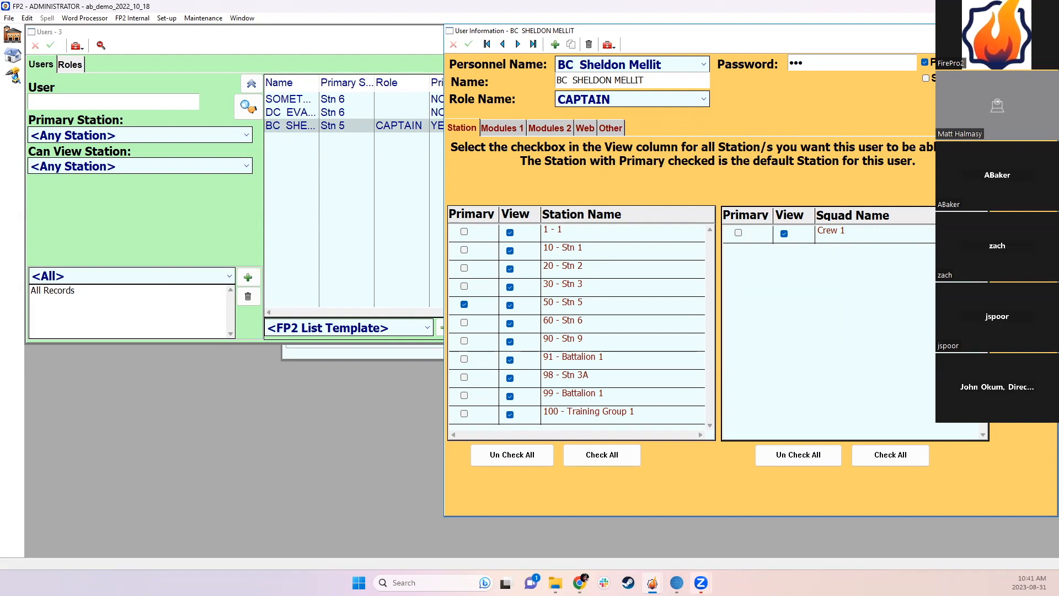
click(1047, 31)
click(651, 583)
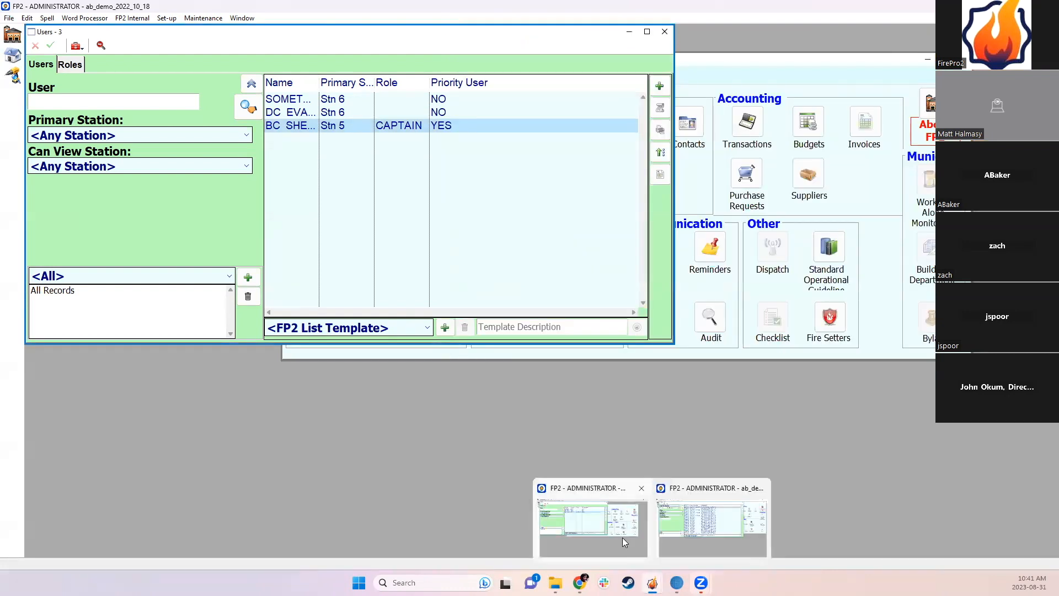
Step: In the Audit List, widen the User column and preview the first five entries as a report
click(695, 543)
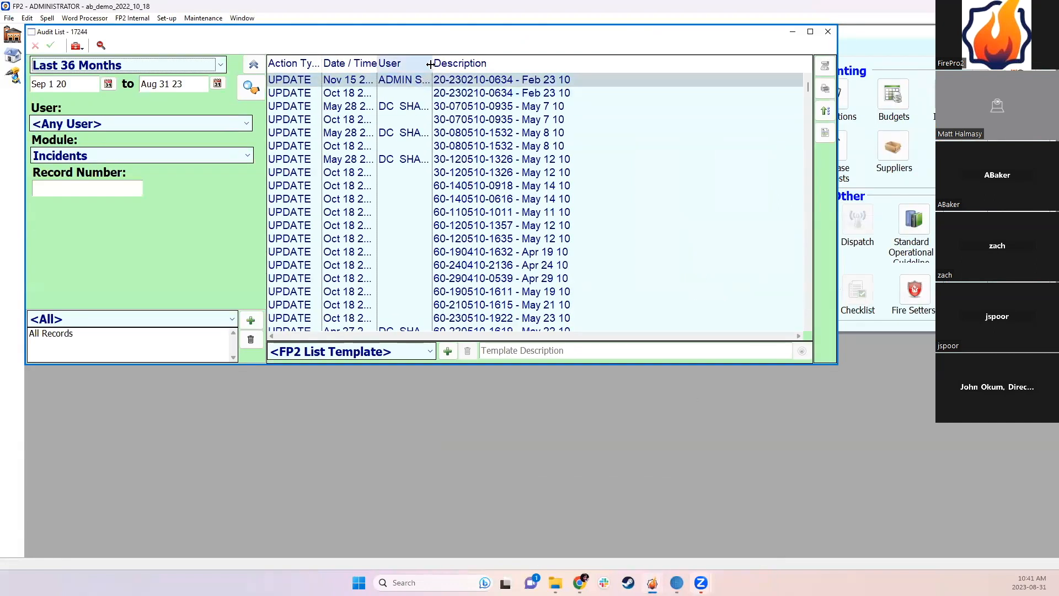
drag(430, 64, 550, 64)
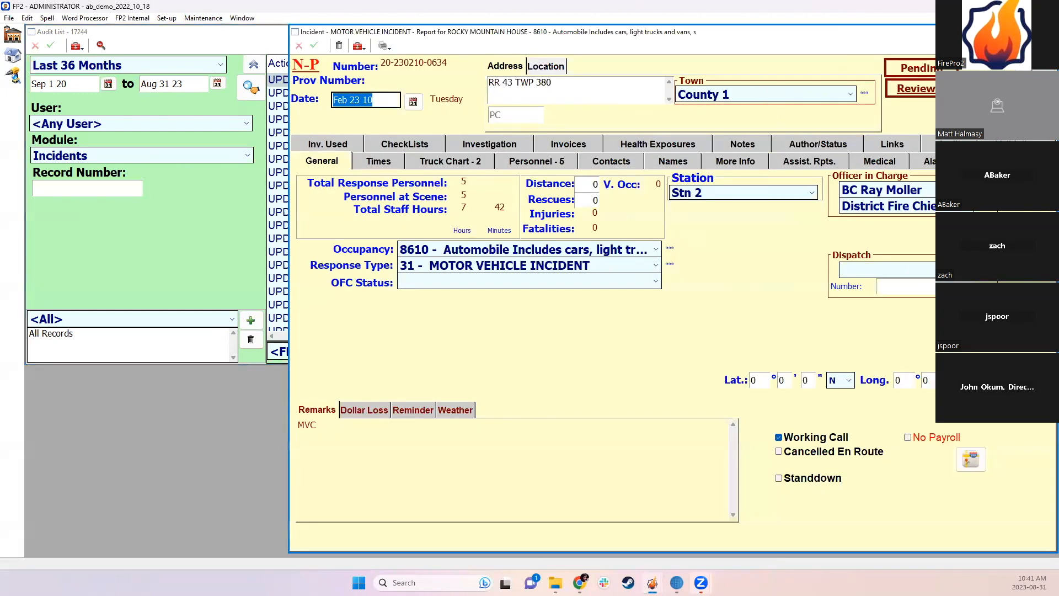
click(1047, 32)
drag(500, 81, 498, 133)
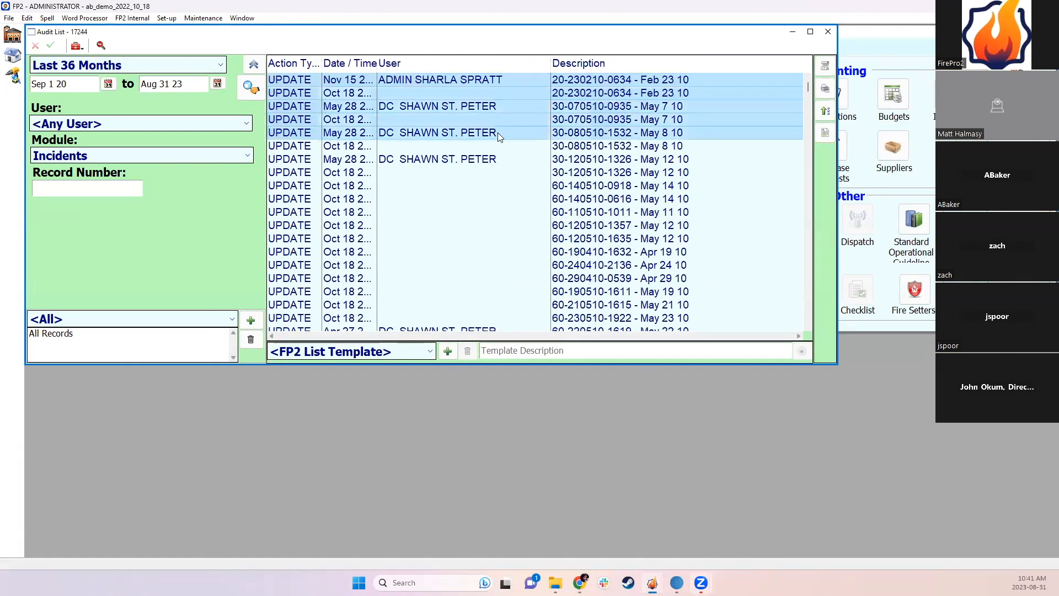
click(825, 90)
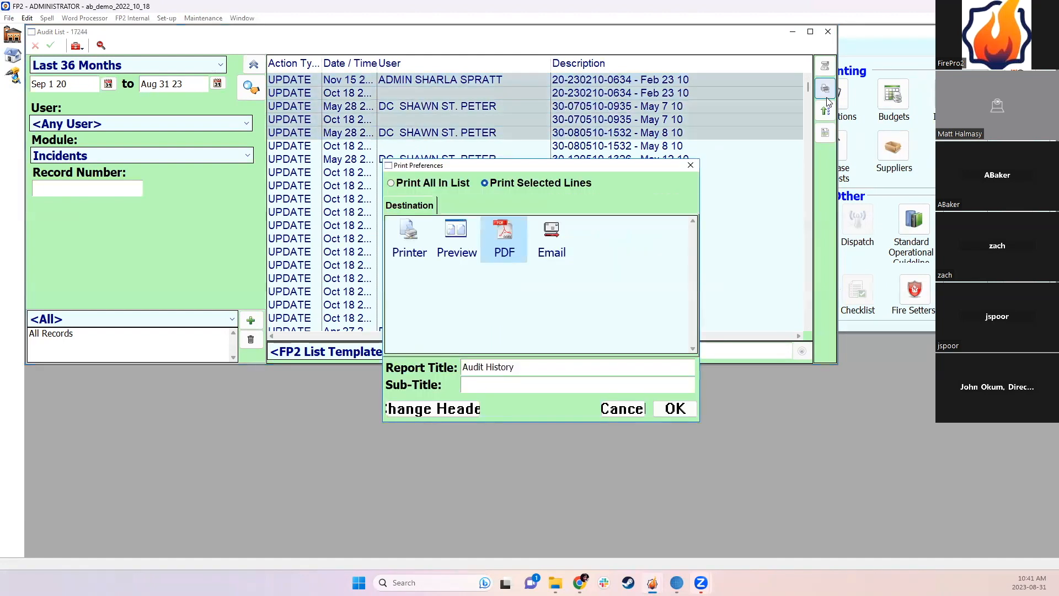
double_click(457, 237)
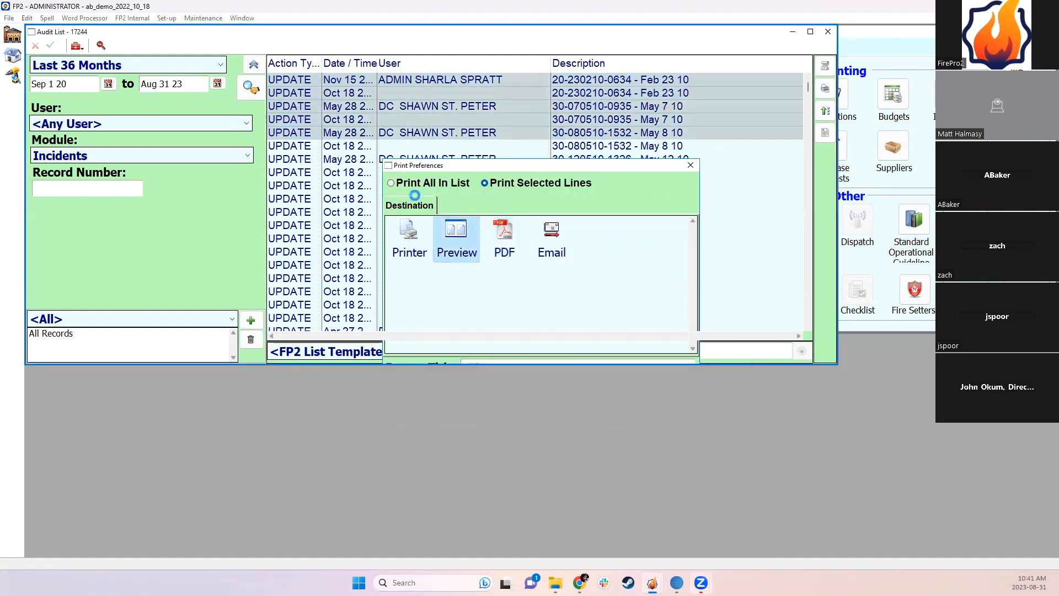
Step: Read through the audit report preview, close it, and open Inventory Service Record Scanning
scroll(612, 309, down, 2)
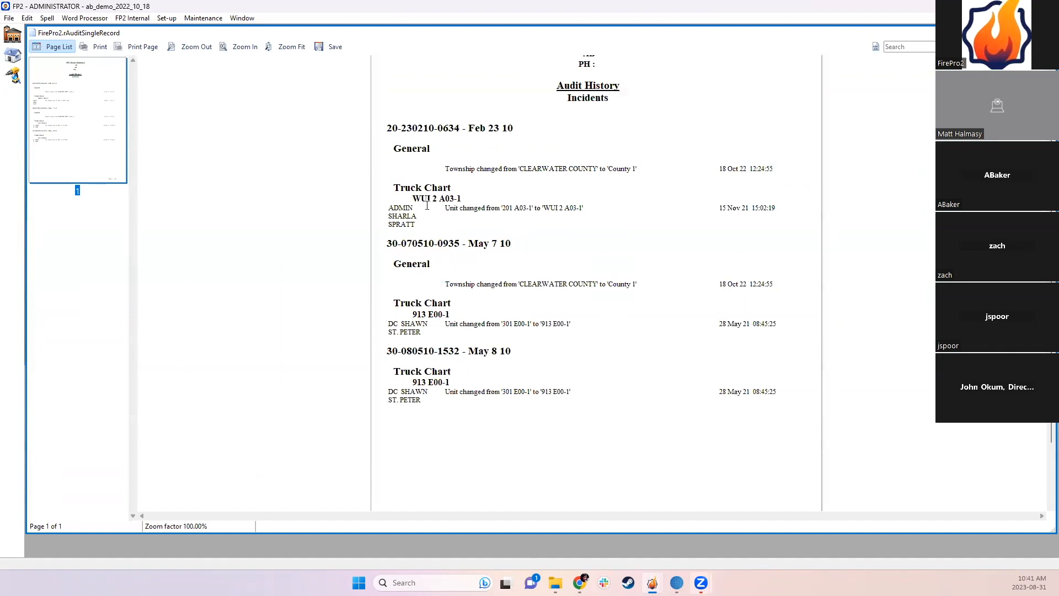
double_click(393, 210)
click(400, 215)
drag(389, 323, 420, 331)
click(427, 331)
scroll(478, 336, down, 1)
scroll(480, 337, up, 3)
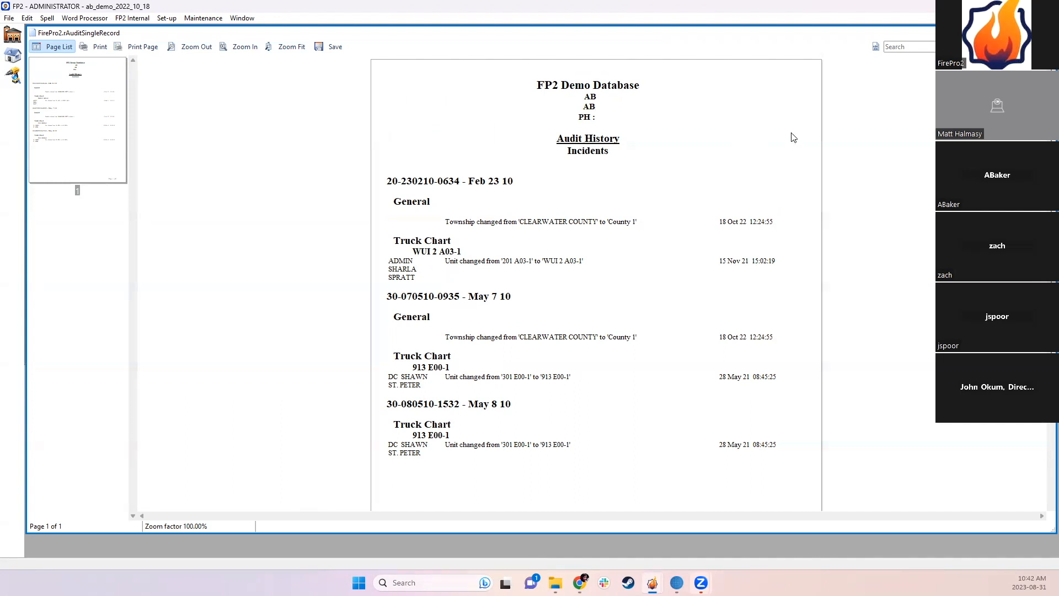
click(1047, 32)
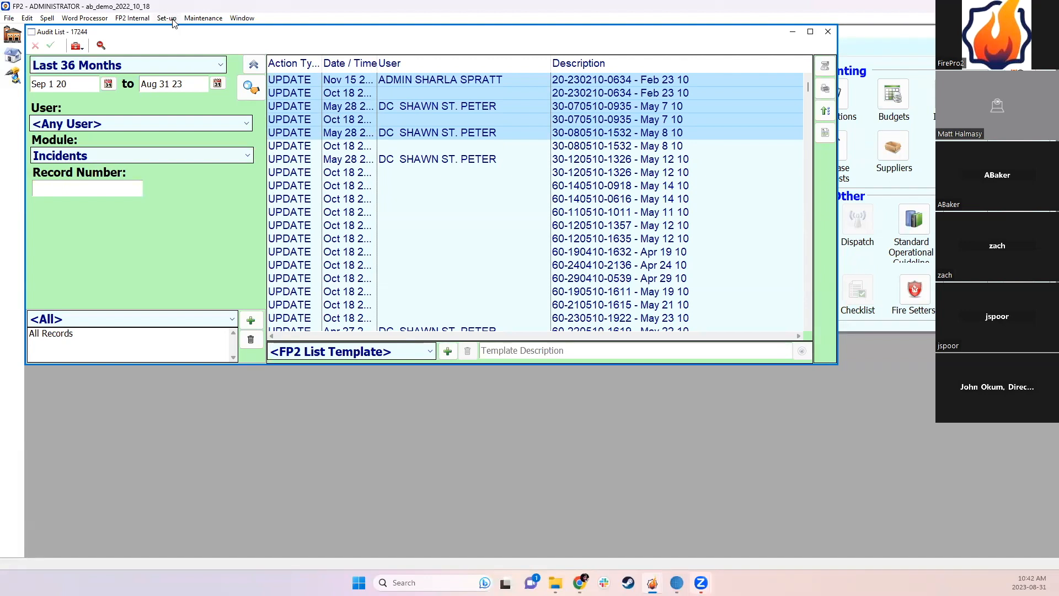
click(13, 75)
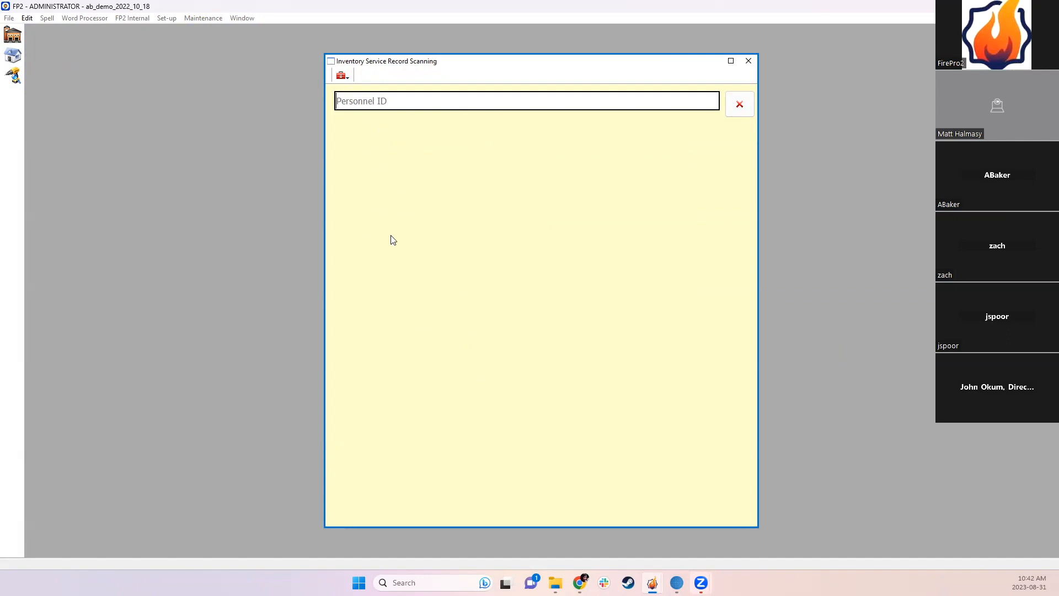
Step: Add a new user named SCANNER, entering and confirming its password
click(748, 61)
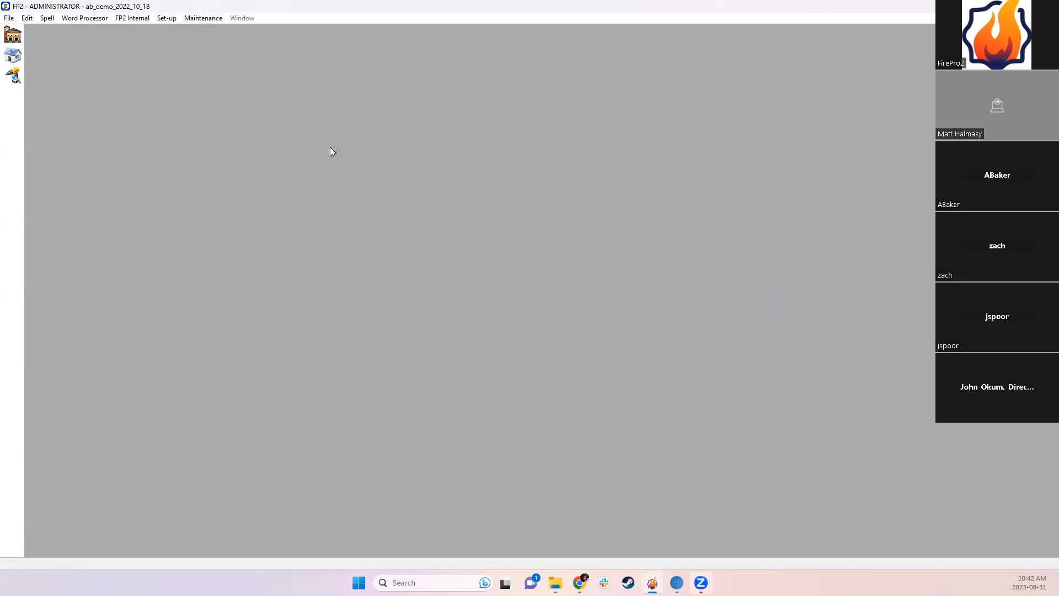
click(162, 18)
click(205, 180)
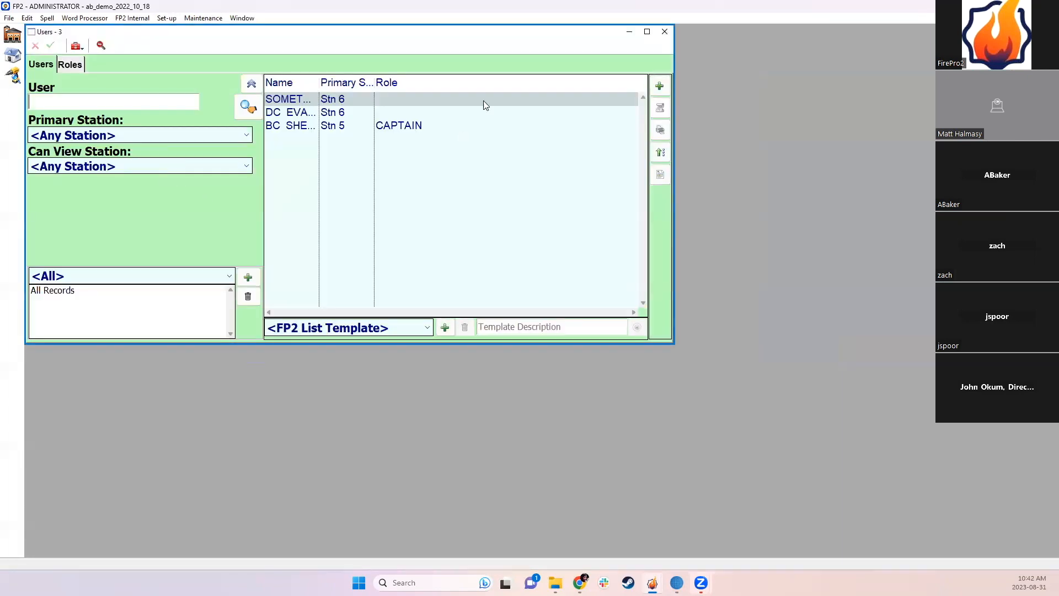
click(659, 85)
click(619, 79)
text(SCANNER)
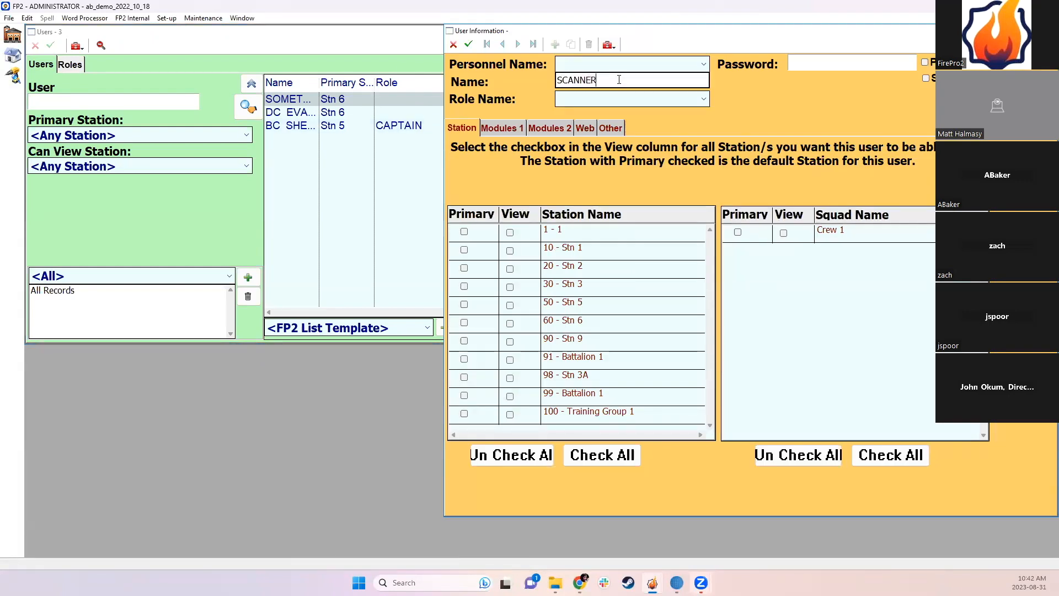
click(826, 64)
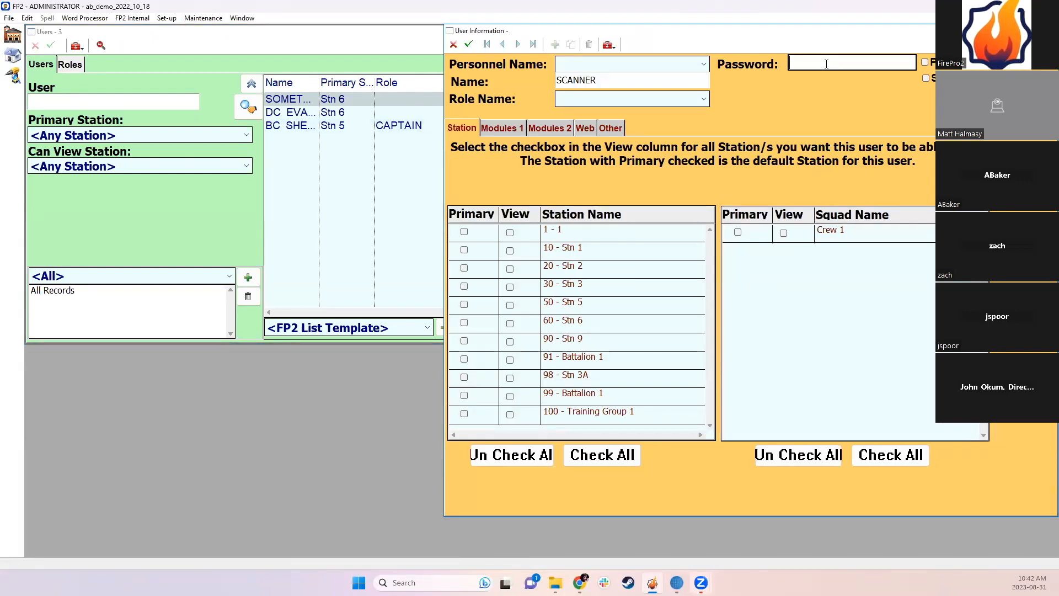
text(123)
key(Tab)
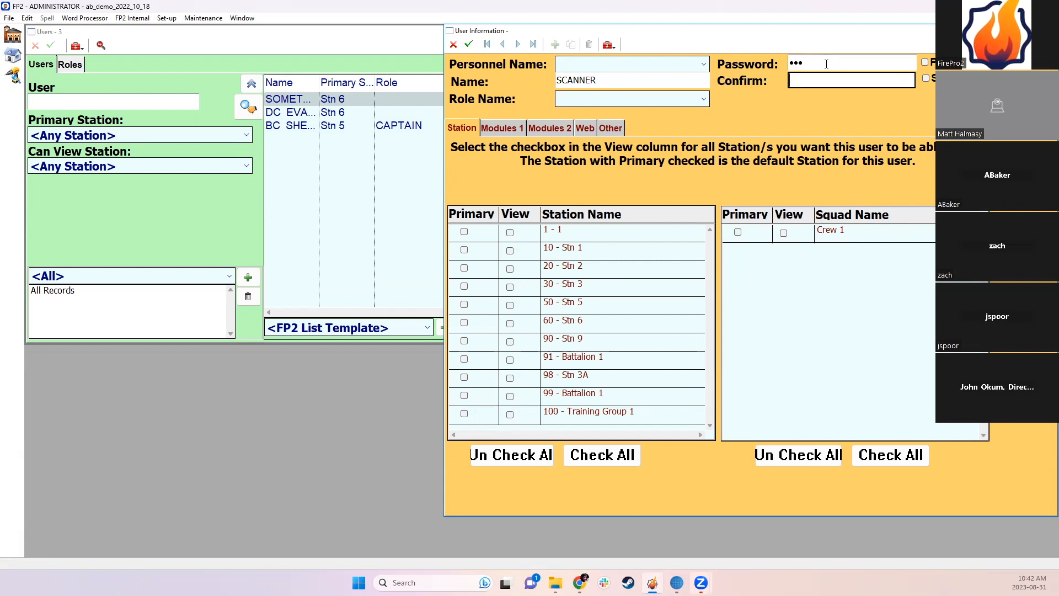
text(123)
Step: Give SCANNER all-station view access, Inventory Service Scanning, and primary station 90 - Stn 9, then save
click(598, 451)
click(512, 129)
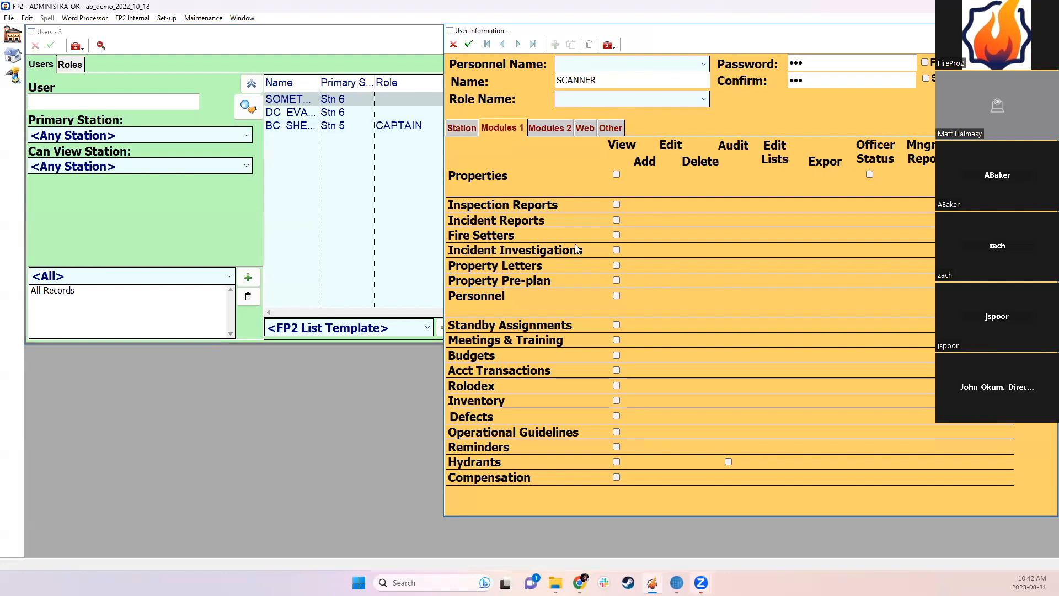
click(612, 128)
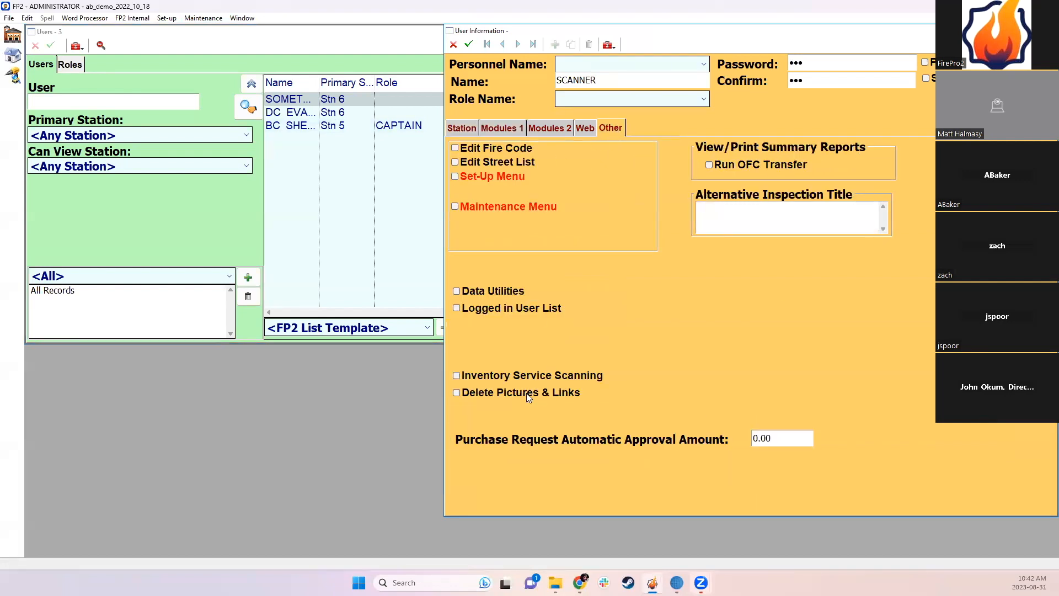
click(501, 376)
click(469, 44)
click(486, 345)
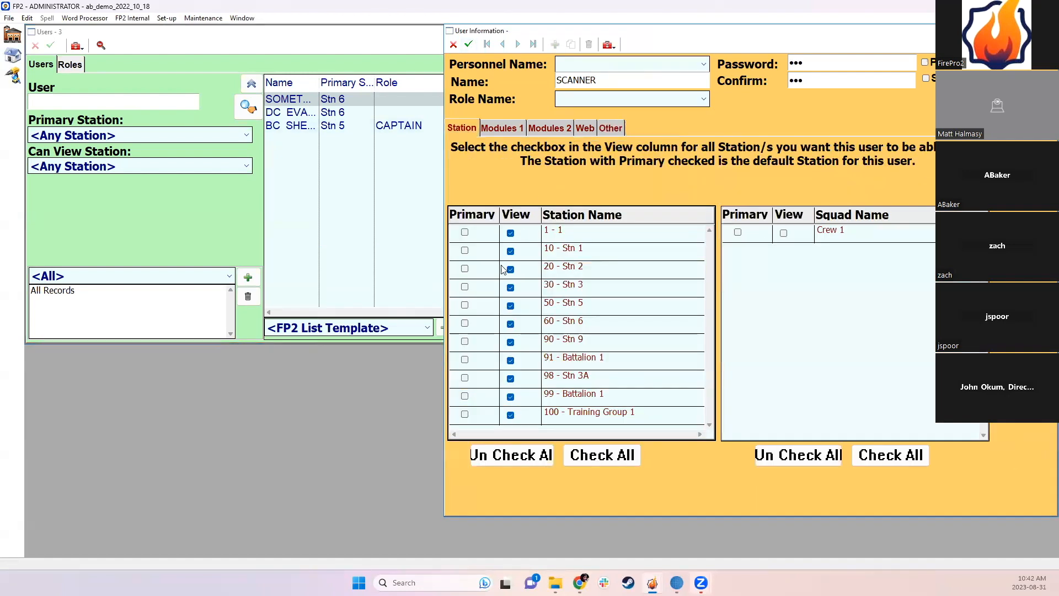
click(464, 341)
click(469, 46)
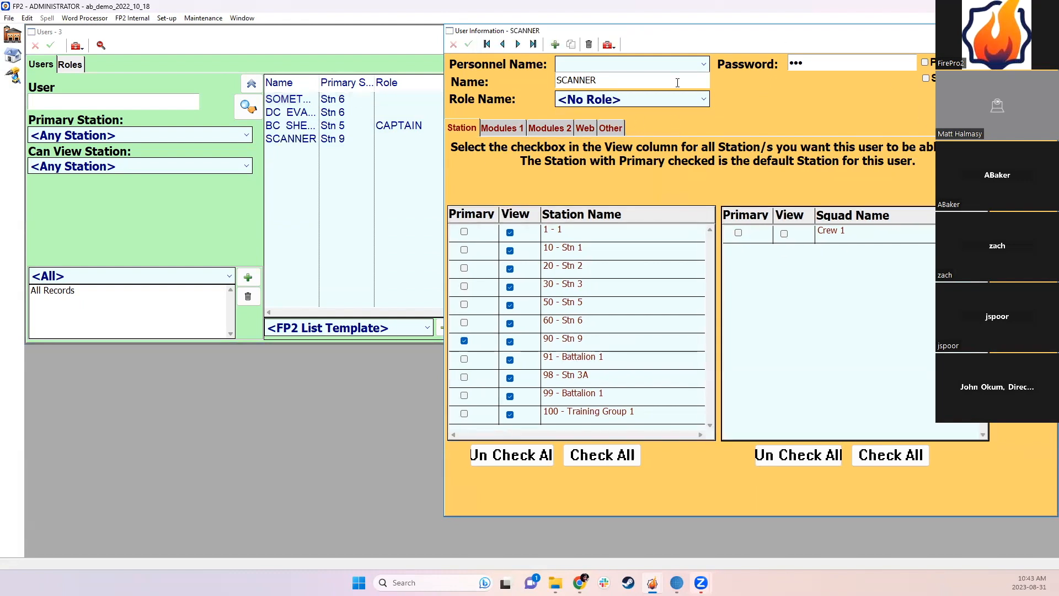
click(1047, 31)
click(10, 18)
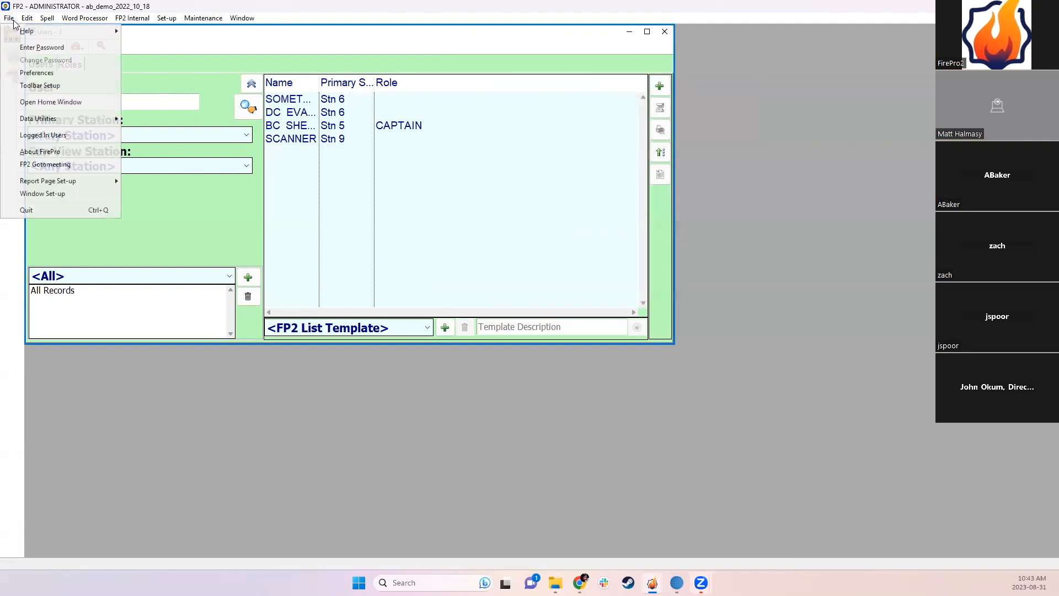
Step: Sign in as SCANNER and open the Home launcher
click(24, 48)
click(533, 289)
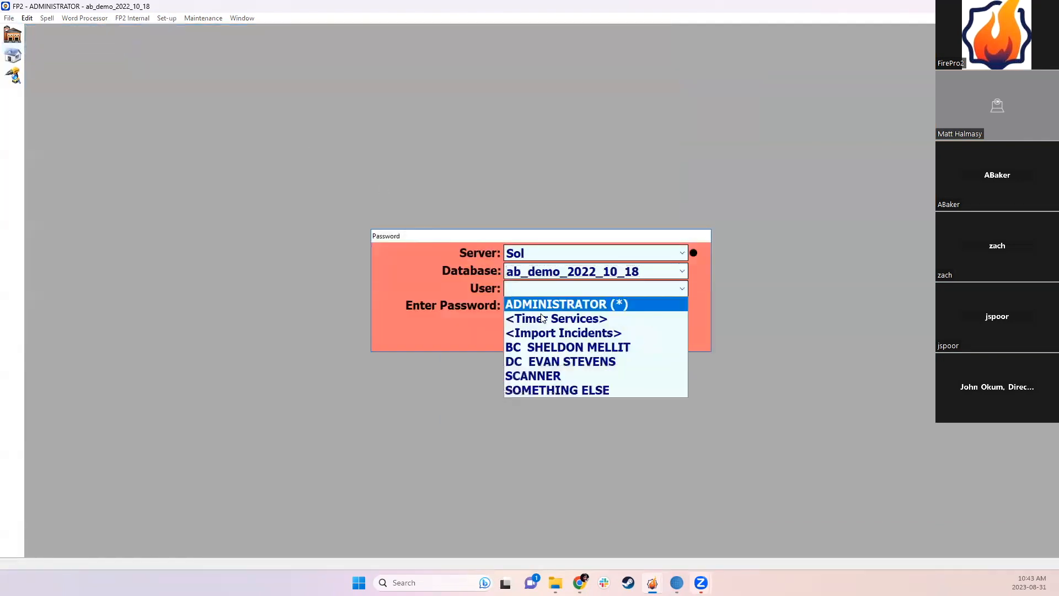
click(553, 380)
click(613, 334)
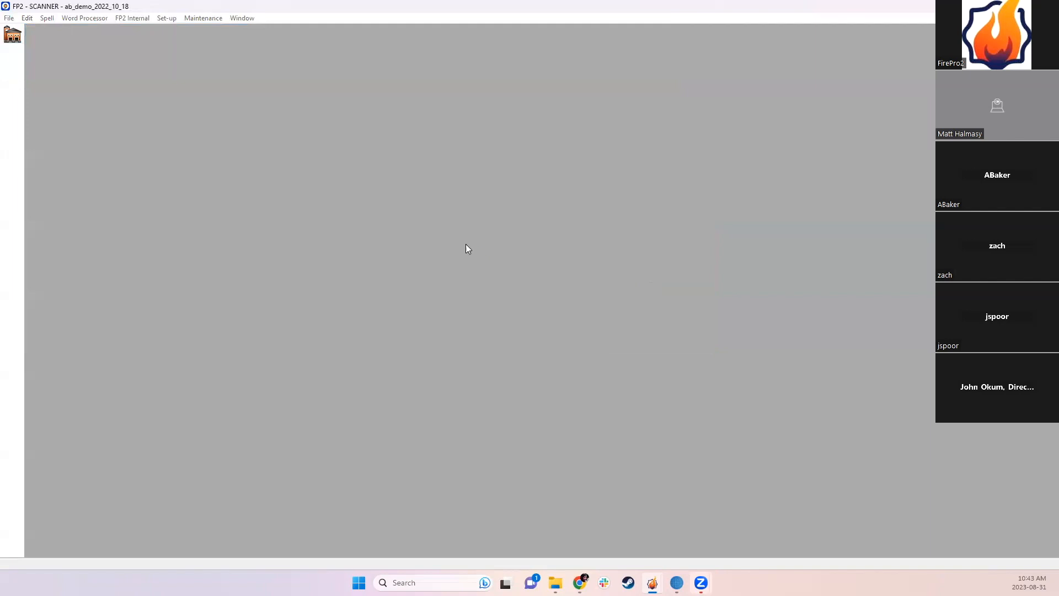
click(16, 34)
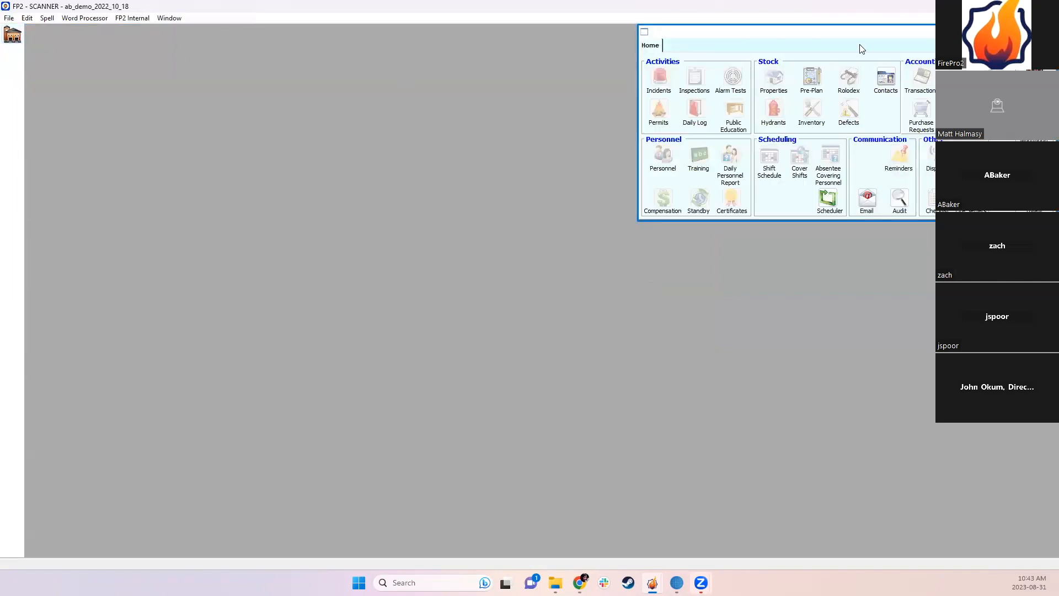
Step: Add Inventory Service Scanning to SCANNER's toolbar and apply the layout
click(9, 19)
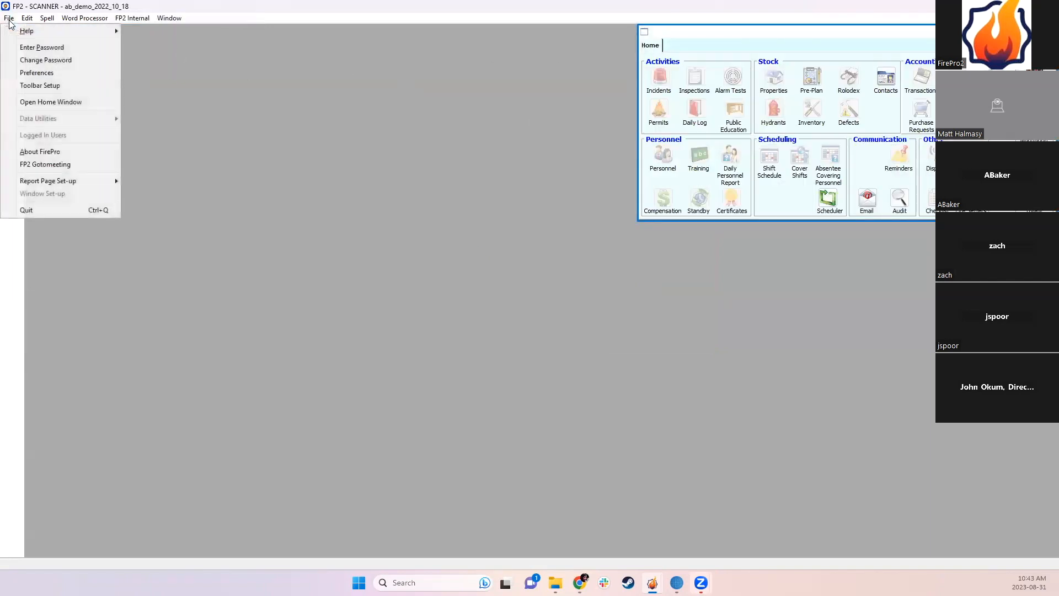
click(37, 86)
drag(420, 220, 619, 231)
click(420, 181)
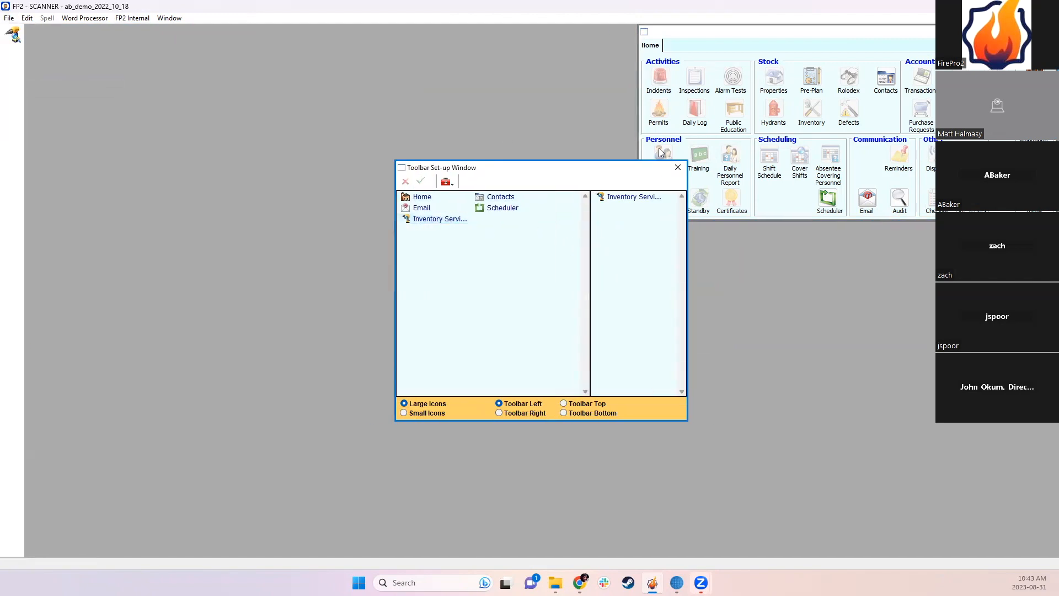
click(678, 167)
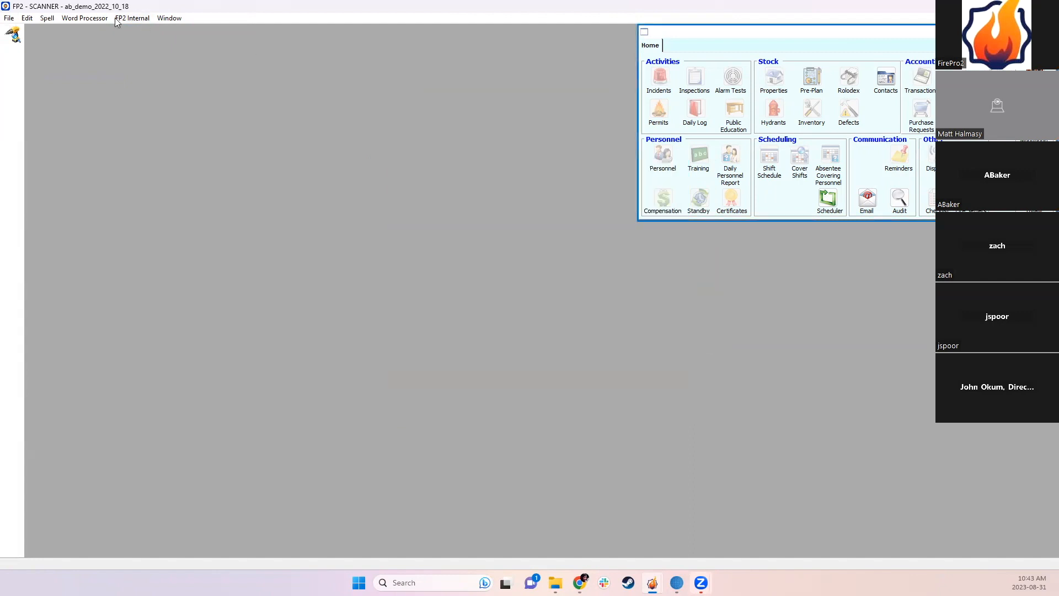
Step: Make Inventory Service Scanning open at startup in SCANNER's preferences and save
click(11, 18)
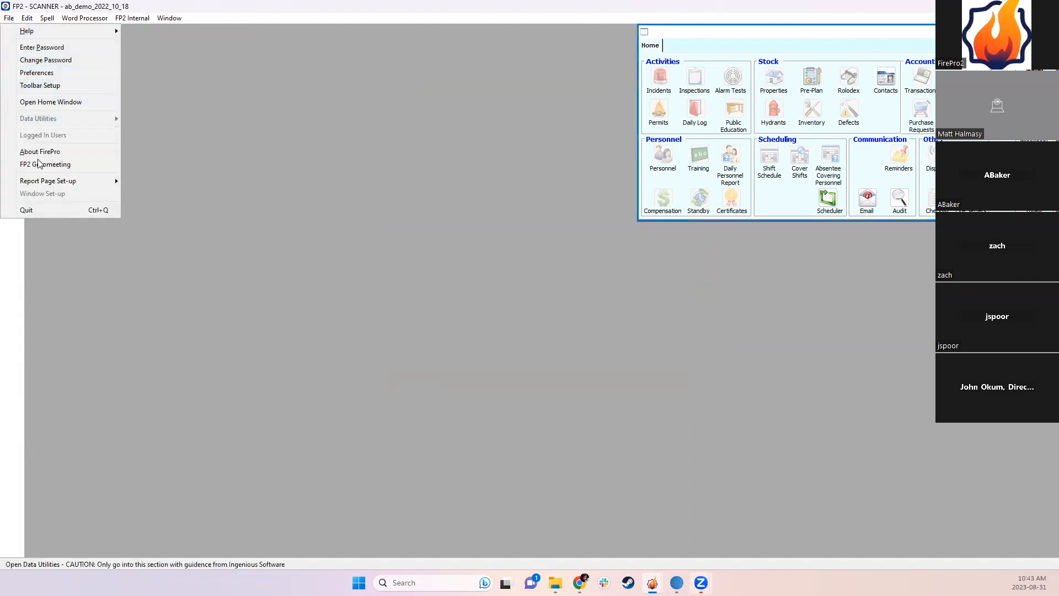
click(39, 72)
click(801, 276)
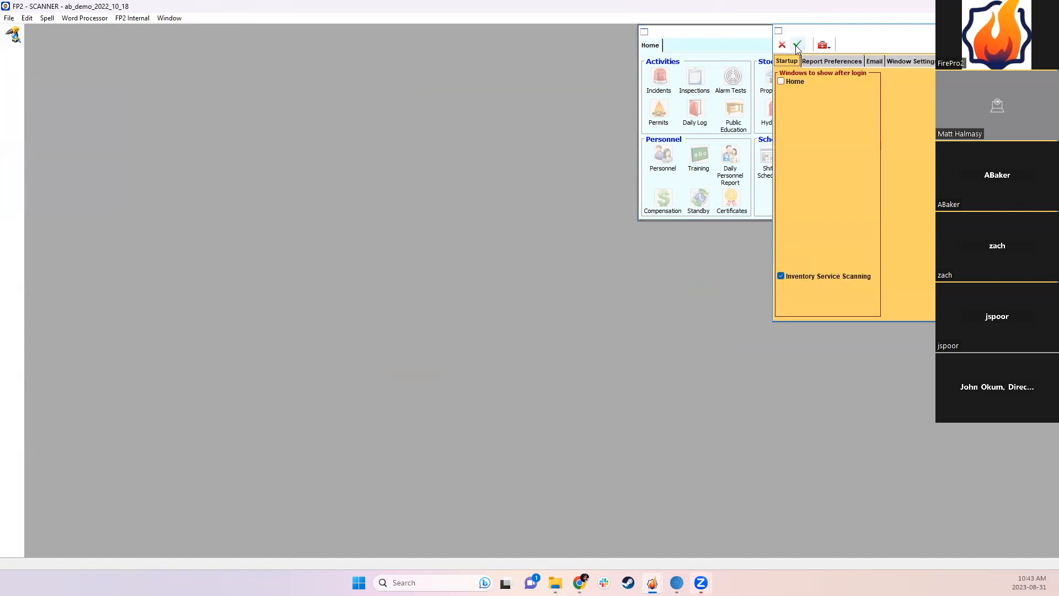
click(1046, 31)
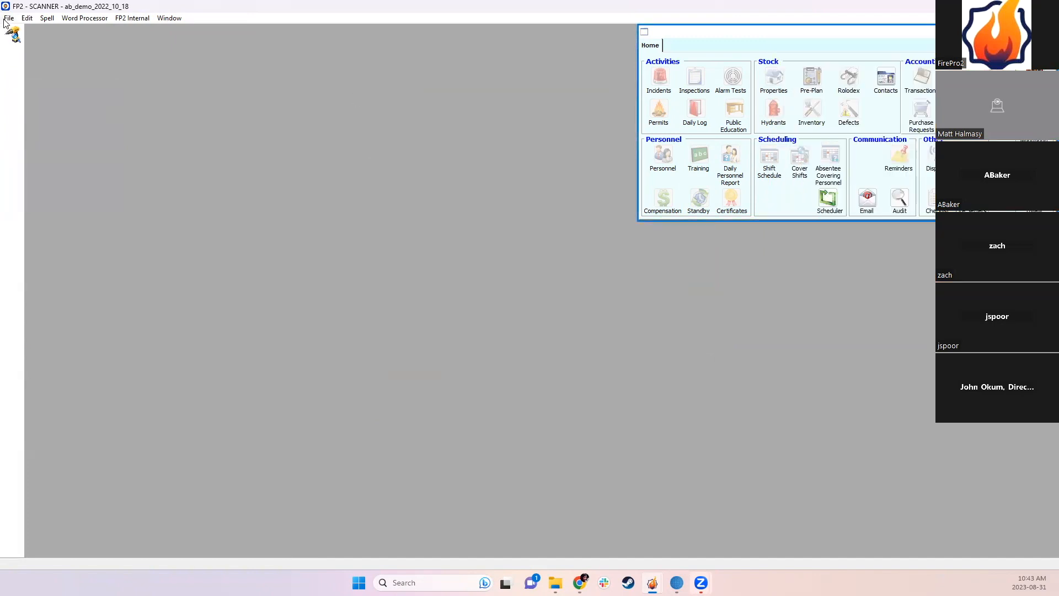
click(7, 19)
click(37, 48)
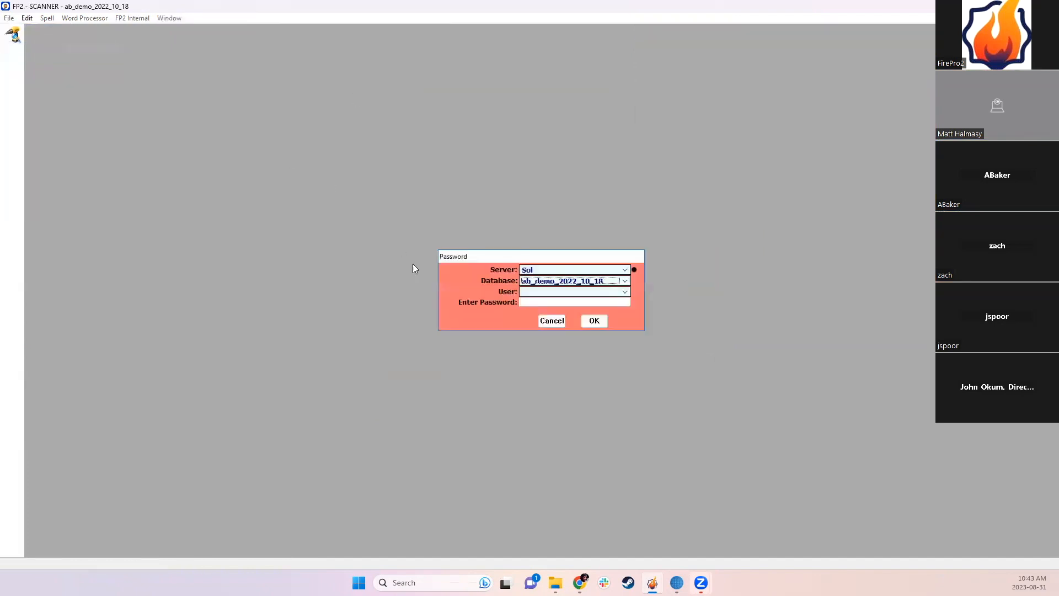
Step: Log in again as SCANNER
click(565, 291)
click(548, 345)
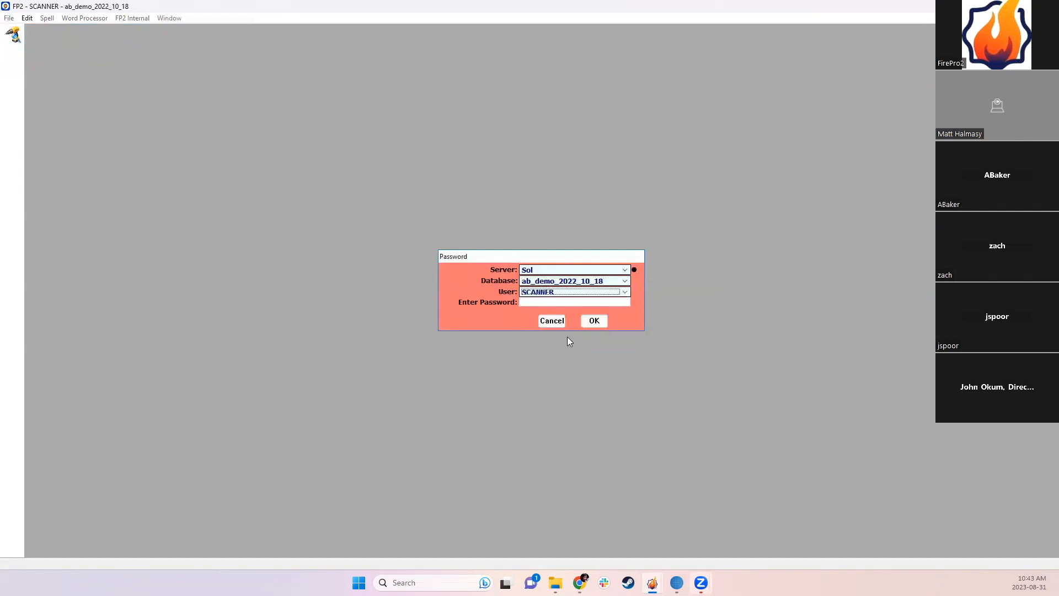
click(592, 318)
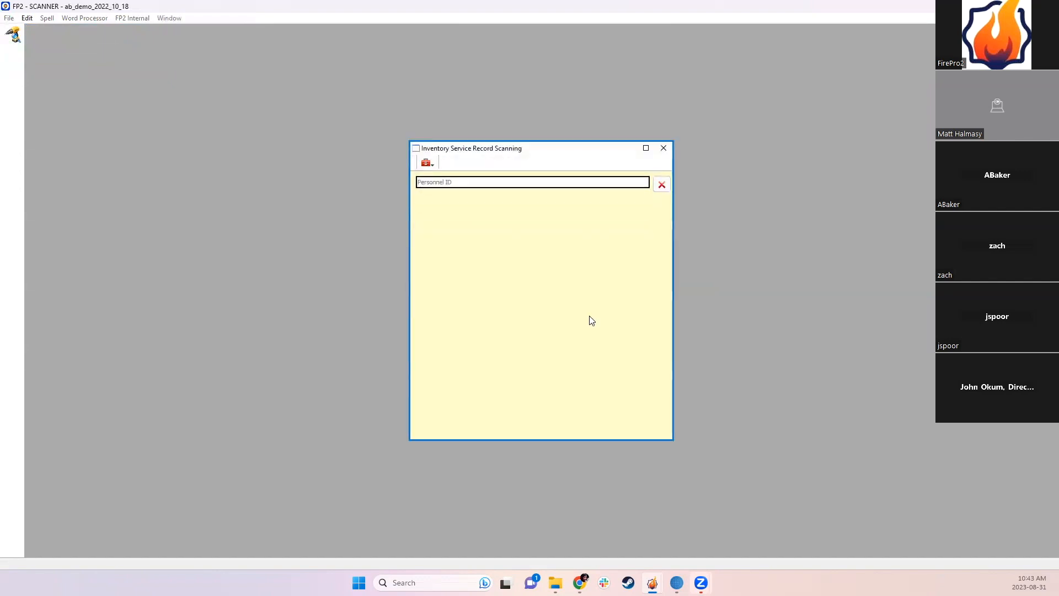
Step: Try a personnel ID in the auto-opened scanning window, clear the mismatch, and close it
text(••••)
key(Return)
click(546, 329)
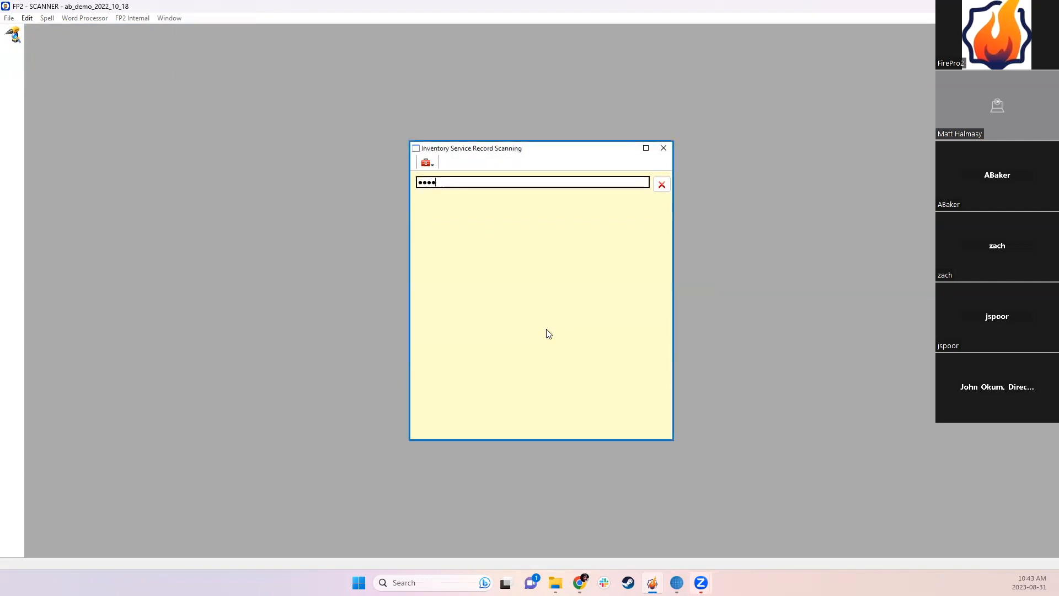
click(662, 185)
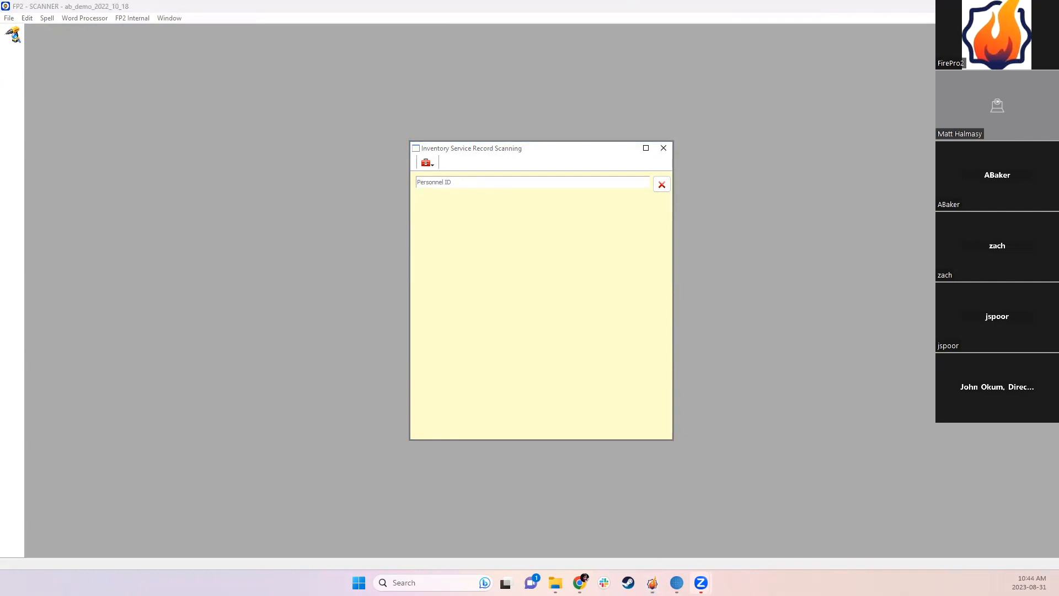
click(661, 149)
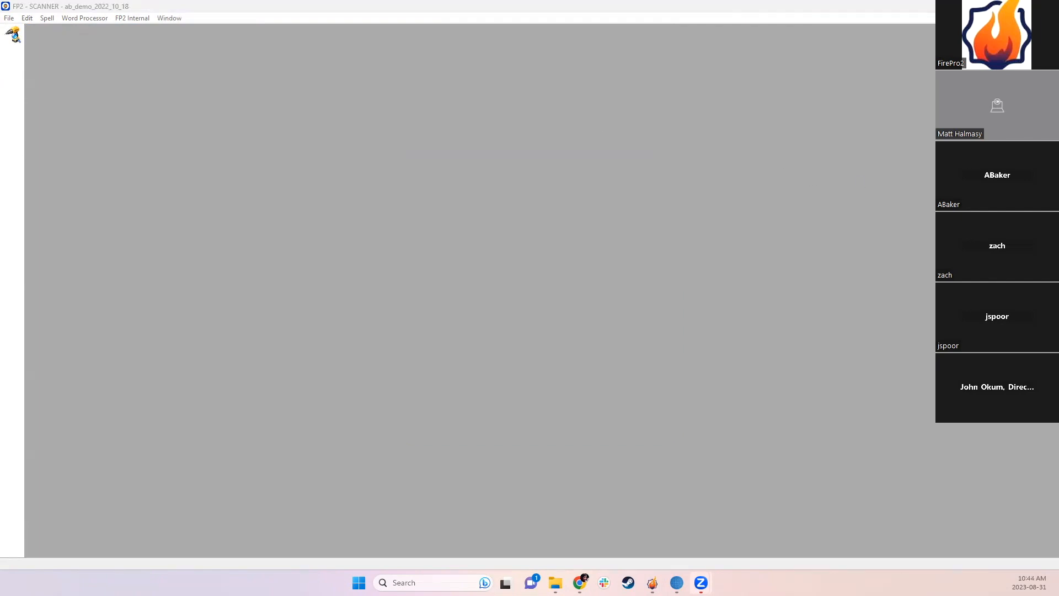